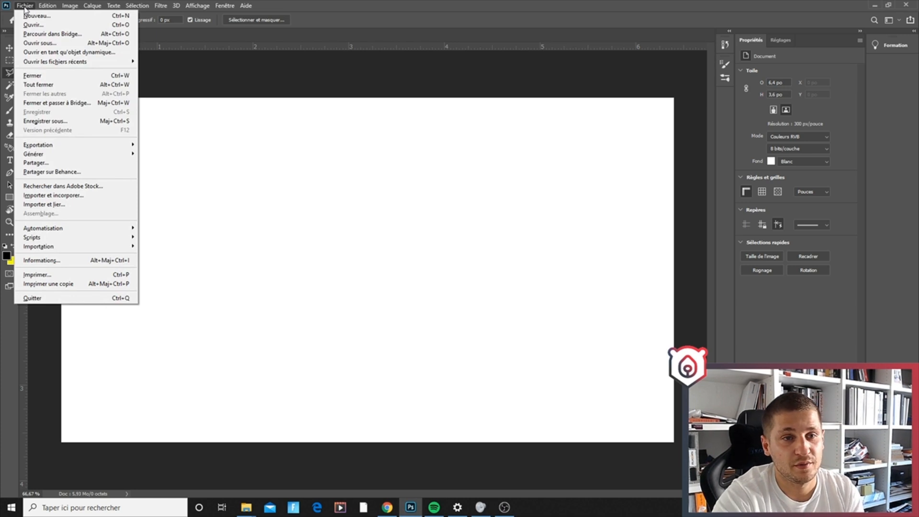
Step: Create a new 1920 × 1080 px document at 300 pixels/inch in 8-bit RGB with a white background
left_click(32, 24)
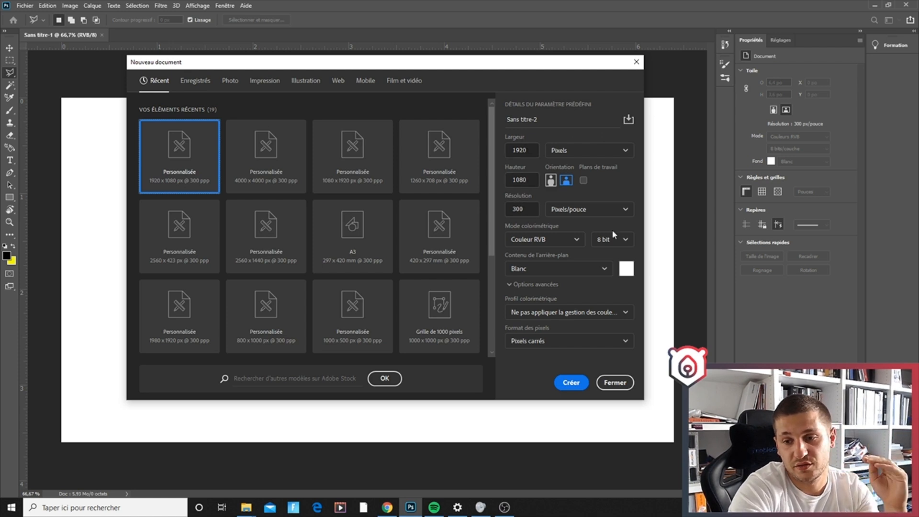
left_click(577, 385)
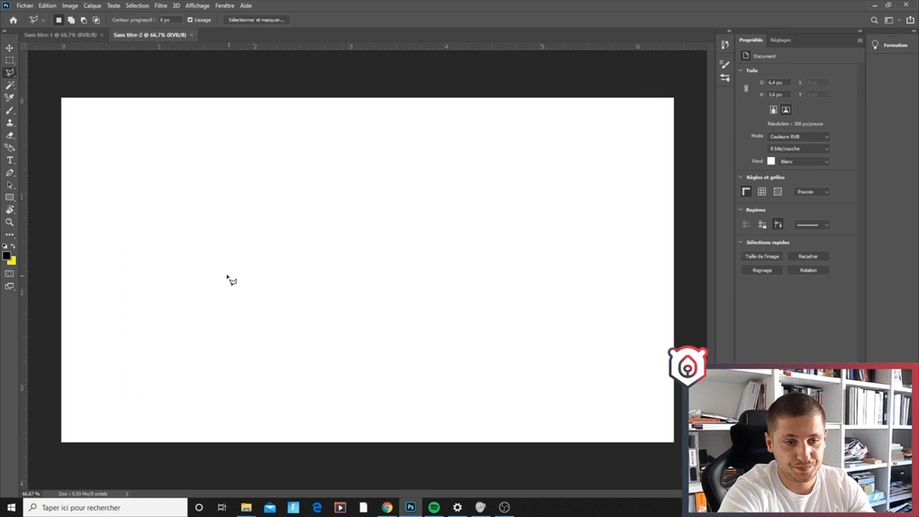
left_click(9, 49)
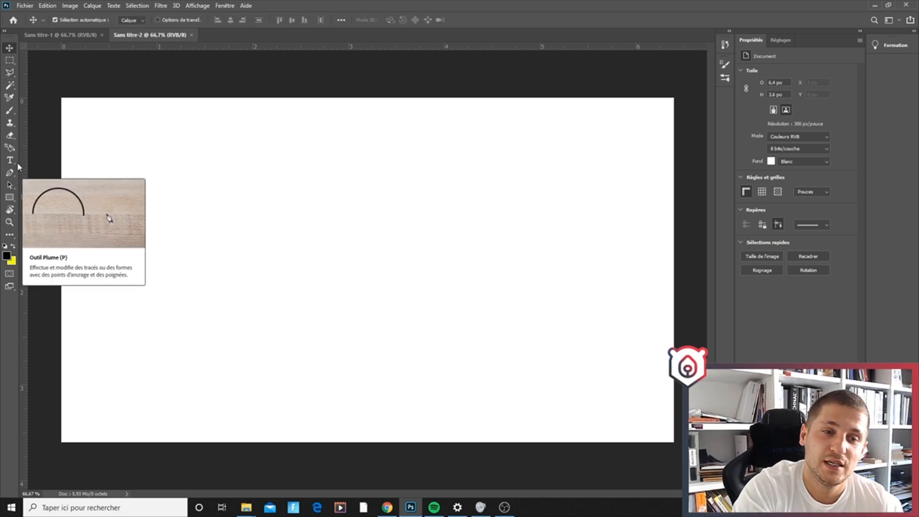
Step: Add the title "VIGNETTE COMME UN PRO" in a text frame spanning most of the canvas, and move it down
left_click(12, 165)
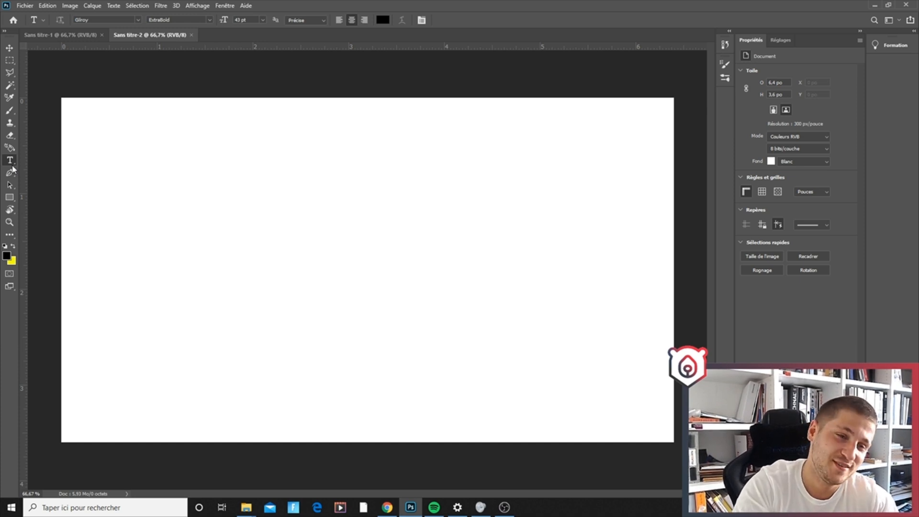
left_click_drag(80, 127, 647, 433)
type("VIGNETTE COMME UN PRO")
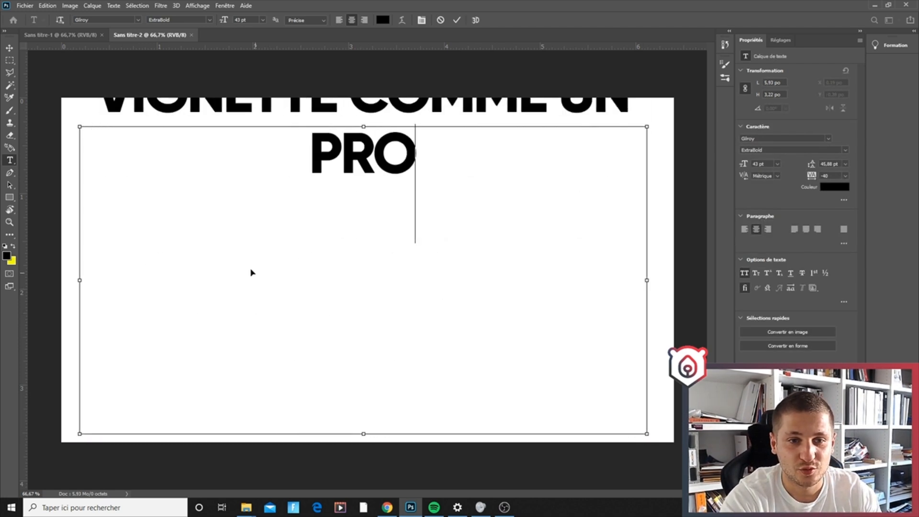
left_click(15, 46)
left_click_drag(364, 167, 295, 211)
Step: Select the title text to examine its font settings, and leave text editing
double_click(255, 197)
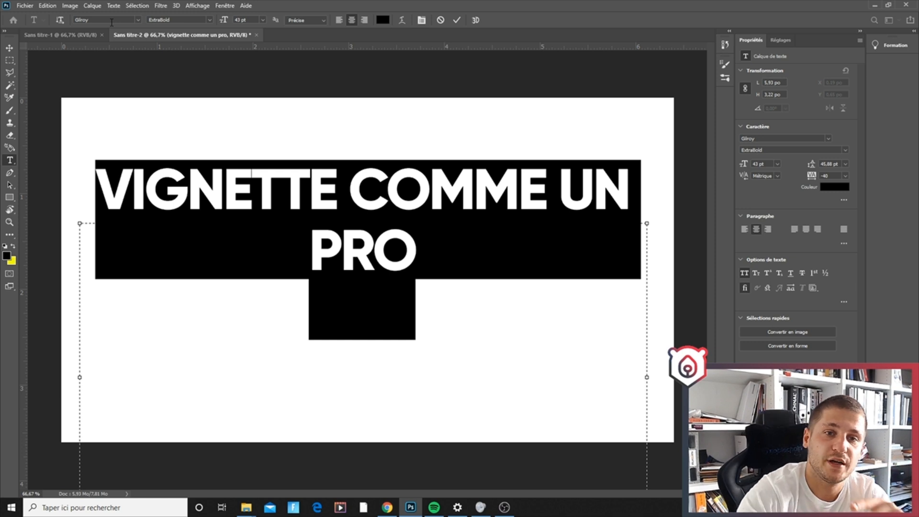
left_click(330, 187)
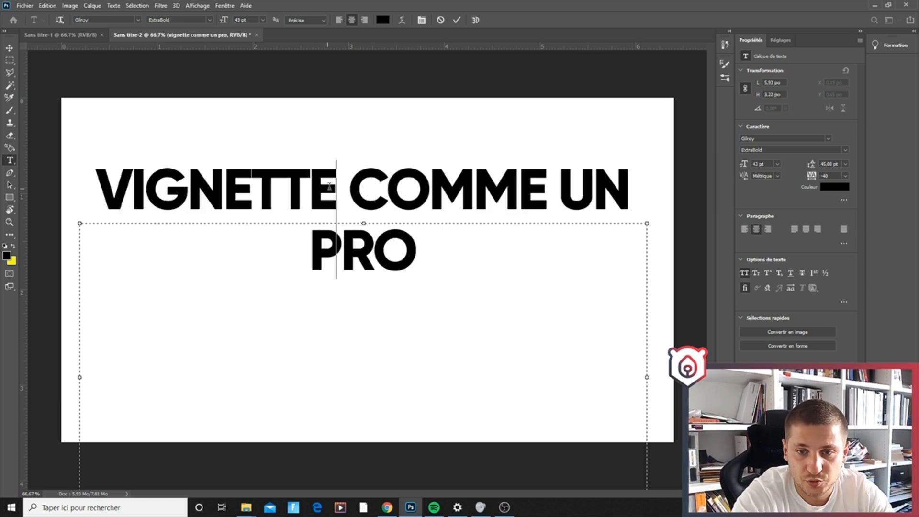
left_click(13, 47)
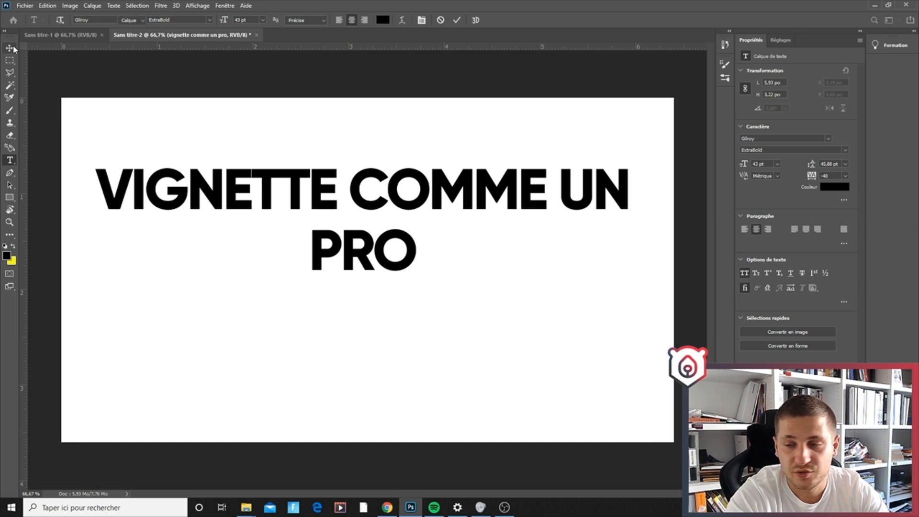
Step: Show the Layers panel beside the canvas and hide the "vignette comme un pro" text layer
key("F7")
left_click_drag(642, 281, 782, 144)
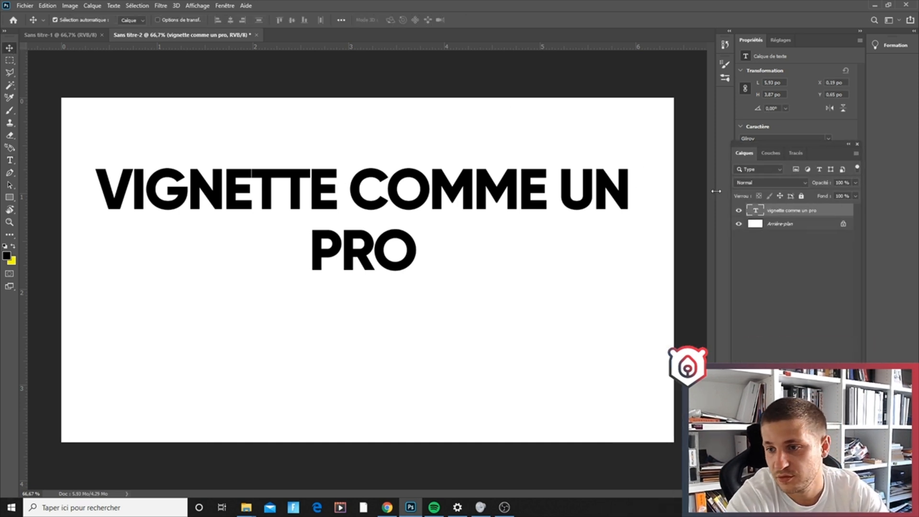
left_click(740, 211)
left_click(740, 210)
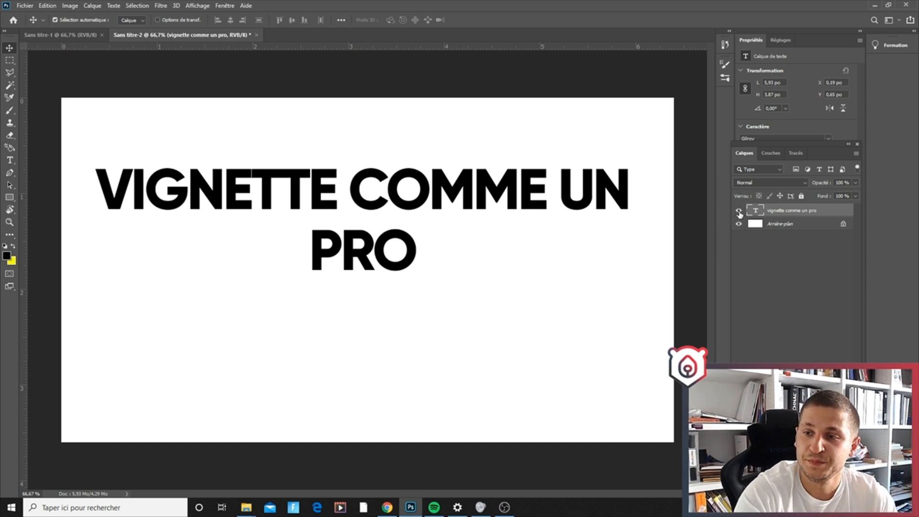
left_click(739, 211)
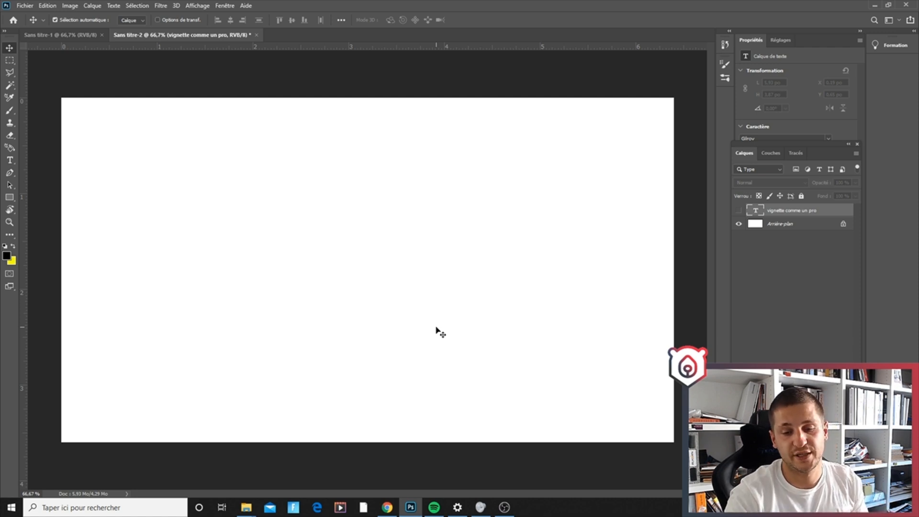
Step: Place the image 01.png of the flexing man, enlarge it beyond the canvas height and shift it to the left half
mouse_move(246, 506)
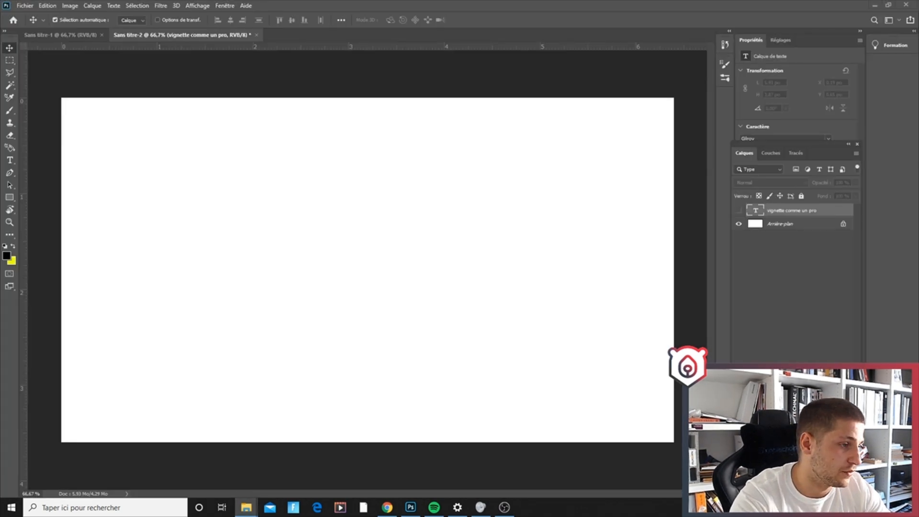
left_click_drag(268, 273, 335, 269)
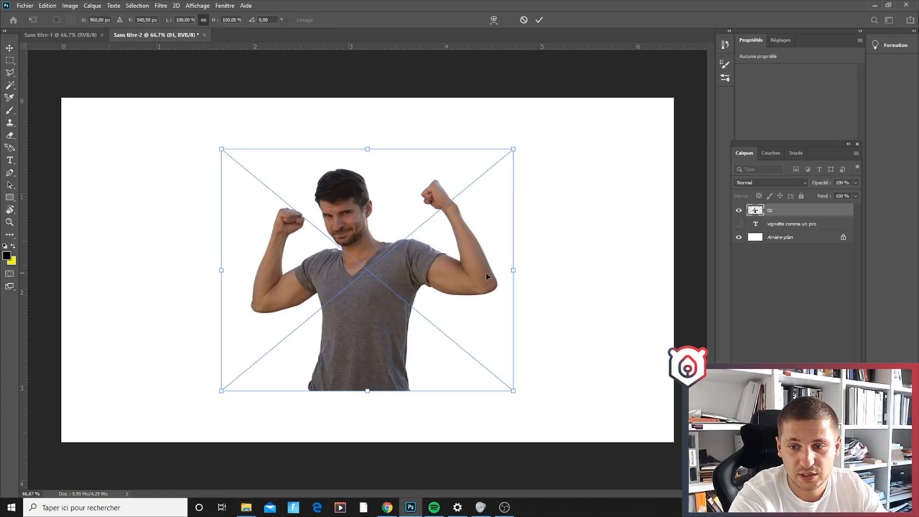
left_click_drag(514, 270, 649, 267)
left_click_drag(594, 281, 438, 281)
key("Return")
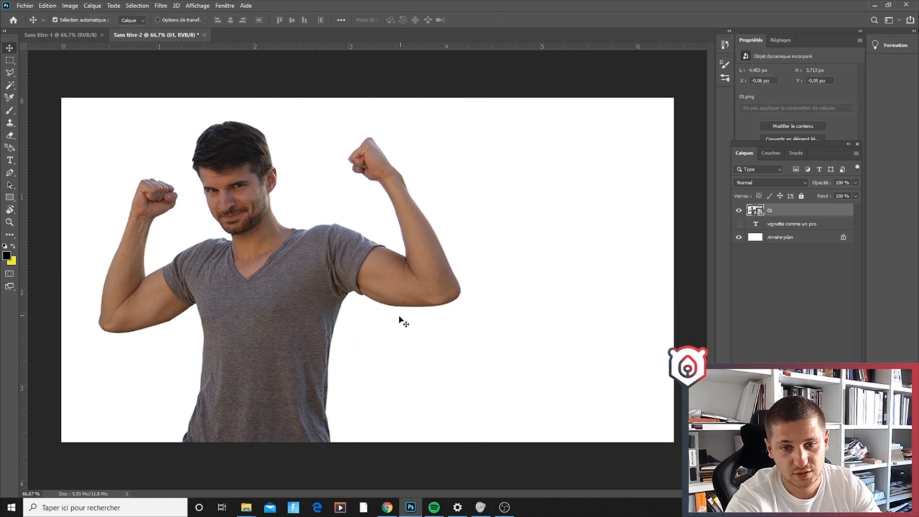
Step: Rasterize layer 01 and remove the white background around the man using a Magic Wand selection
key("w")
left_click(359, 339)
right_click(798, 210)
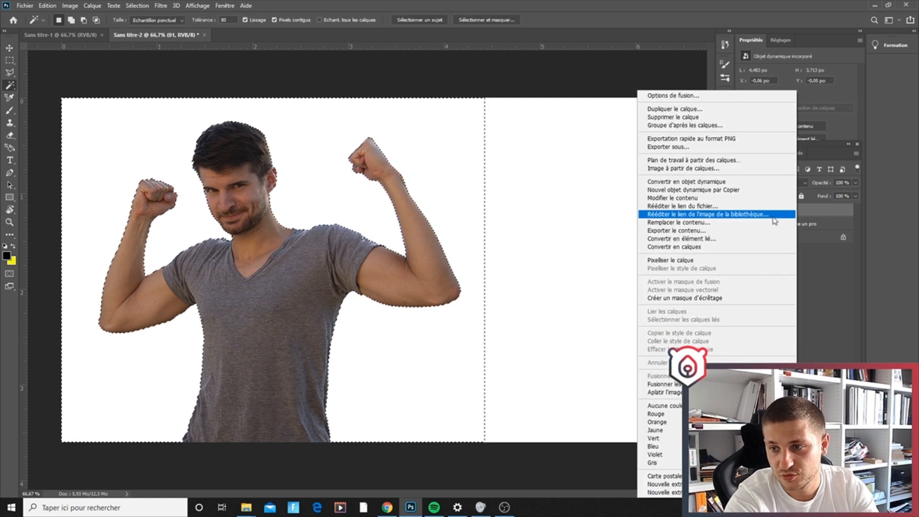
left_click(695, 261)
key("ctrl+d")
Step: Scale the cut-out man down slightly and position him at the canvas's left edge, partly cropped
key("v")
left_click_drag(237, 290, 172, 292)
key("ctrl+t")
left_click_drag(431, 285, 263, 330)
key("Return")
Step: Place the photo P1077013.JPG of the man with a cap and headset at full canvas height
left_click(246, 507)
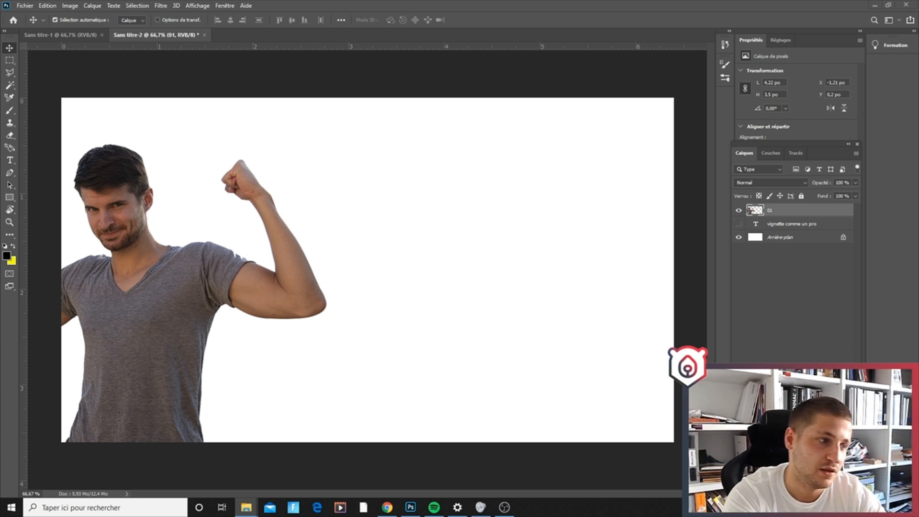
left_click_drag(318, 263, 322, 258)
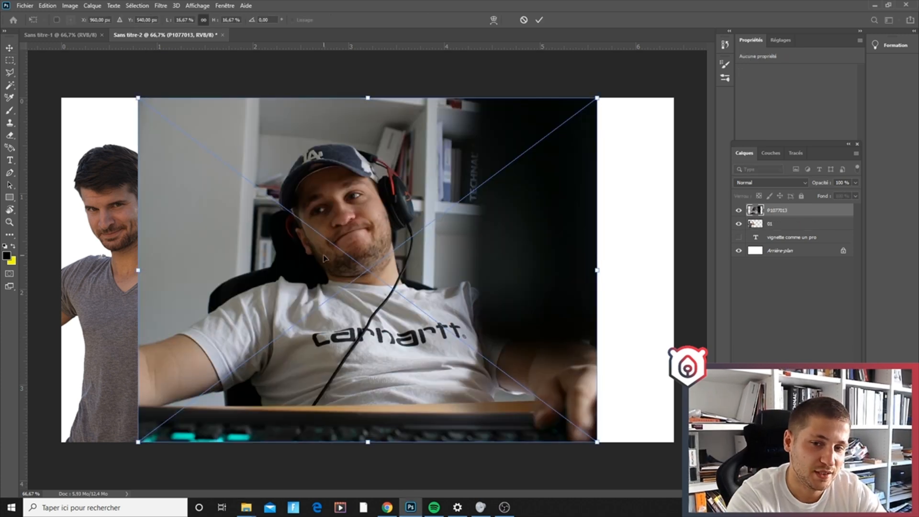
key("Return")
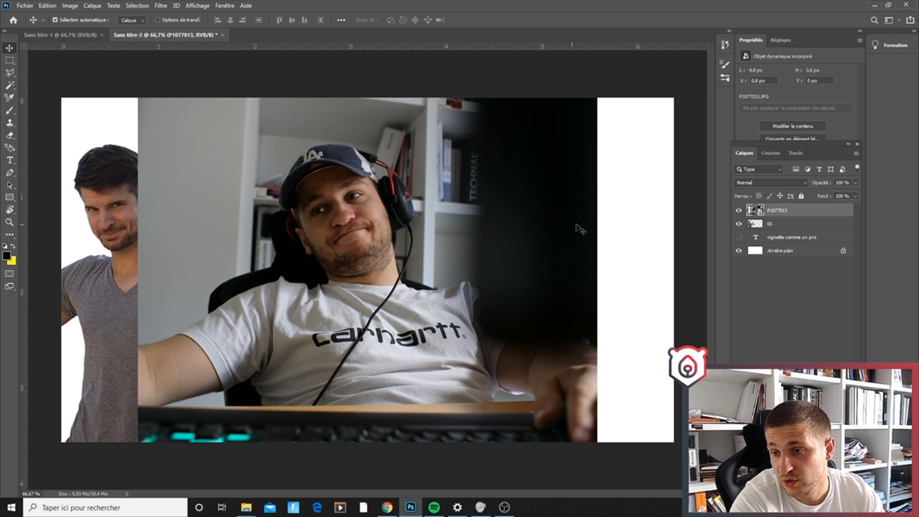
Step: Rasterize the P1077013 layer and shift the photo slightly to the left
right_click(789, 210)
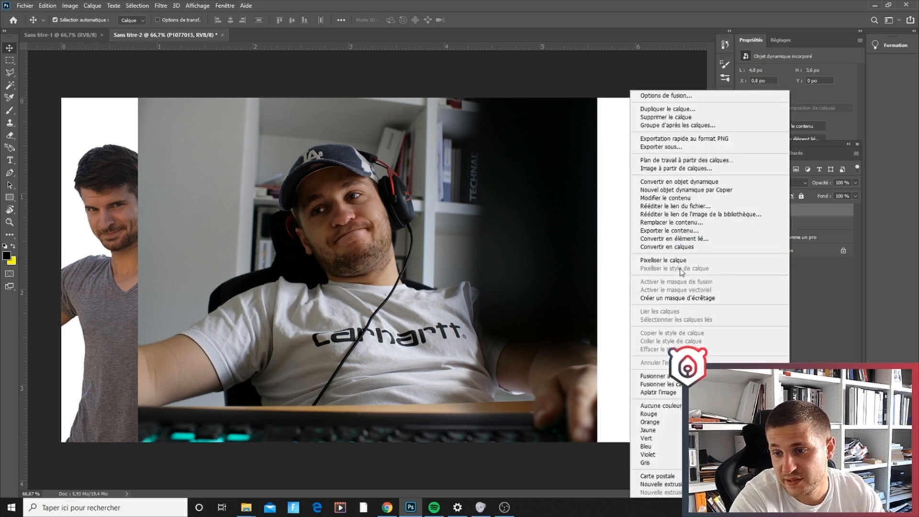
left_click(685, 261)
left_click_drag(431, 283, 387, 283)
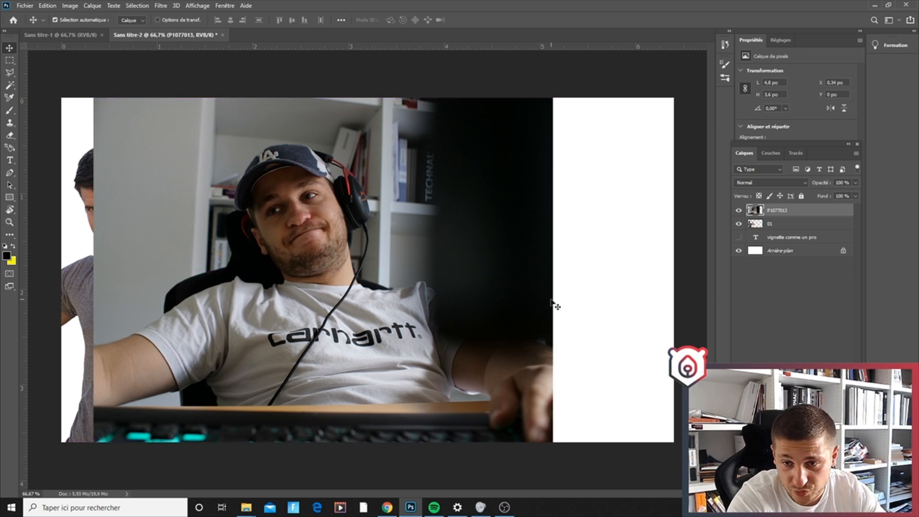
Step: Flip the P1077013 photo horizontally, tilt it slightly clockwise and position it in the canvas's lower left corner
key("ctrl")
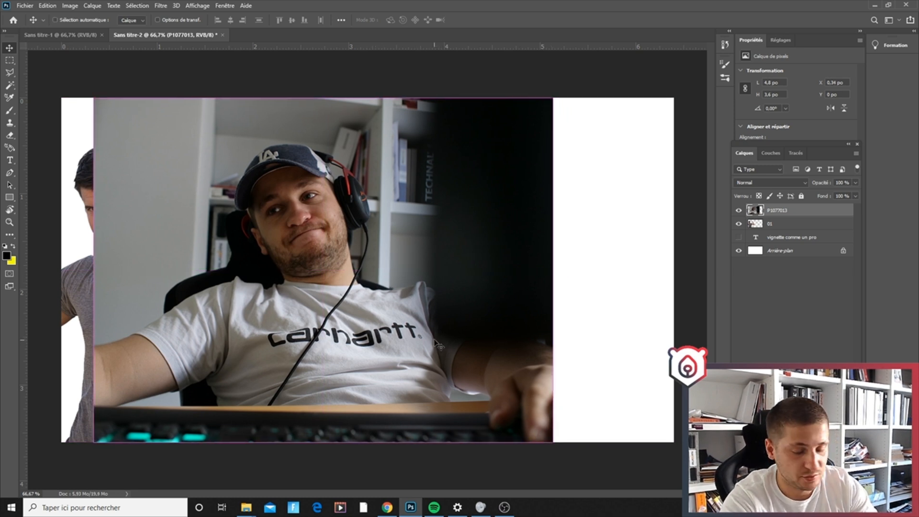
key("ctrl+t")
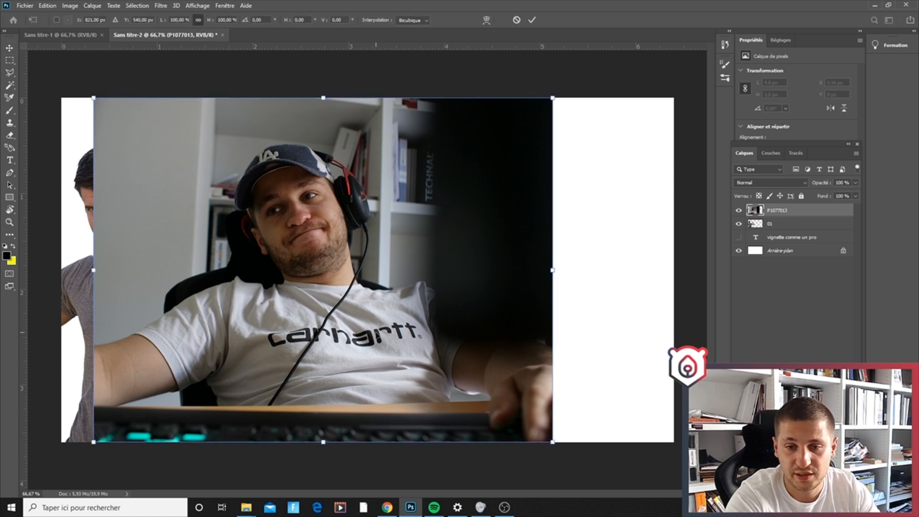
right_click(377, 333)
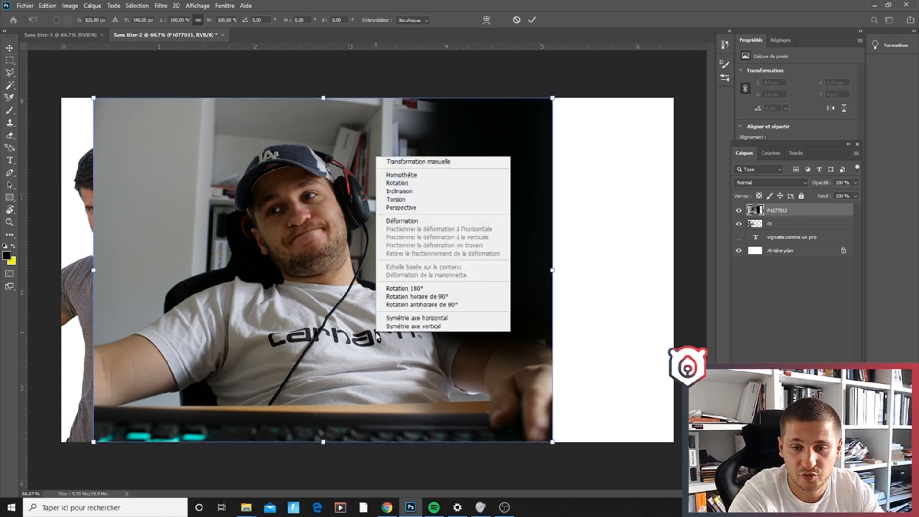
left_click(411, 320)
left_click_drag(428, 320, 252, 329)
left_click_drag(395, 333, 364, 387)
key("Return")
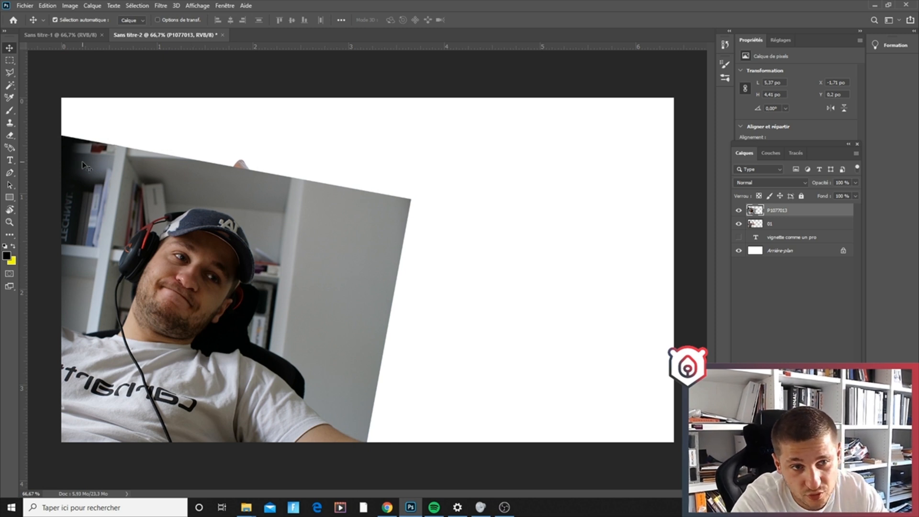
Step: Switch the workspace to Graphique et web to look for the other selection tools
left_click(10, 85)
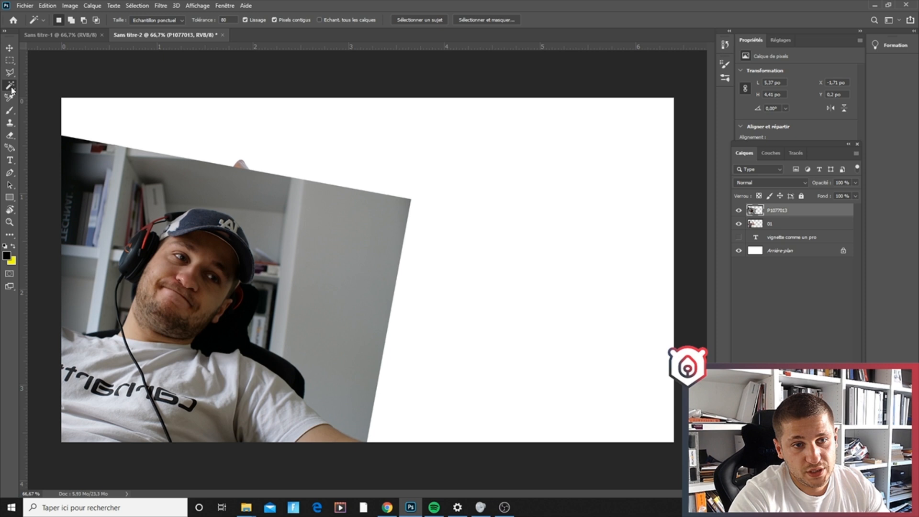
left_click(20, 96)
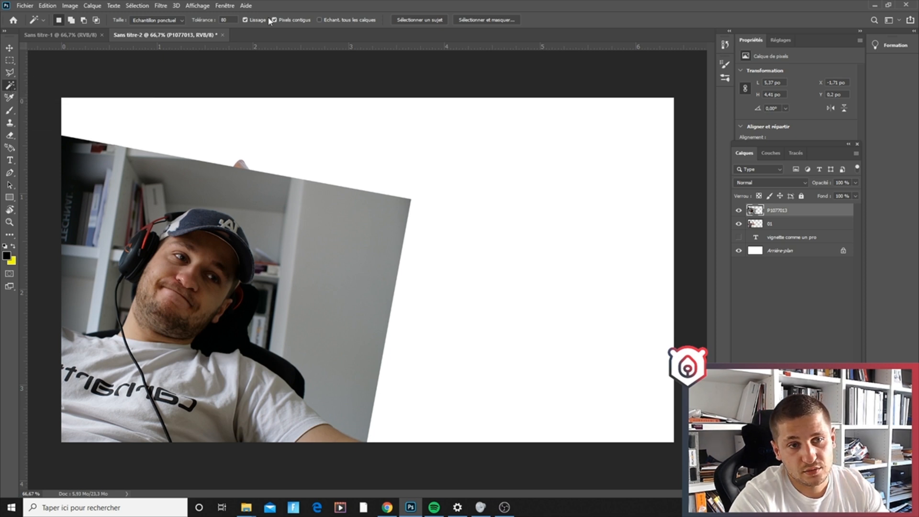
left_click(217, 8)
mouse_move(236, 25)
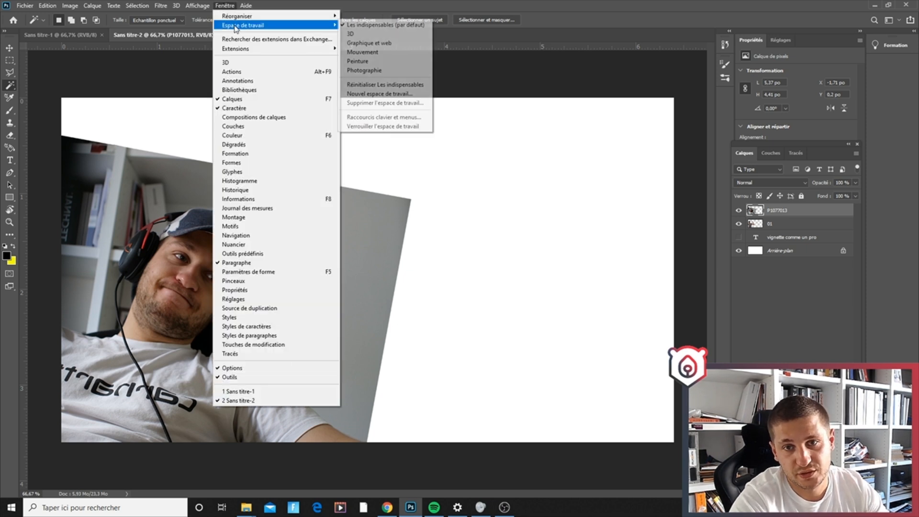
left_click(400, 43)
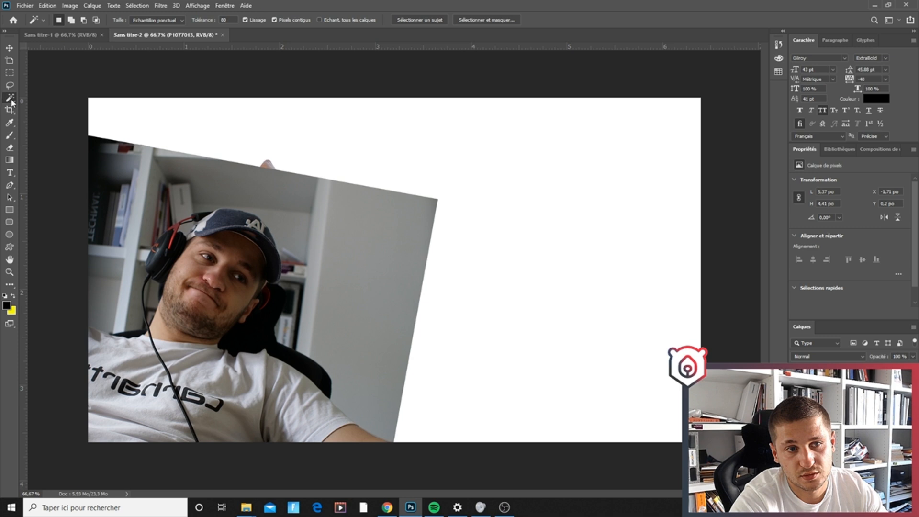
right_click(12, 101)
Step: Return to the default workspace, Les indispensables
left_click(224, 6)
left_click(225, 5)
mouse_move(256, 27)
left_click(363, 27)
Step: Try to isolate the man in the P1077013 photo with the Object Selection tool, and clear the selection
left_click(10, 97)
left_click(10, 86)
right_click(12, 89)
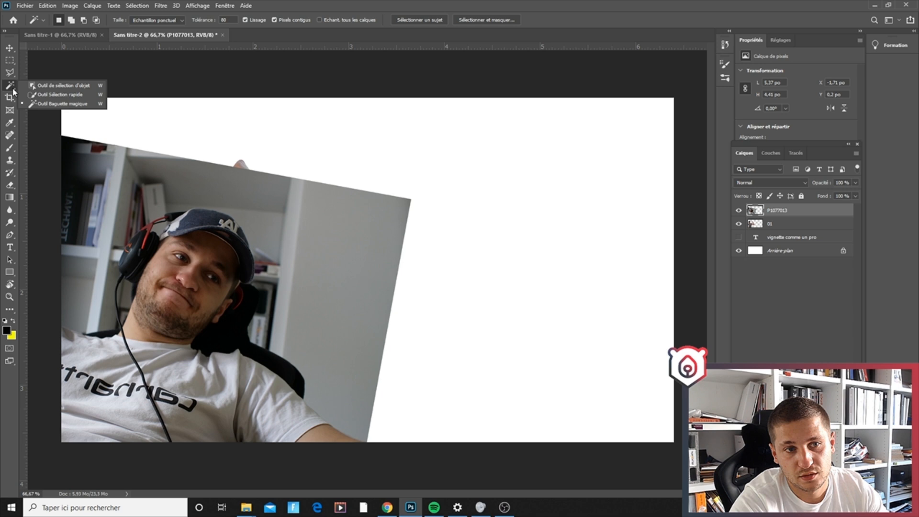
left_click(53, 85)
left_click_drag(62, 170, 381, 471)
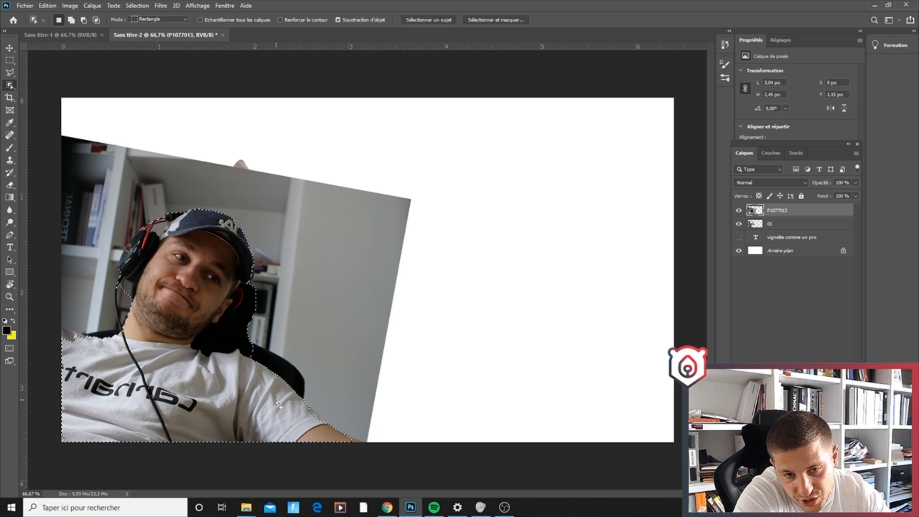
left_click(9, 61)
left_click(165, 181)
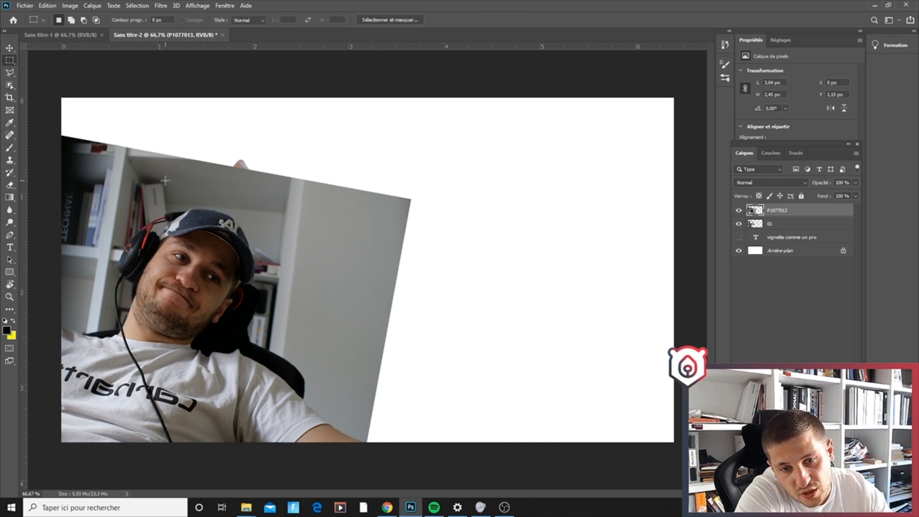
Step: Activate the Pen tool, and hide the P1077013 layer to view the cut-out man beneath before showing it again
left_click(10, 235)
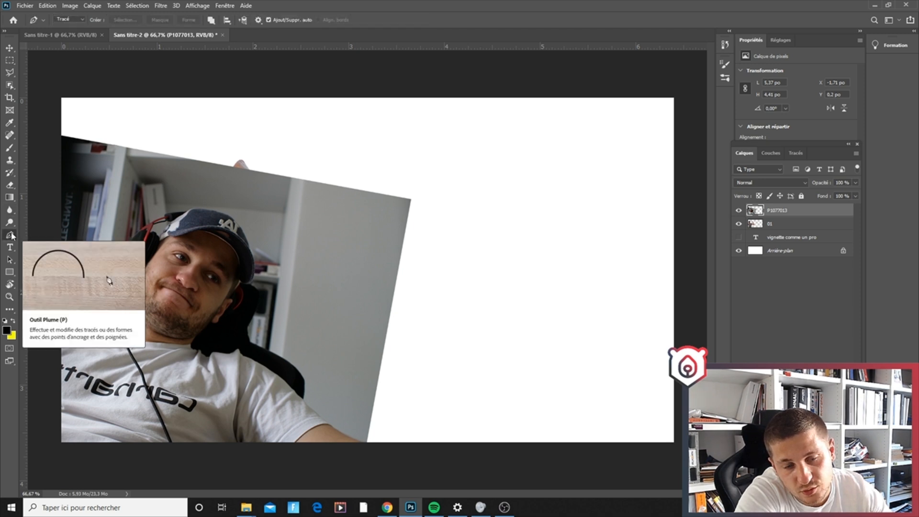
left_click(738, 211)
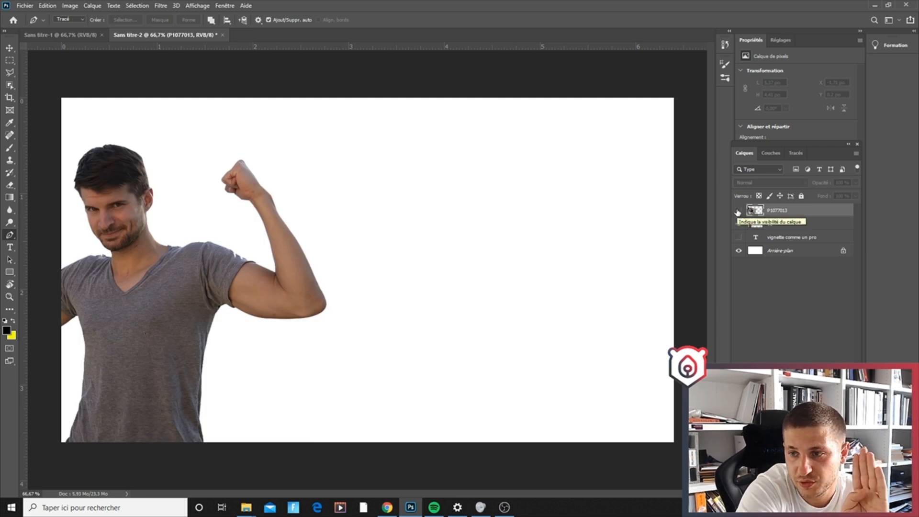
left_click(738, 212)
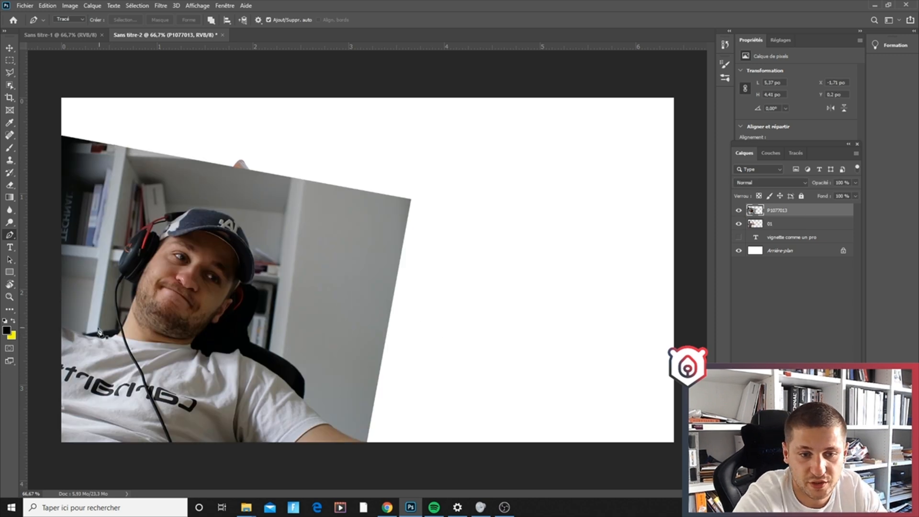
Step: Start a Pen path beyond the photo's left edge and trace the white T-shirt's shoulder up to the neck
scroll(100, 331, "up", 3)
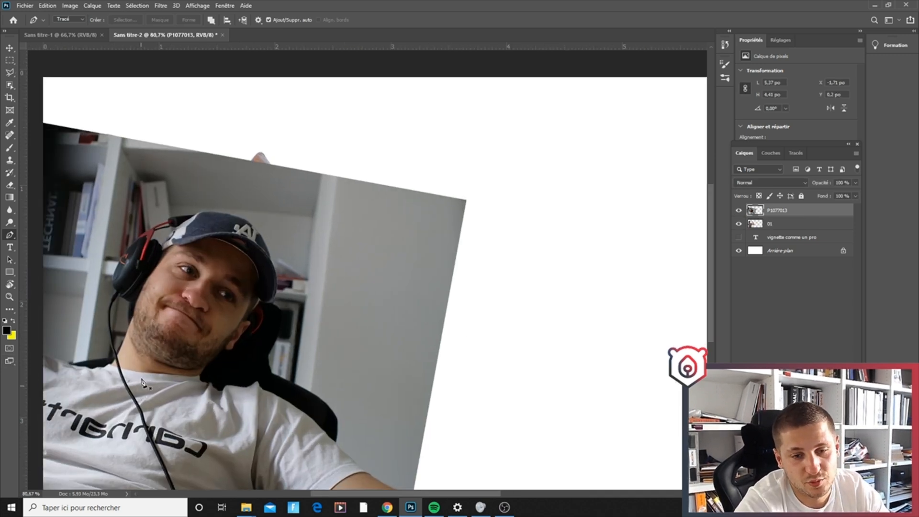
scroll(143, 383, "down", 2)
scroll(210, 383, "left", 4)
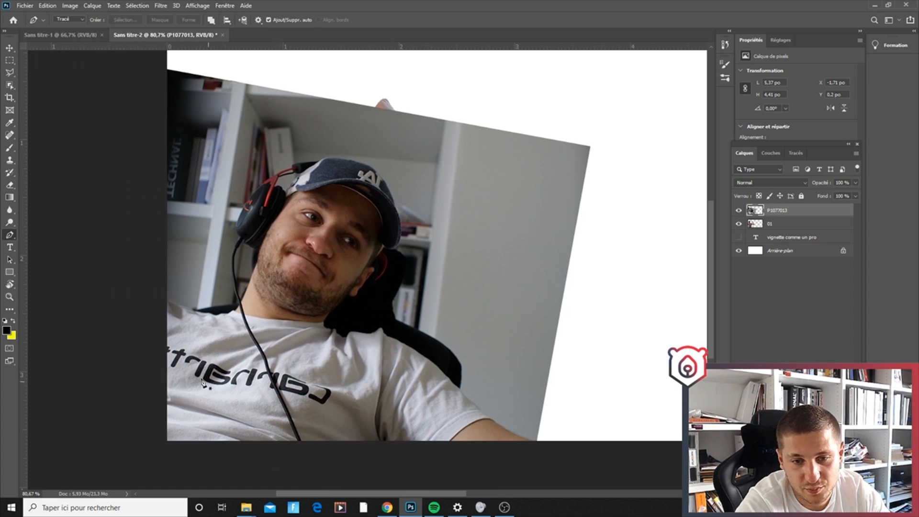
scroll(158, 260, "up", 3)
scroll(158, 263, "up", 2)
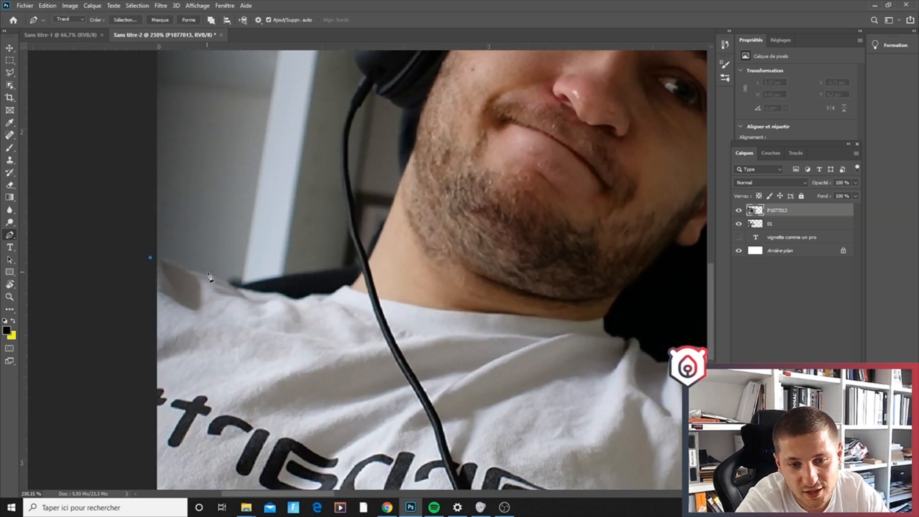
left_click(250, 289)
left_click(265, 293)
left_click(286, 295)
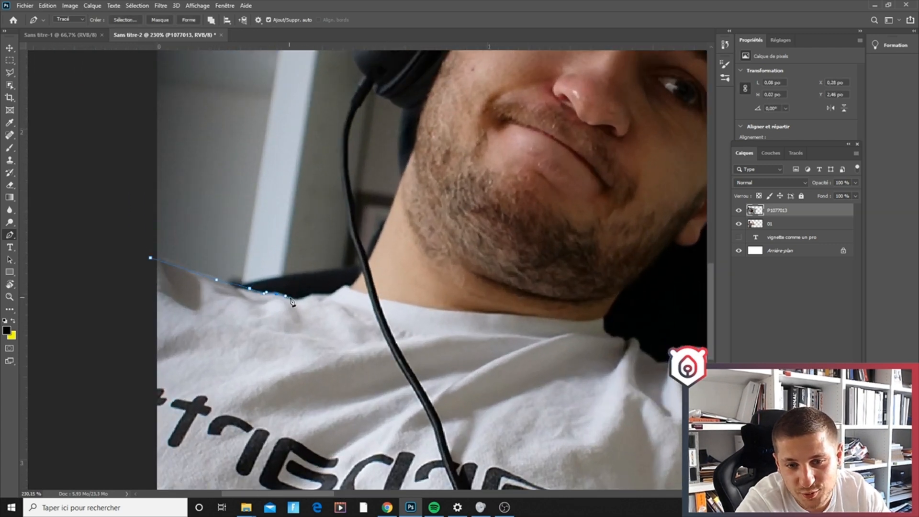
left_click(321, 293)
left_click(338, 289)
left_click(351, 286)
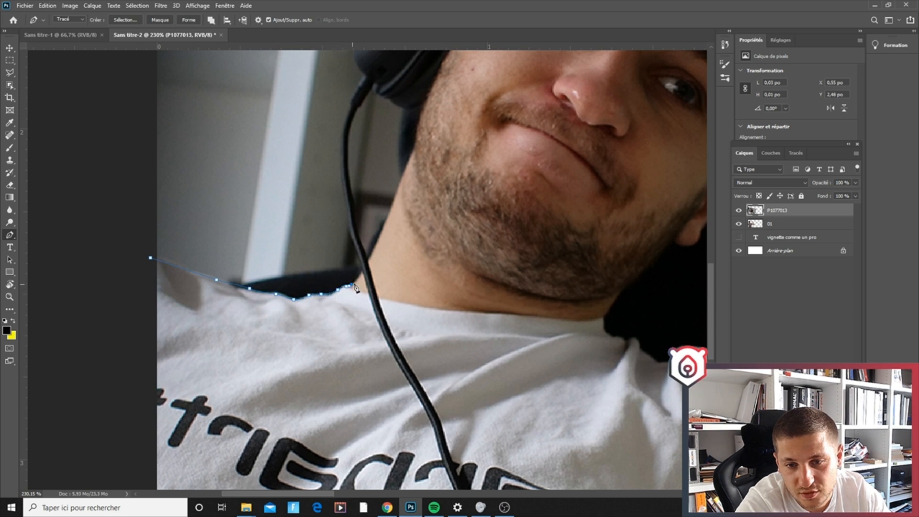
Step: Continue the path up the outer side of the headphone cable to just below the ear cup
left_click(364, 272)
scroll(364, 272, "up", 2)
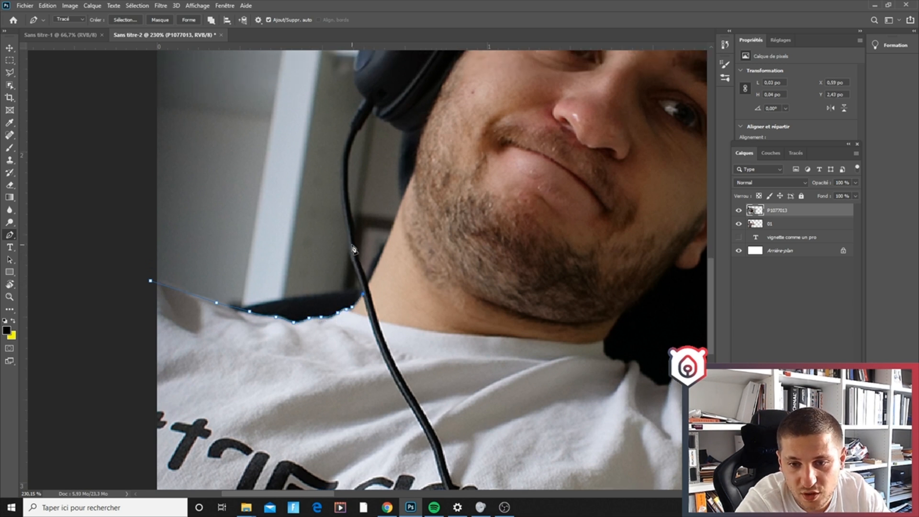
left_click(347, 236)
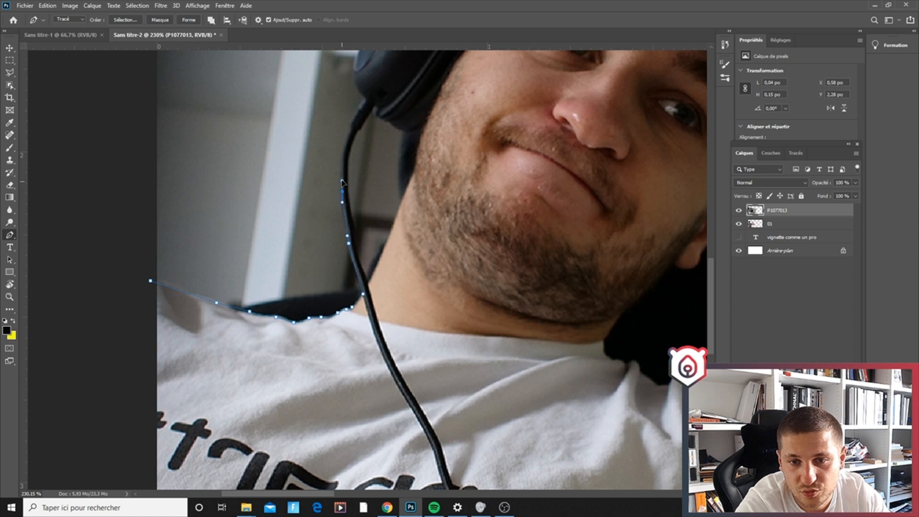
left_click(345, 143)
left_click(346, 135)
left_click(352, 129)
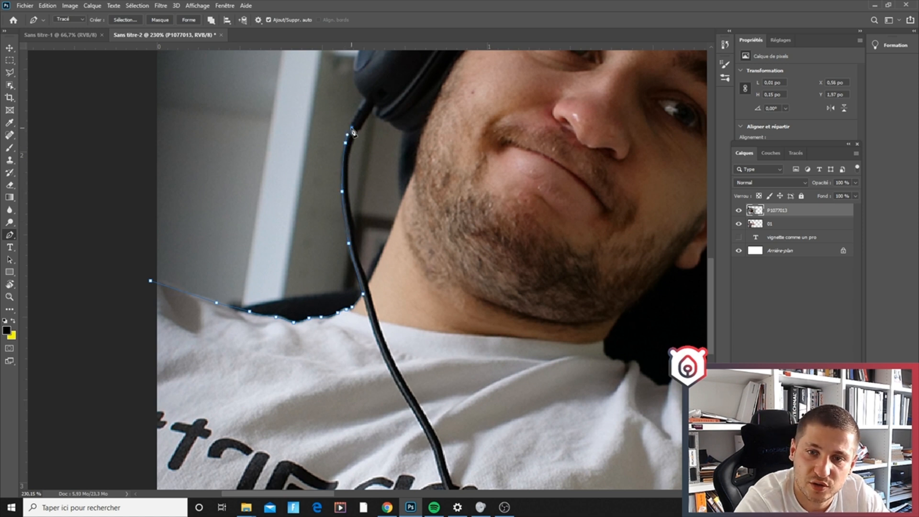
left_click(353, 118)
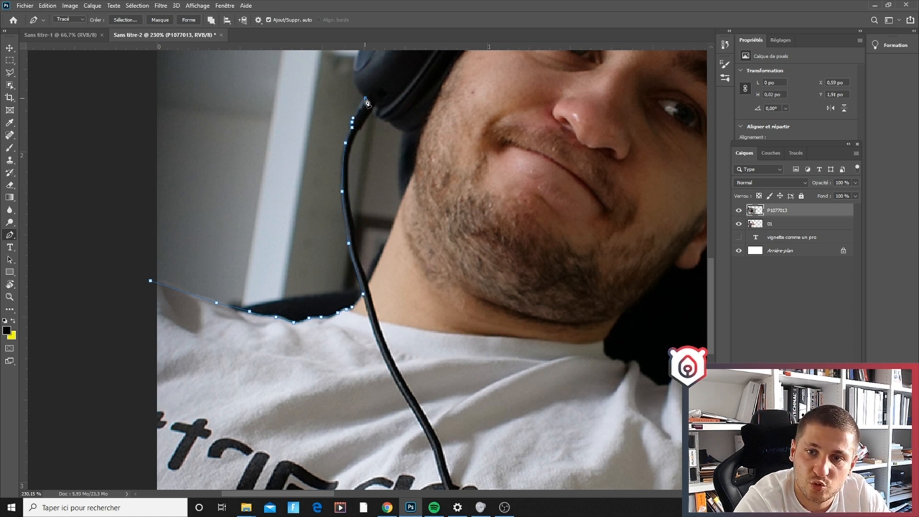
Step: Trace the outer contour of the left headphone ear cup up to the red headband bracket
scroll(366, 132, "up", 3)
left_click(358, 161)
left_click(352, 135)
left_click(358, 118)
scroll(359, 120, "up", 2)
left_click(391, 99)
left_click(404, 90)
left_click(417, 74)
left_click(430, 64)
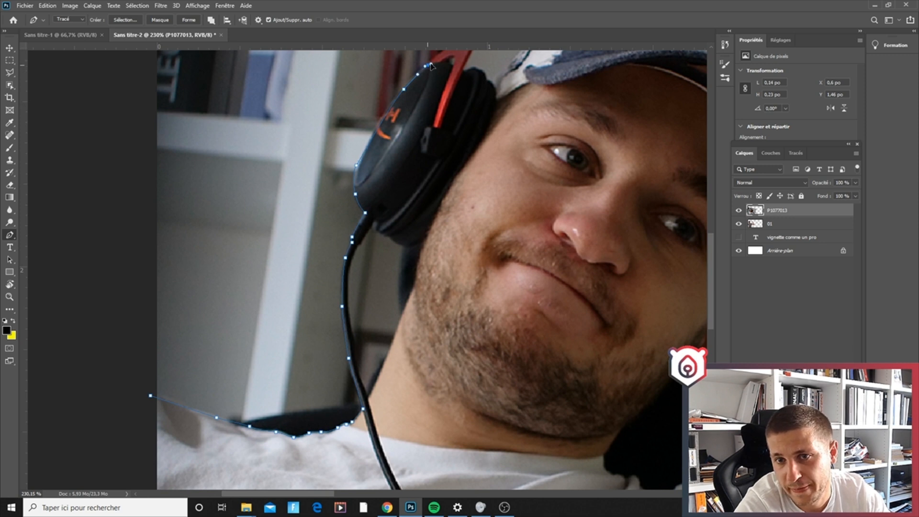
Step: Extend the path along the red bracket and the black headband to the back of the cap
scroll(479, 103, "up", 3)
left_click(472, 120)
left_click(485, 112)
left_click(514, 91)
left_click(545, 87)
left_click(579, 84)
scroll(617, 84, "up", 1)
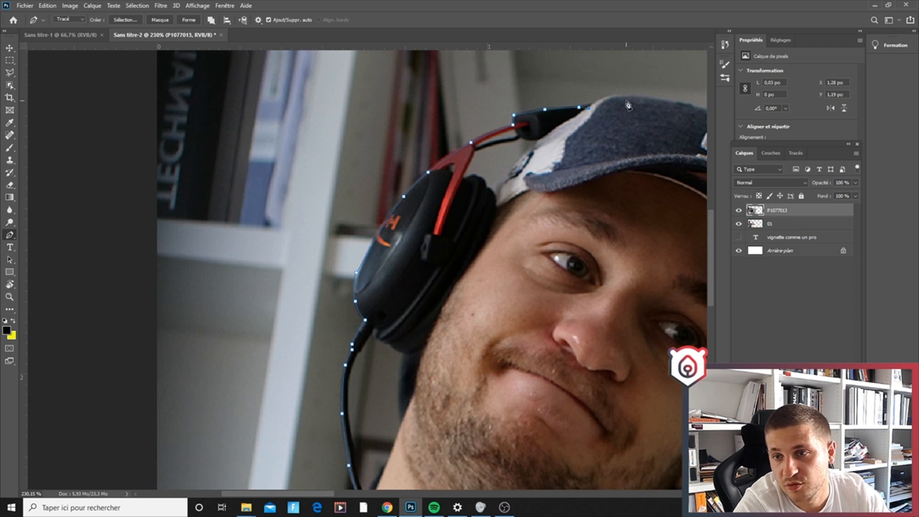
Step: Trace the rounded crown of the cap down to the start of its visor
scroll(608, 139, "right", 2)
scroll(591, 139, "right", 3)
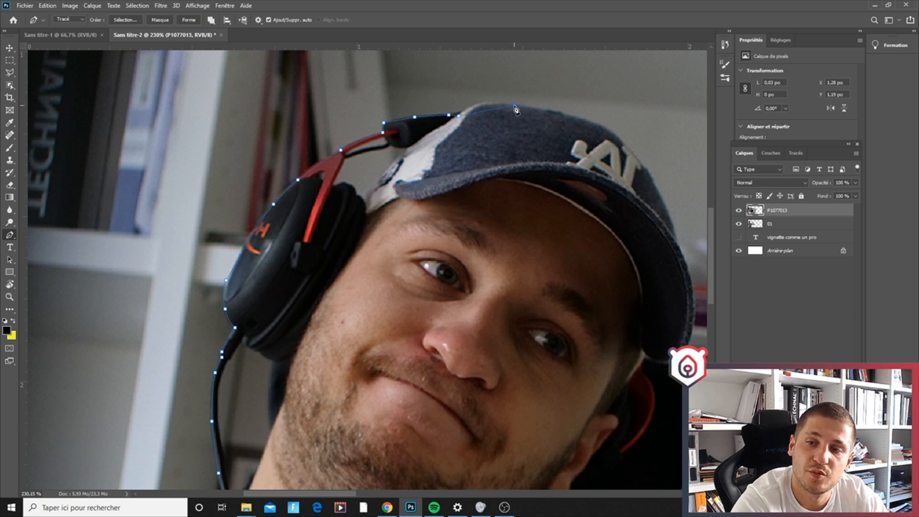
left_click_drag(520, 108, 536, 112)
left_click(547, 110)
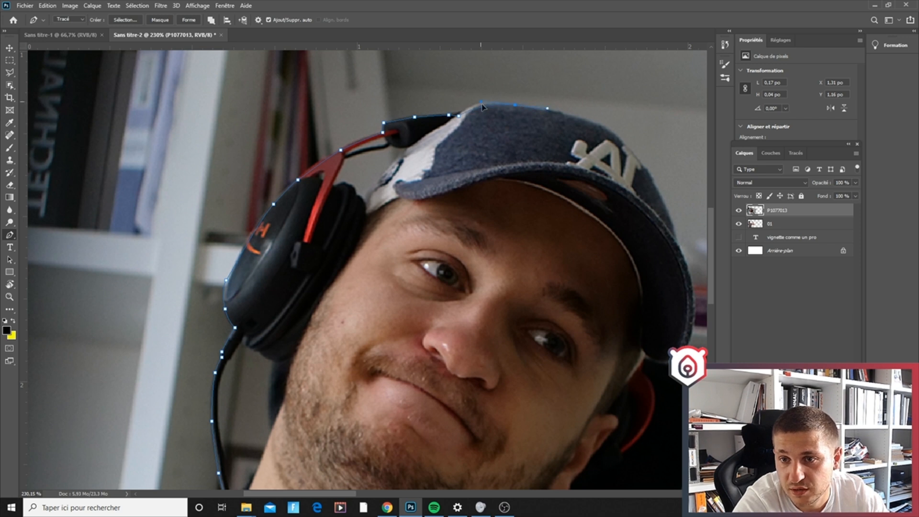
left_click(579, 119)
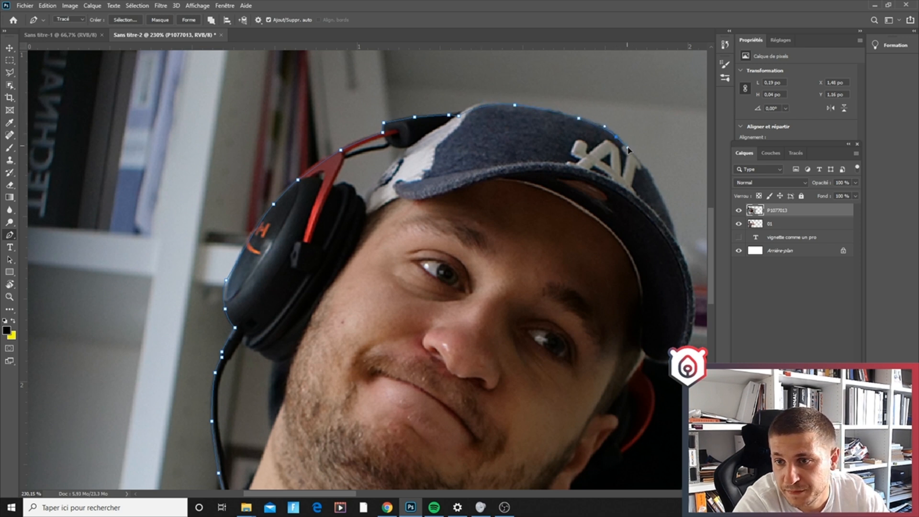
left_click(653, 179)
left_click(670, 217)
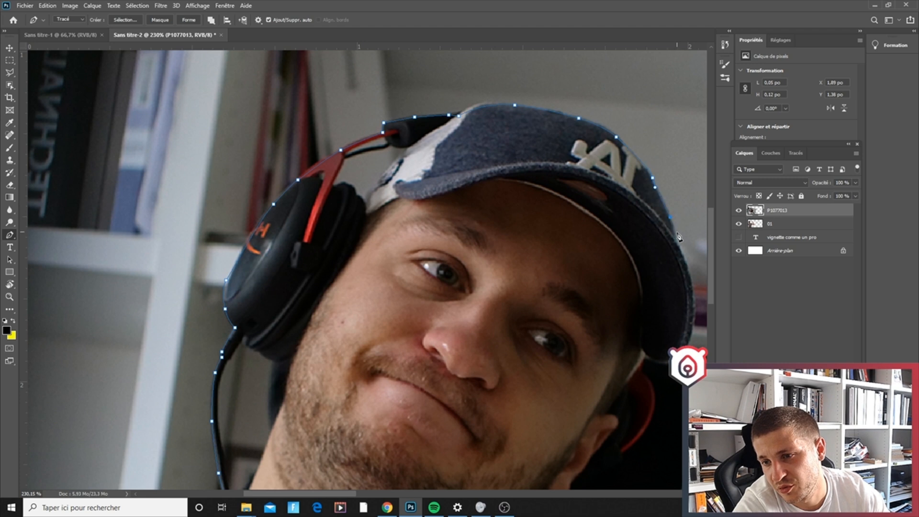
Step: Carry the path around the cap's visor and along its lower edge to the red headphone part
left_click(688, 261)
left_click_drag(691, 306, 575, 287)
left_click(565, 290)
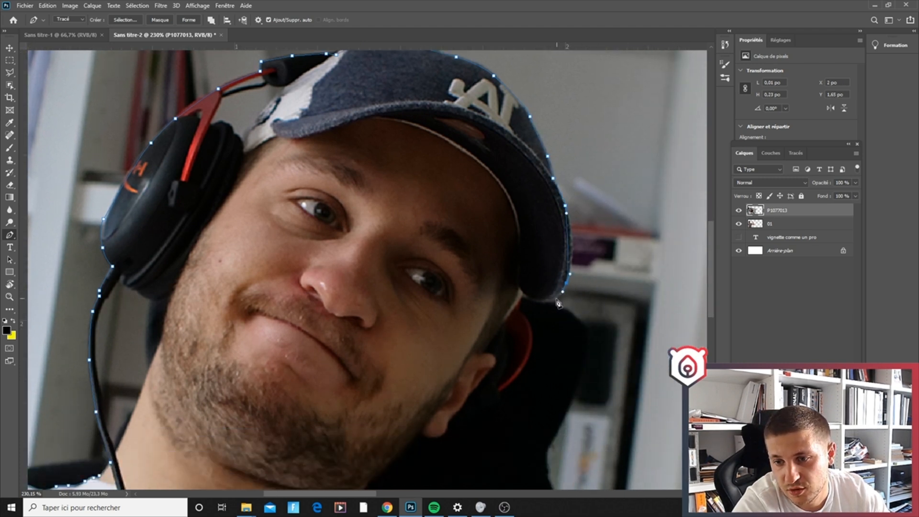
left_click(554, 303)
scroll(541, 306, "down", 2)
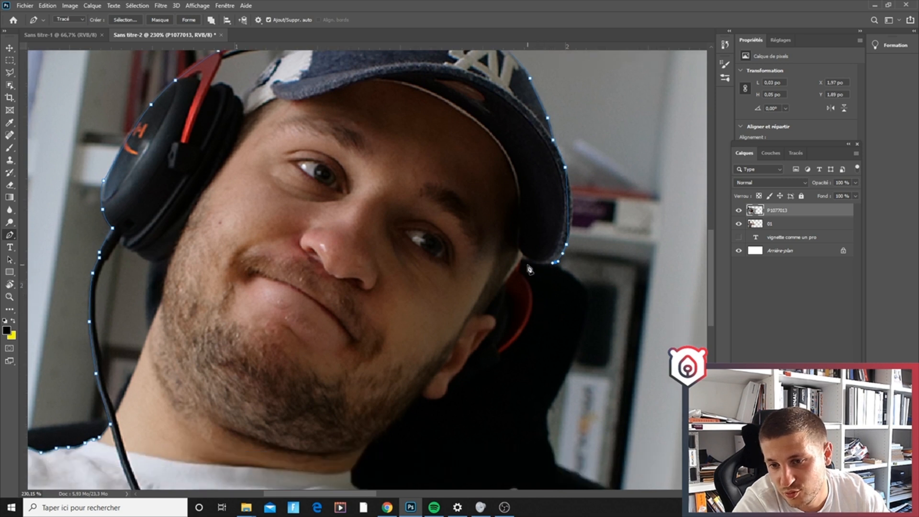
left_click(531, 263)
scroll(532, 267, "down", 3)
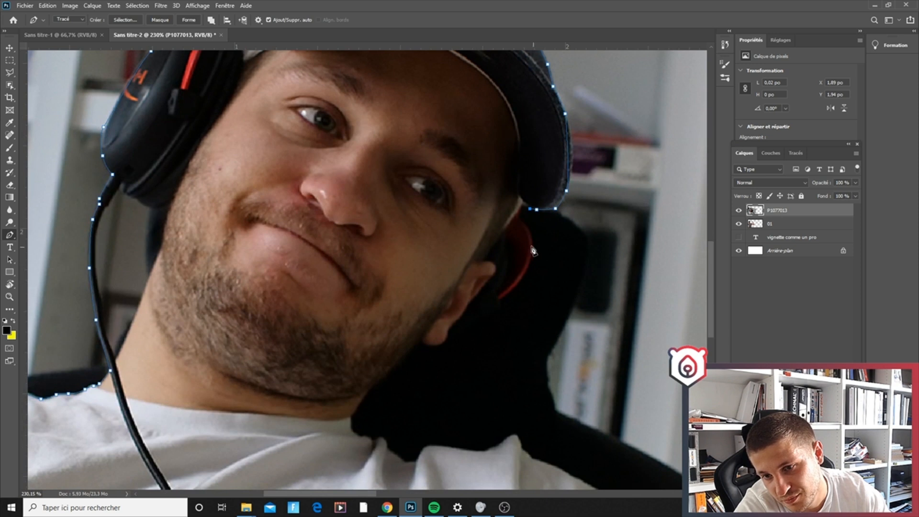
left_click_drag(527, 209, 524, 221)
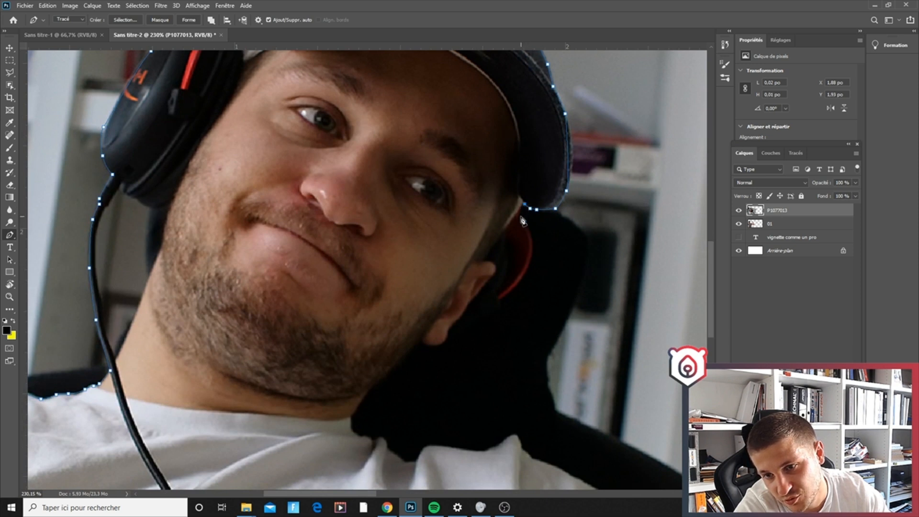
Step: Trace the red edge of the right headphone and the earlobe below it
left_click(531, 254)
left_click(501, 300)
left_click(489, 317)
left_click(481, 321)
left_click(473, 327)
left_click(447, 341)
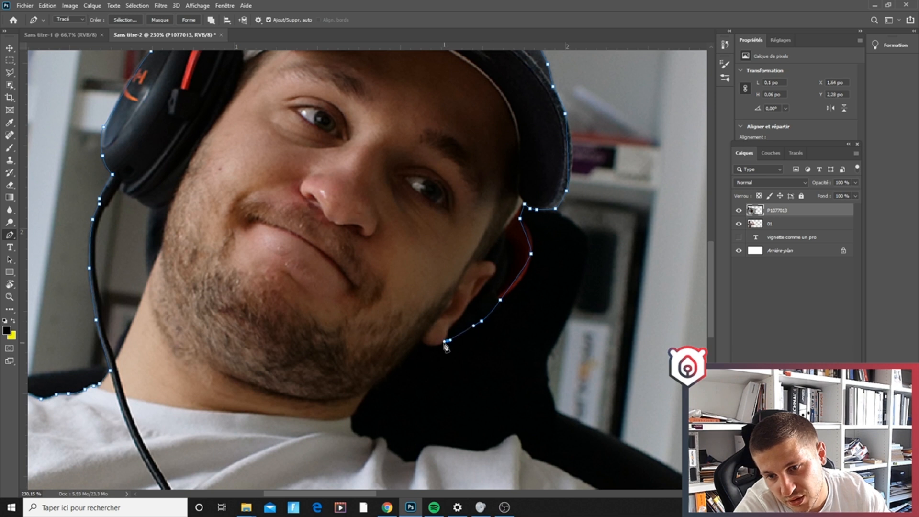
left_click(431, 346)
Step: Continue the path along the jaw and neck, against the black chair, down to the T-shirt collar
left_click(385, 375)
left_click(376, 383)
left_click(364, 397)
left_click(358, 403)
left_click(350, 420)
Step: Trace the T-shirt's folds from the collar along the black chair back to the top of the right shoulder
left_click(359, 435)
left_click(370, 439)
left_click(380, 439)
left_click(389, 449)
left_click(407, 463)
left_click(426, 446)
left_click(433, 446)
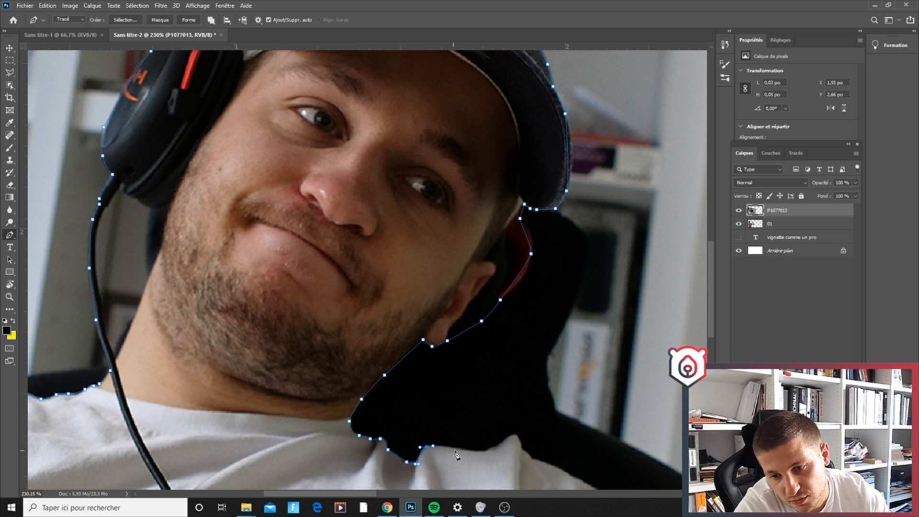
left_click(474, 450)
left_click(508, 430)
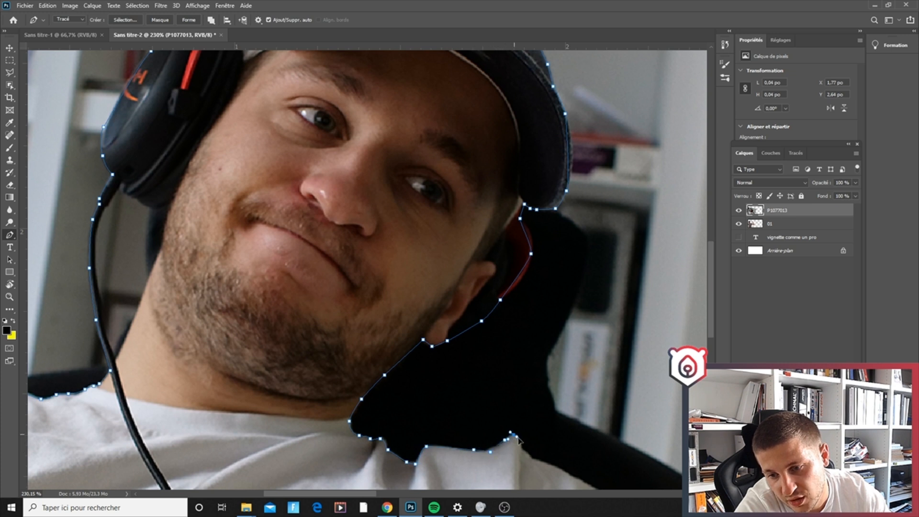
left_click(515, 435)
left_click(520, 442)
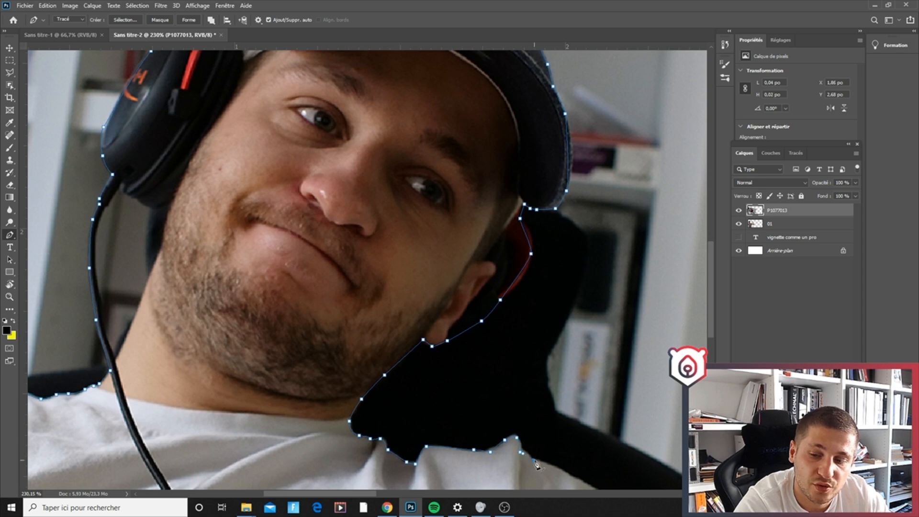
Step: Trace the right shoulder, sleeve and forearm down to just below the canvas's bottom edge
scroll(536, 452, "down", 5)
scroll(329, 414, "up", 3)
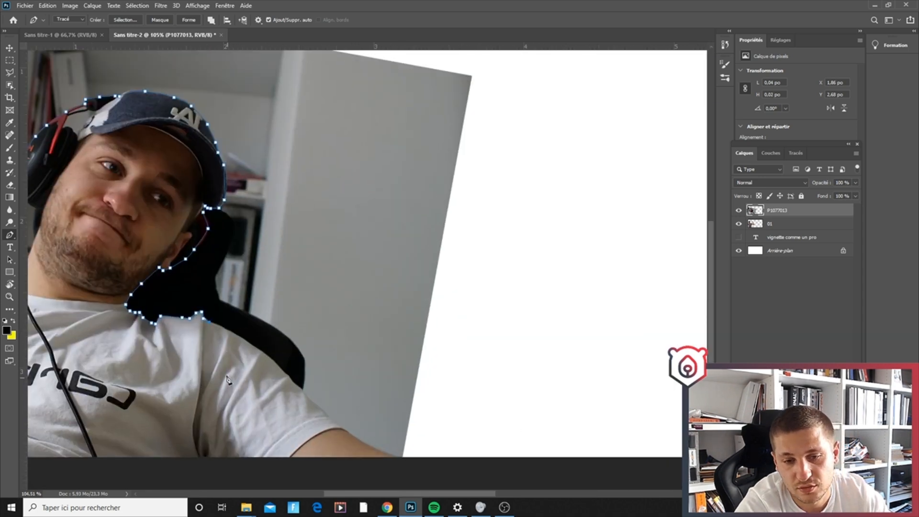
left_click(238, 337)
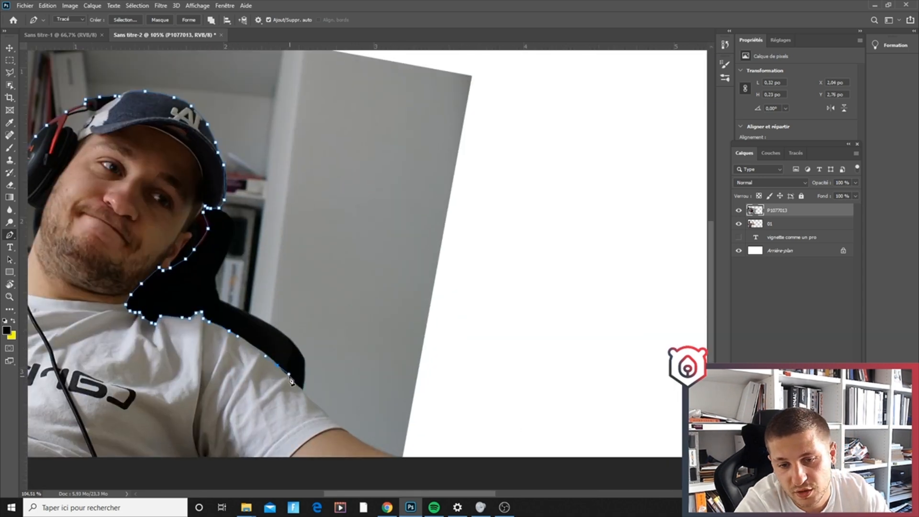
left_click(249, 342)
left_click(274, 363)
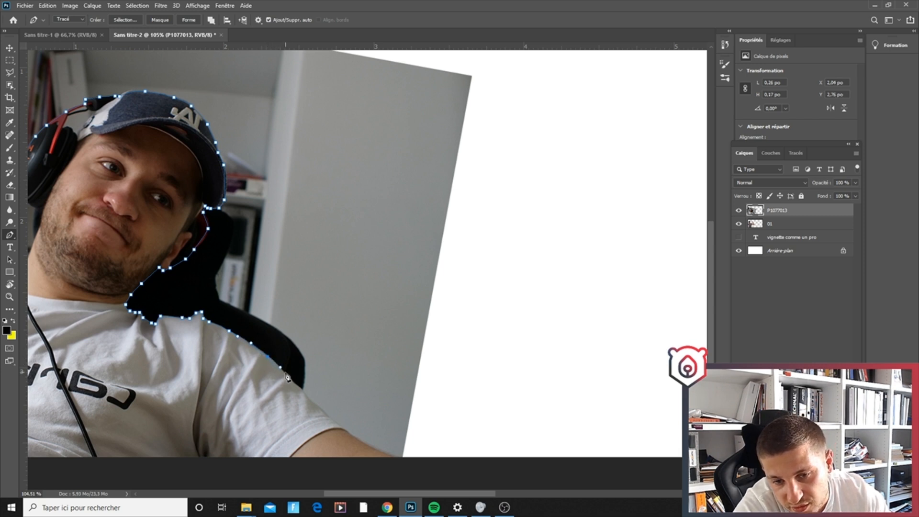
left_click(312, 403)
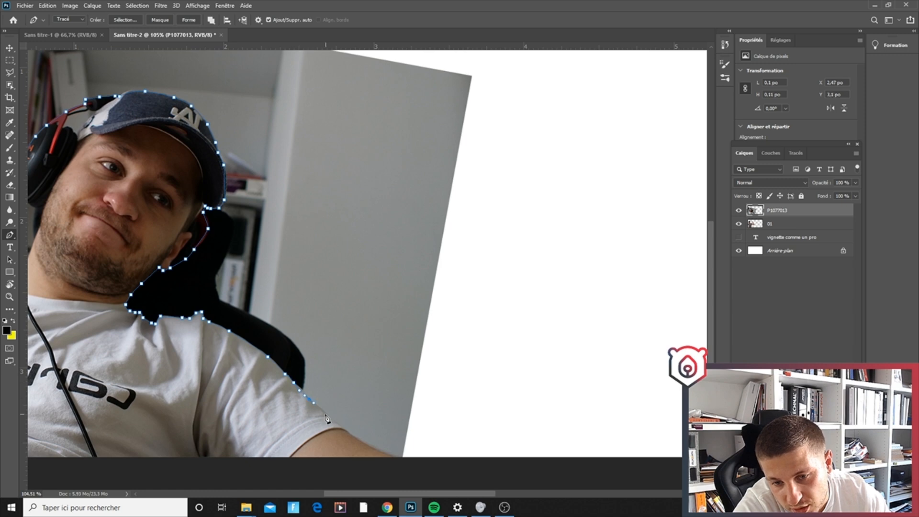
scroll(286, 253, "down", 3)
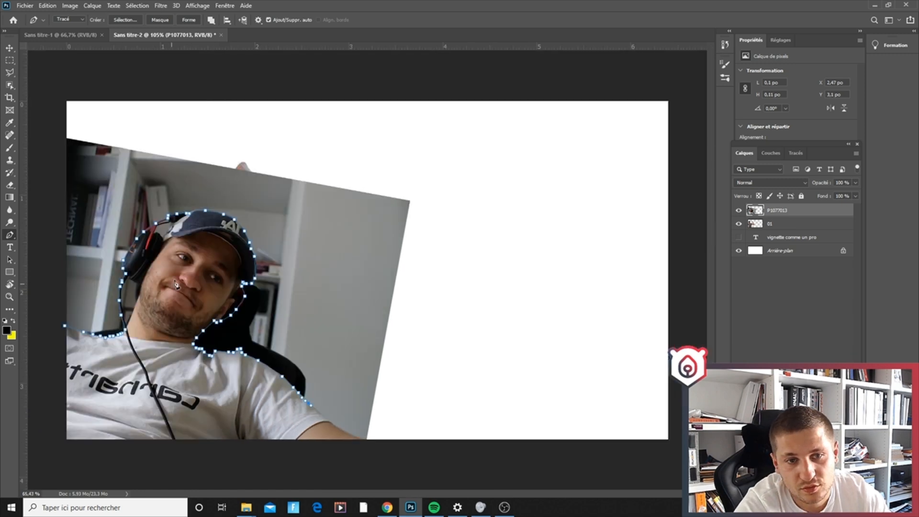
scroll(338, 444, "up", 2)
left_click(335, 444)
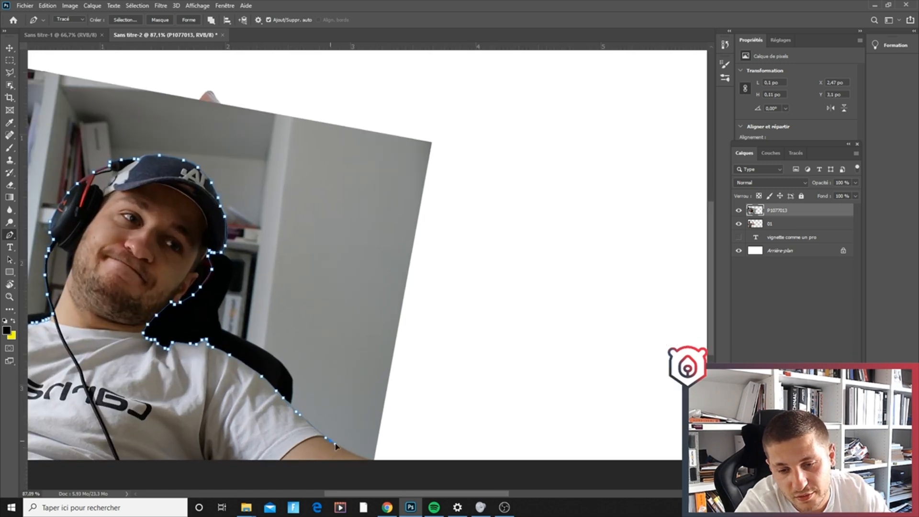
left_click(394, 472)
Step: Run the path around the outside of the photo's background and convert it into a selection
scroll(412, 425, "down", 2)
left_click(447, 170)
left_click(96, 96)
right_click(81, 255)
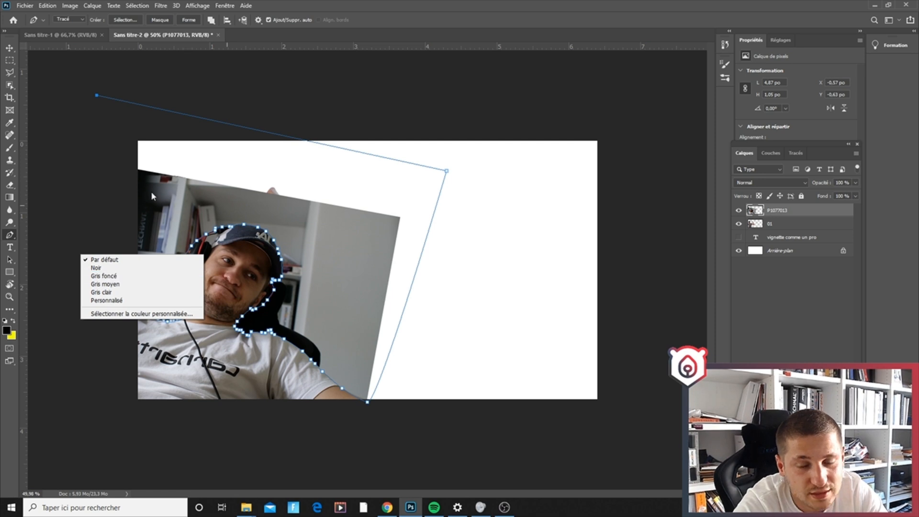
right_click(252, 218)
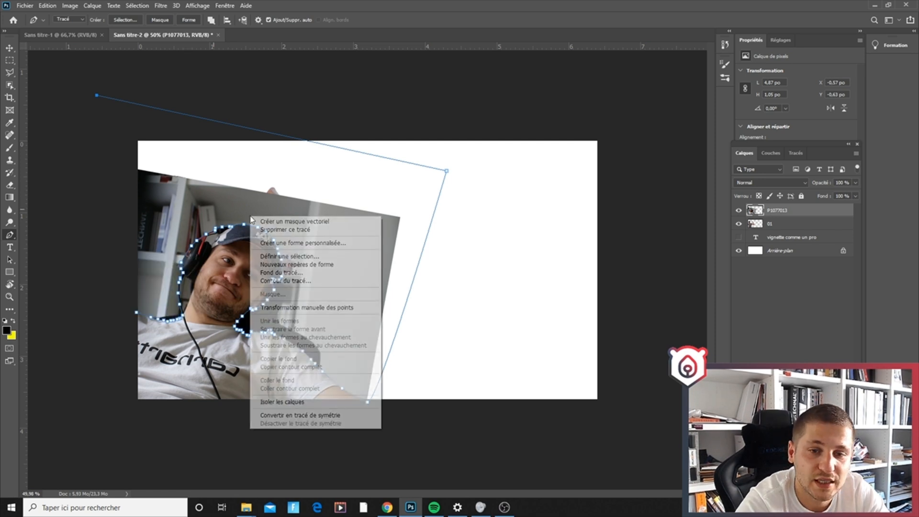
left_click(294, 256)
key("Return")
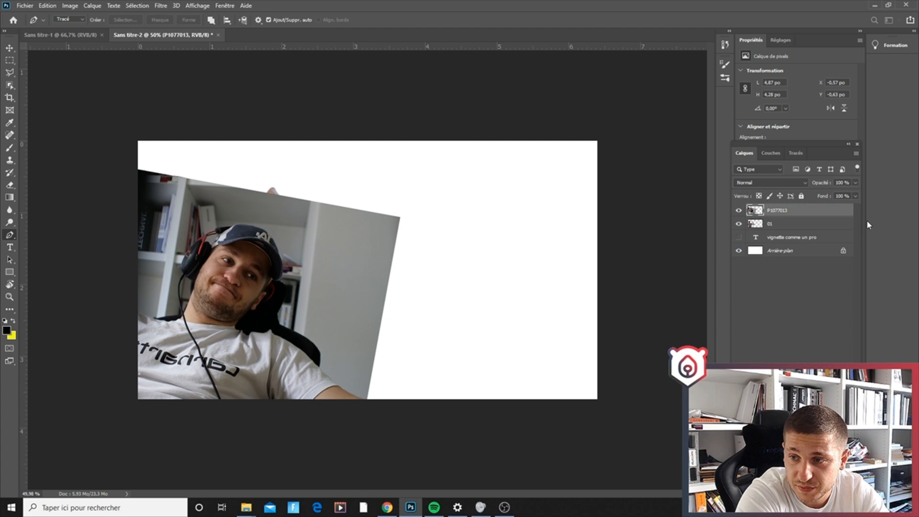
Step: Delete the selected background of the P1077013 photo and clear the selection
key("Delete")
key("ctrl+d")
Step: Start a Pen path around the grey gap beside the headset, from the ear cup along the headband's underside to the cap
scroll(213, 258, "up", 8)
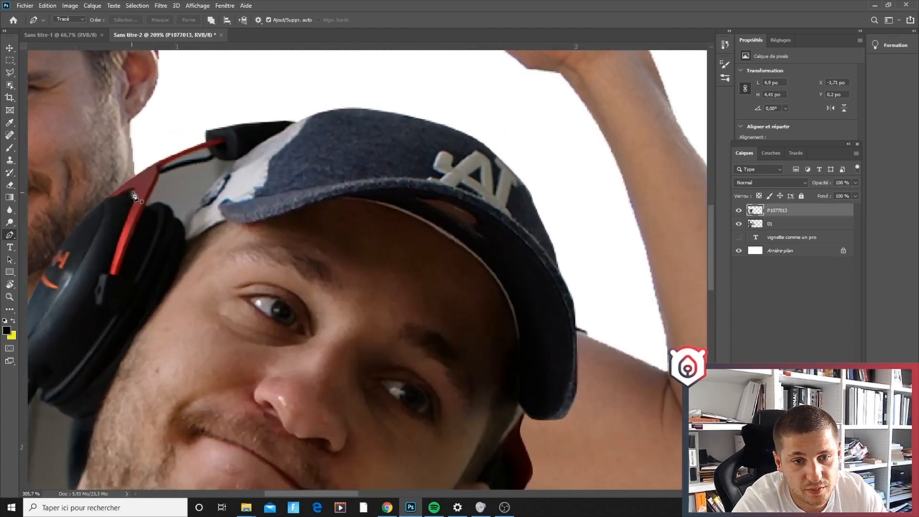
scroll(135, 196, "up", 2)
left_click(147, 213)
left_click(171, 163)
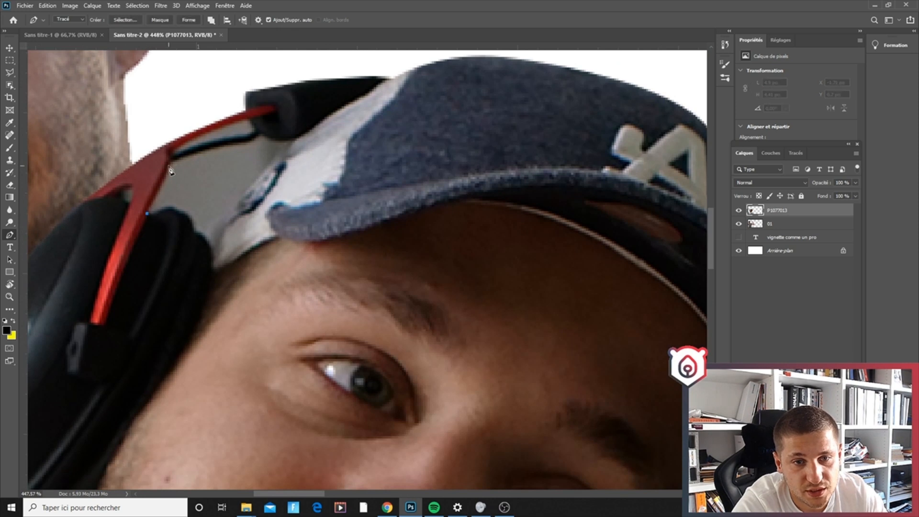
left_click(208, 149)
left_click(241, 142)
left_click(261, 134)
left_click(287, 143)
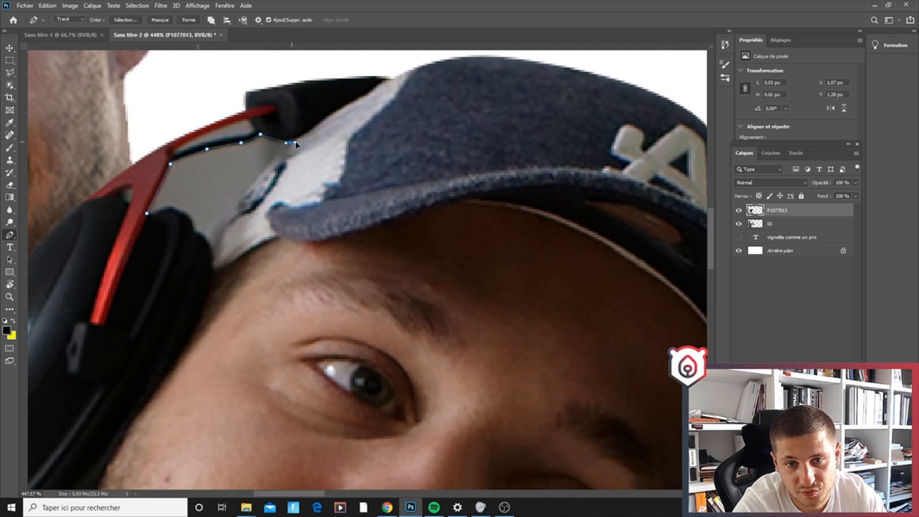
Step: Close the path along the cap and ear cup, convert it into a selection and delete the grey background inside
left_click(203, 233)
left_click(200, 231)
left_click(194, 219)
left_click(169, 211)
left_click(160, 212)
right_click(200, 186)
left_click(230, 206)
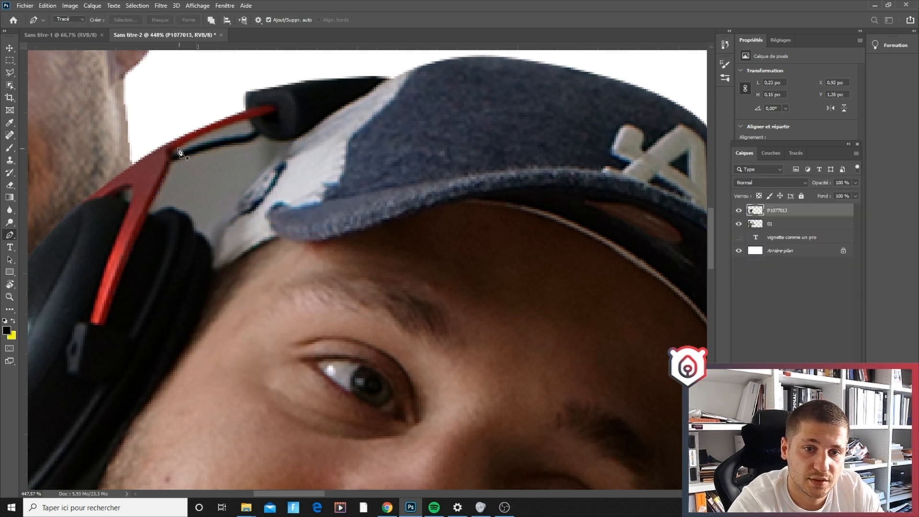
key("Delete")
Step: Outline the small gap between the headset's red arm and the black wire, and remove the background inside it
left_click(172, 152)
left_click(182, 146)
left_click(231, 123)
left_click(248, 117)
left_click(257, 129)
left_click(239, 138)
left_click(230, 139)
left_click(222, 139)
left_click(173, 153)
right_click(197, 141)
left_click(232, 178)
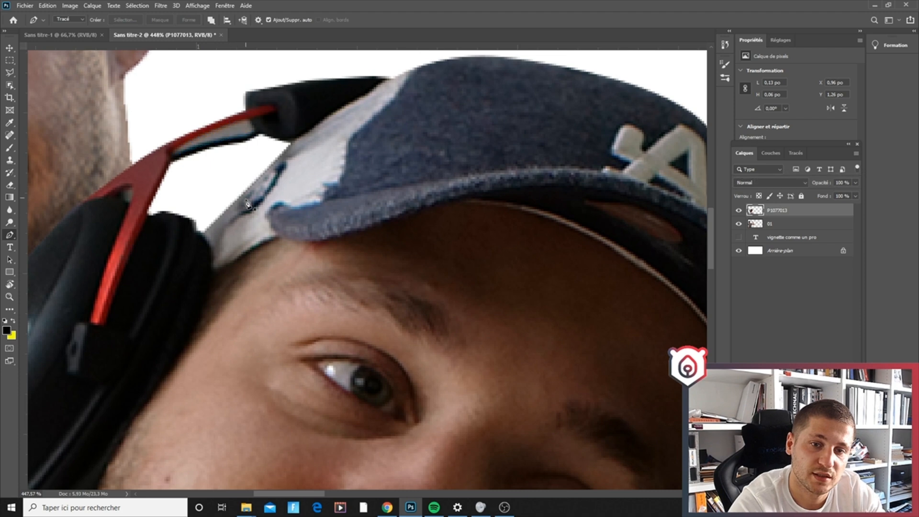
key("ctrl+0")
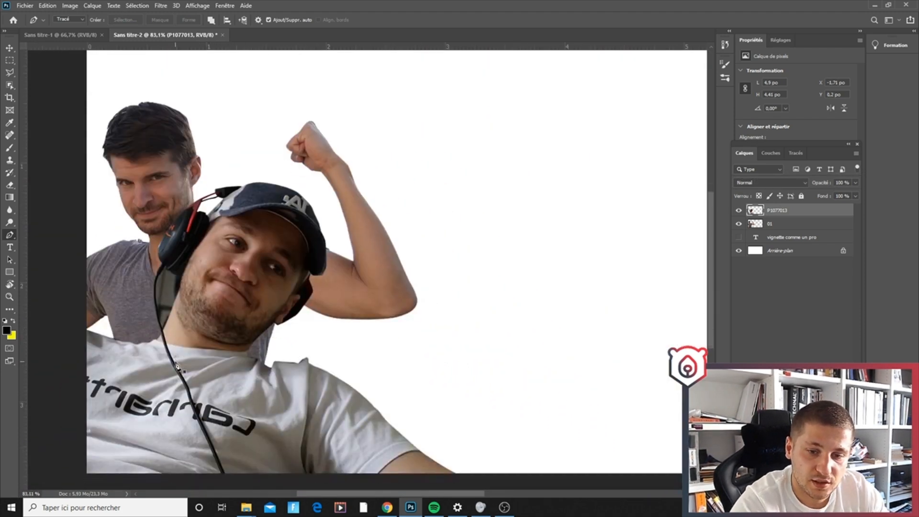
Step: Trace the inner edge of the headset cable with the Pen tool from the neck up to the ear cup
scroll(178, 367, "up", 6)
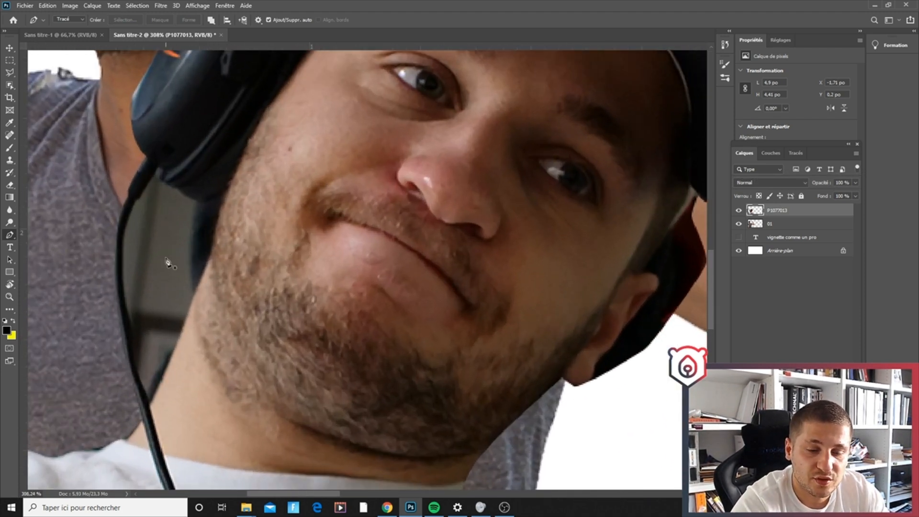
left_click(149, 402)
left_click(129, 323)
left_click(122, 272)
left_click(119, 242)
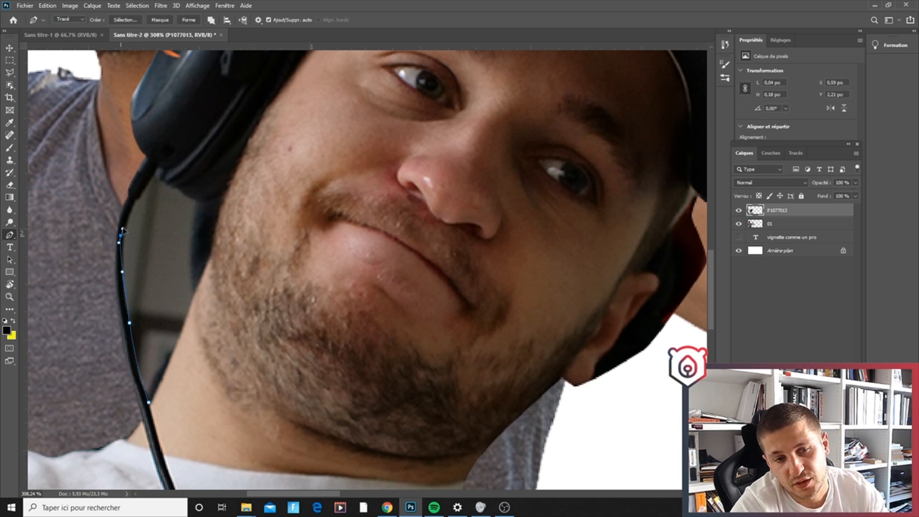
left_click(138, 199)
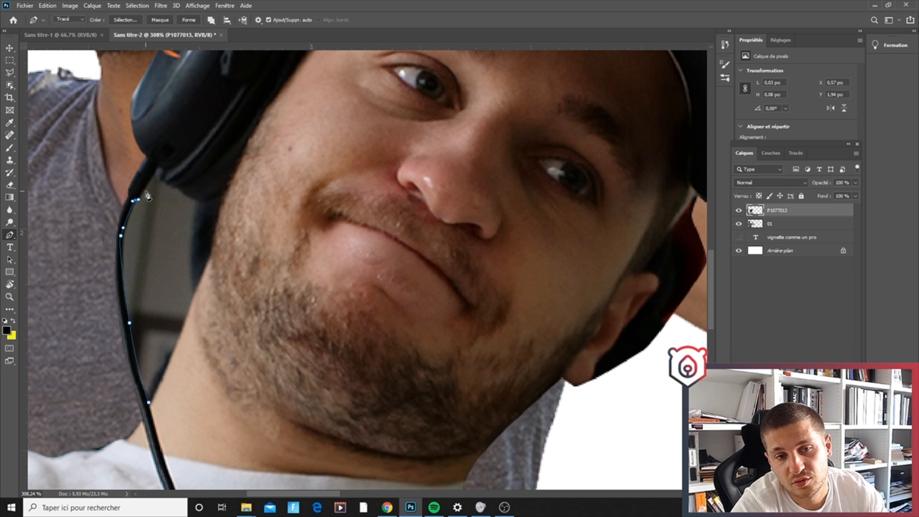
left_click(155, 175)
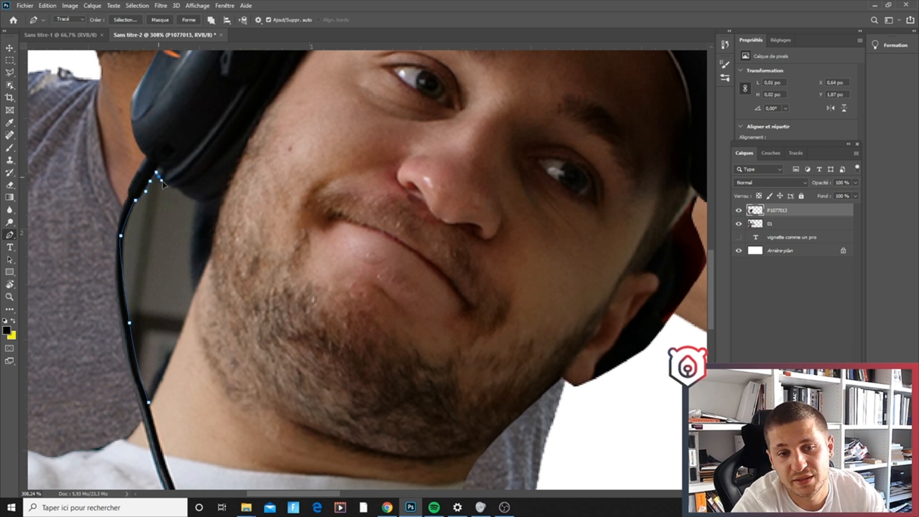
Step: Continue the path under the ear cup and down along the jaw and neck toward the cable
mouse_move(180, 194)
left_mouse_down()
mouse_move(204, 211)
mouse_move(224, 202)
mouse_move(214, 268)
left_mouse_up()
left_click(212, 239)
left_click(212, 251)
left_click(182, 326)
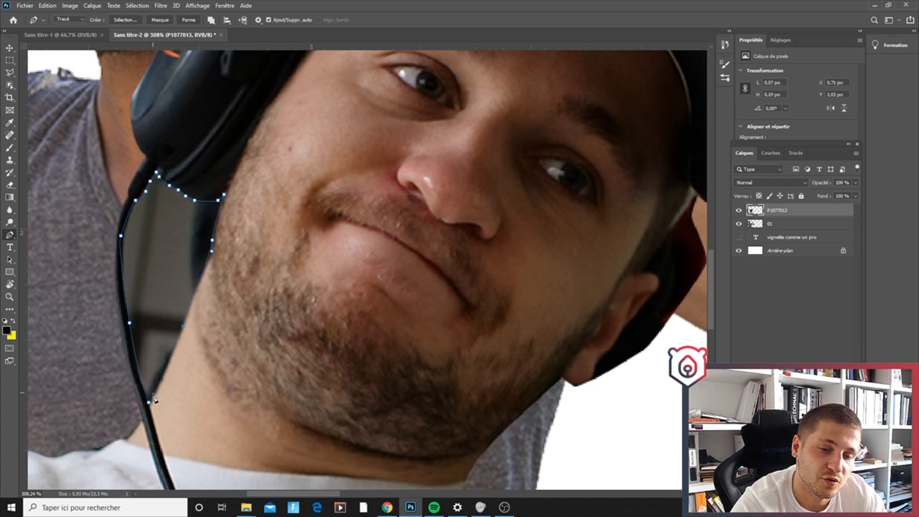
Step: Convert the path between cable and neck into a selection and delete the background inside it
scroll(175, 354, "down", 3)
right_click(214, 300)
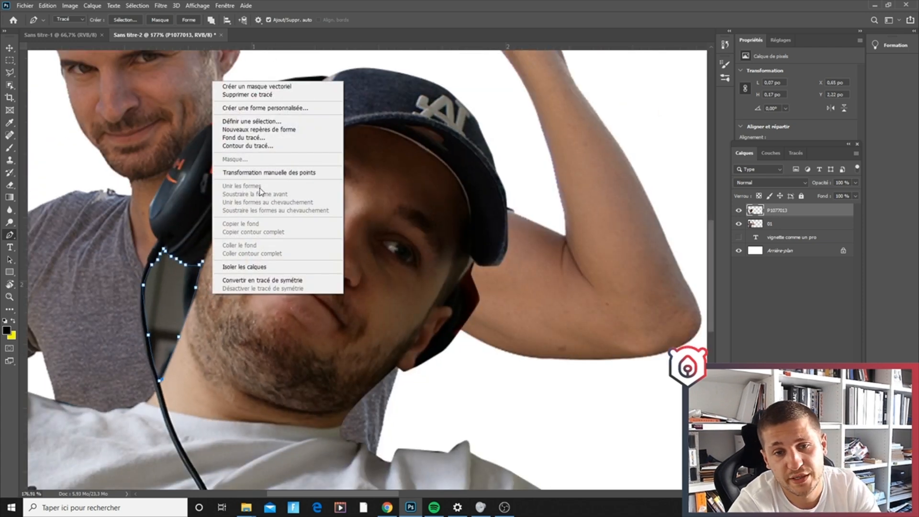
left_click(252, 120)
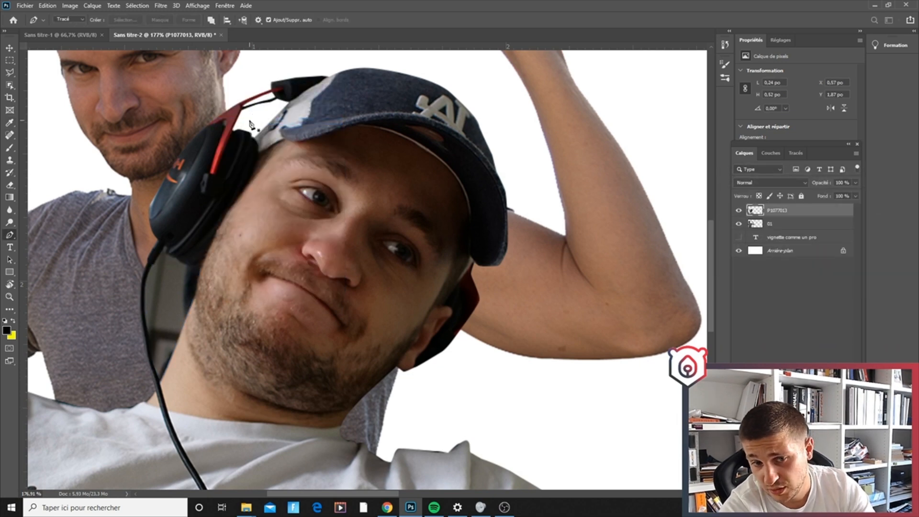
key("Return")
Step: Hide the white background layer and the 01 layer so that only the P1077013 cutout is displayed
scroll(303, 192, "down", 2)
scroll(304, 192, "down", 3)
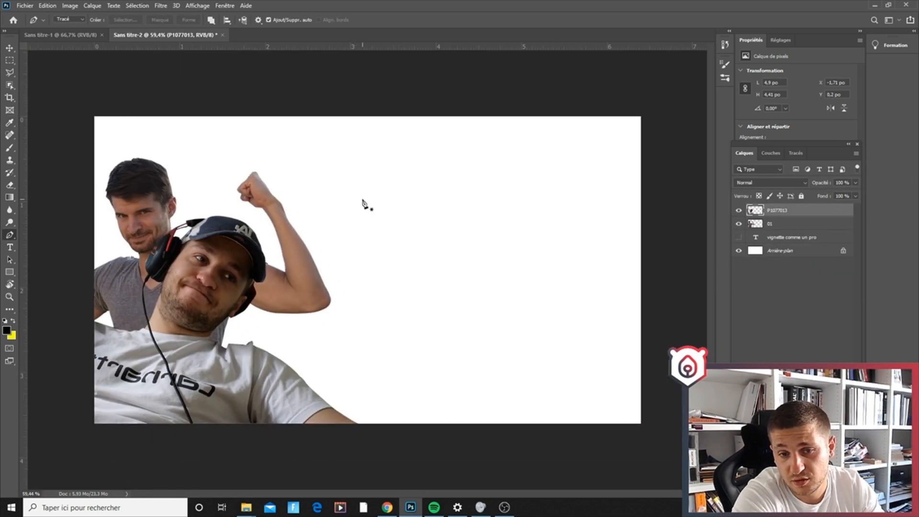
left_click(739, 250)
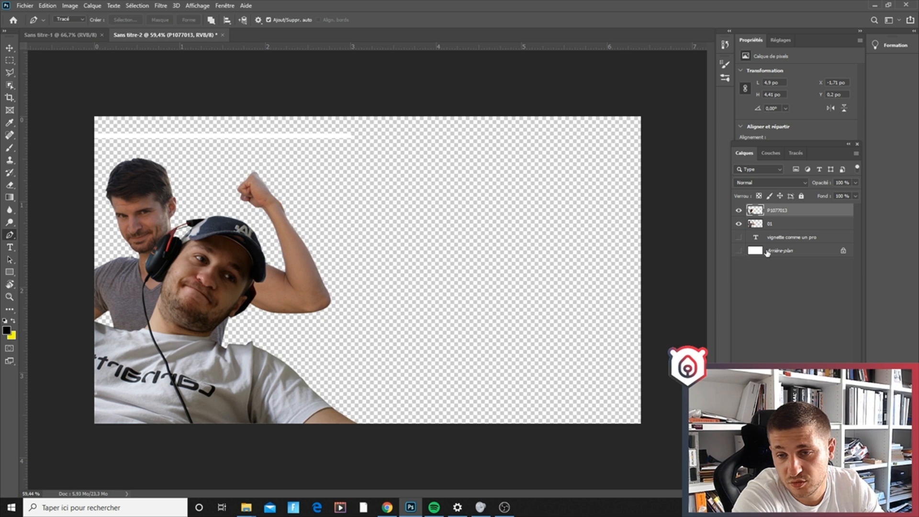
left_click(739, 223)
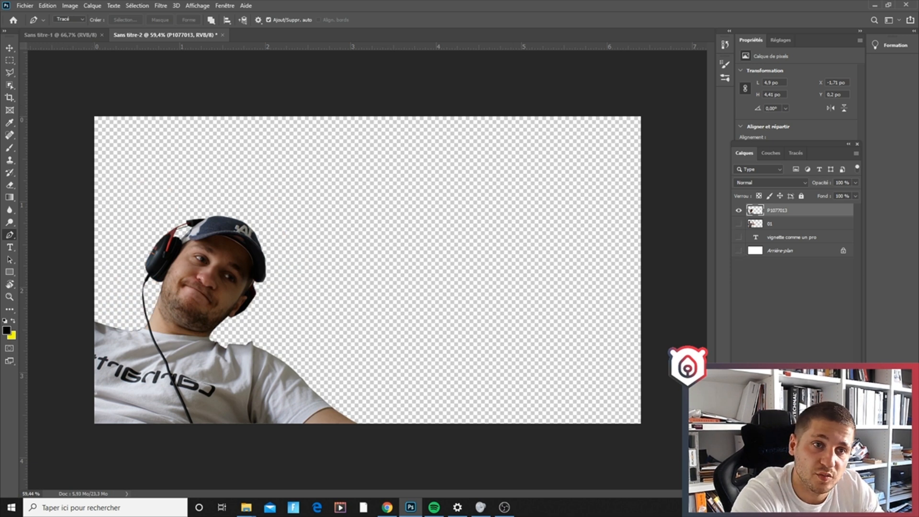
left_click(25, 5)
left_click(43, 123)
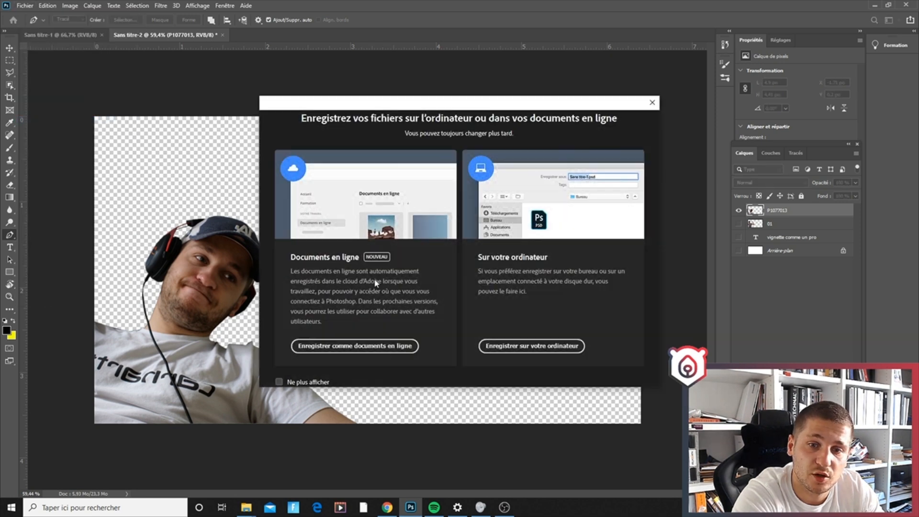
left_click(512, 348)
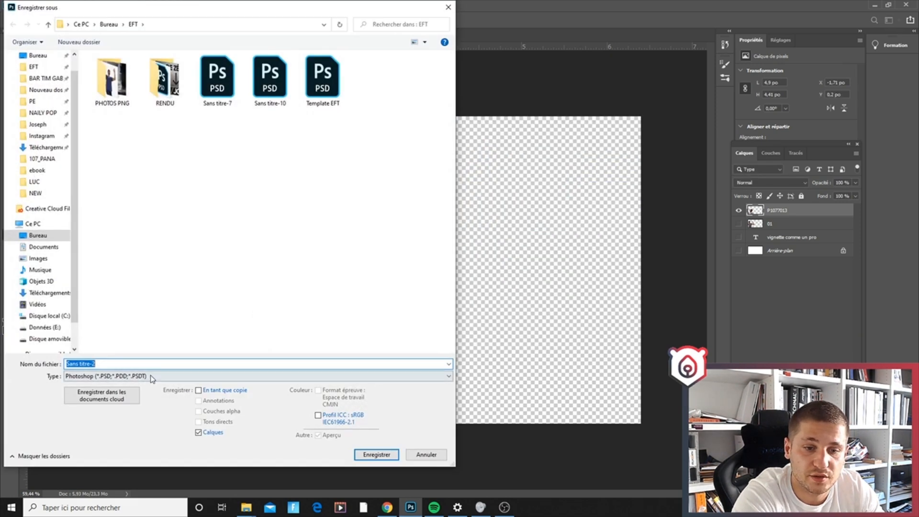
left_click(143, 376)
left_click(429, 467)
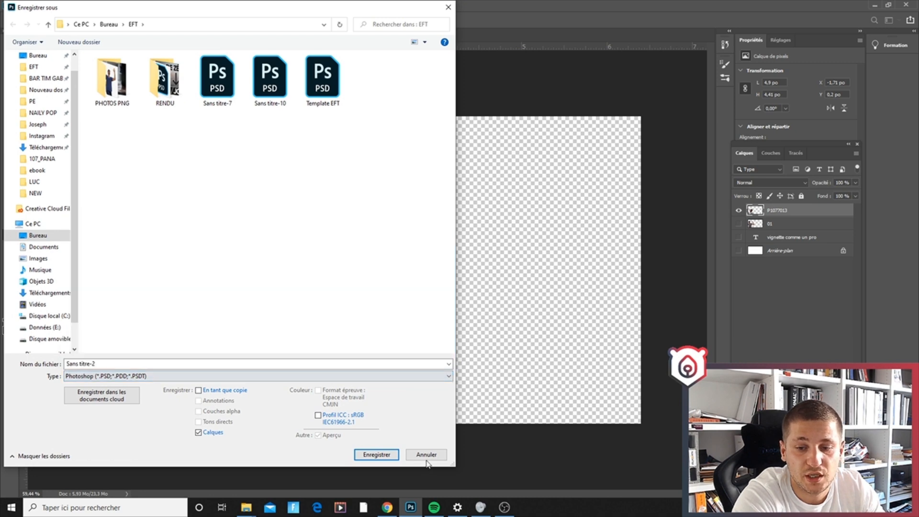
left_click(426, 454)
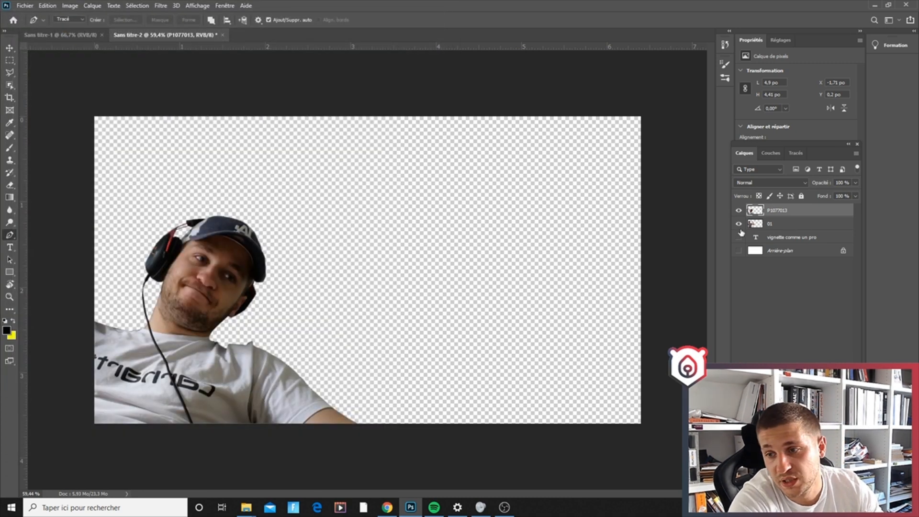
Step: On the 01 layer, select the leftover white strip near the canvas's upper edge with a rectangular marquee, delete it and deselect
left_click(756, 224)
left_click(10, 61)
left_click_drag(95, 117, 390, 143)
key("Delete")
left_click(345, 210)
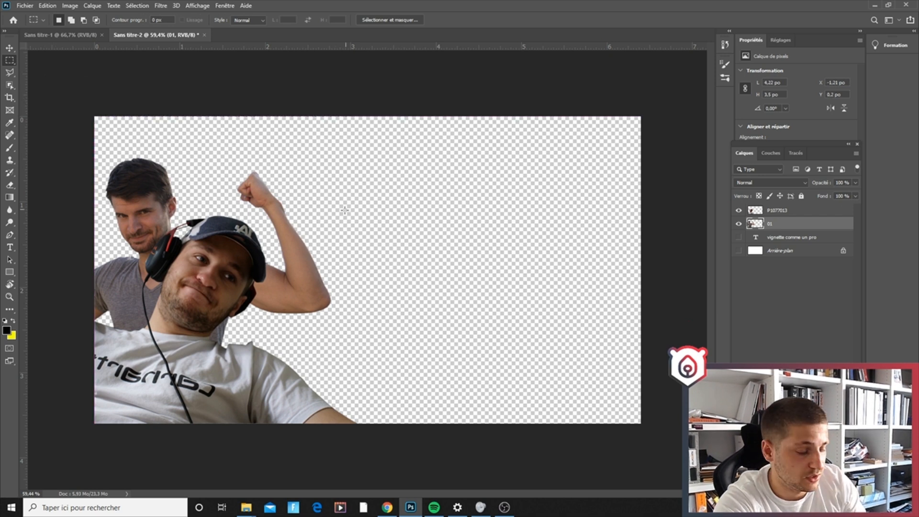
Step: Scale the P1077013 cutout down to about 4.1 × 3.69 in and place it lower in front of the other man
left_click(193, 369, "ctrl")
key("ctrl+t")
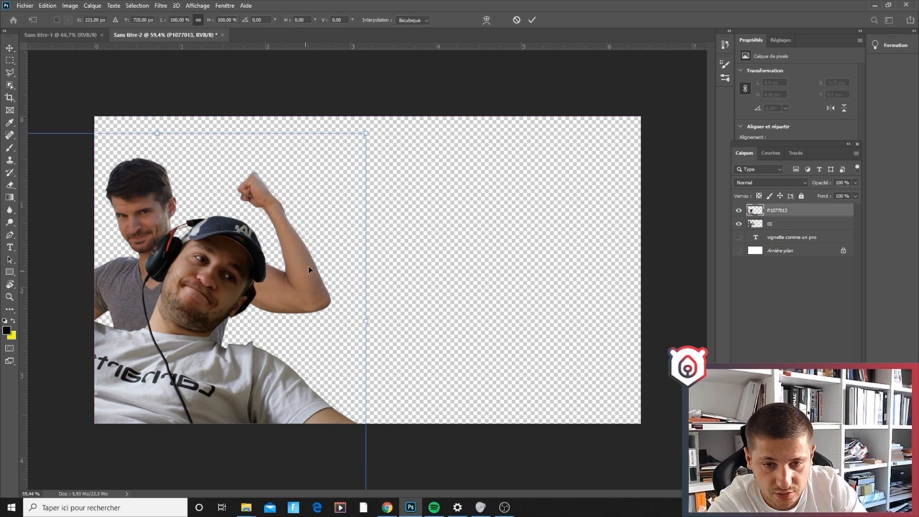
left_click_drag(364, 135, 335, 163)
left_click_drag(268, 185, 293, 231)
key("Return")
scroll(298, 228, "down", 2)
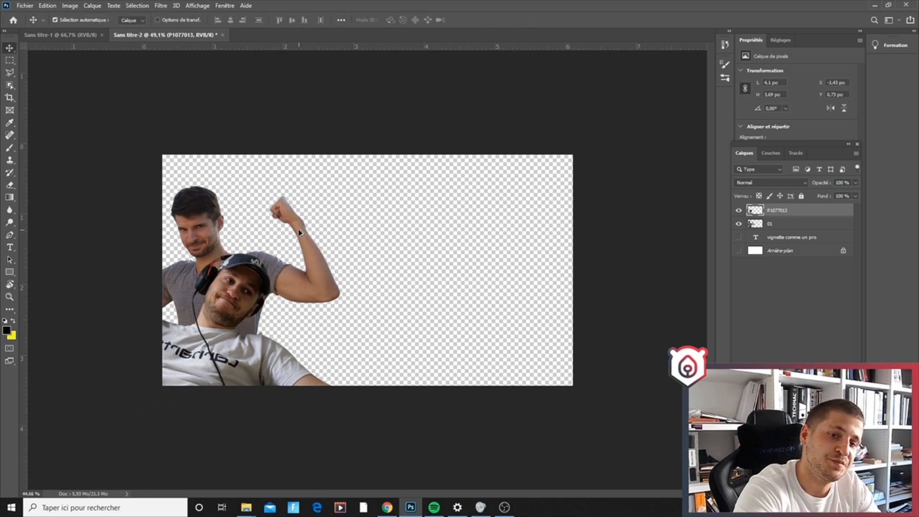
scroll(300, 330, "up", 2)
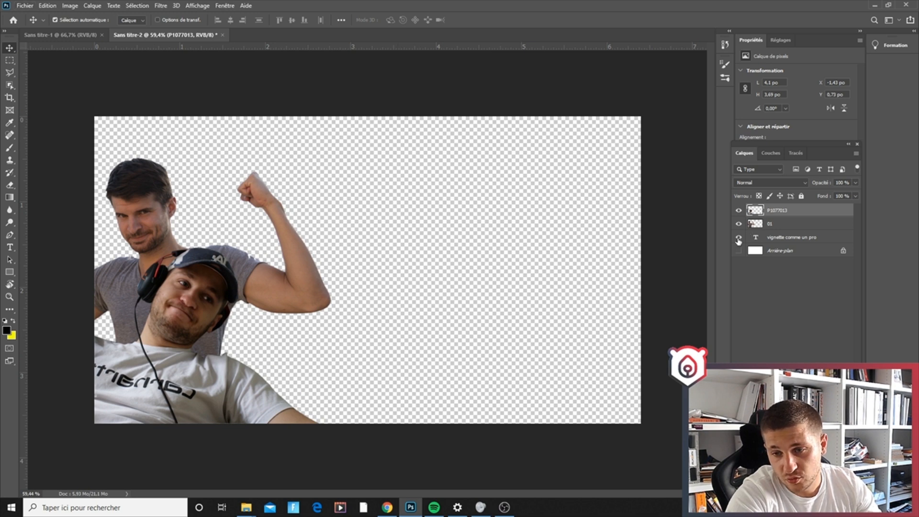
Step: Show the "vignette comme un pro" title layer and move the title slightly up and to the right
left_click(738, 237)
left_click(403, 213)
left_click_drag(370, 215, 393, 191)
Step: Break the title into three lines: VIGNETTE, COMME and UN PRO
double_click(397, 191)
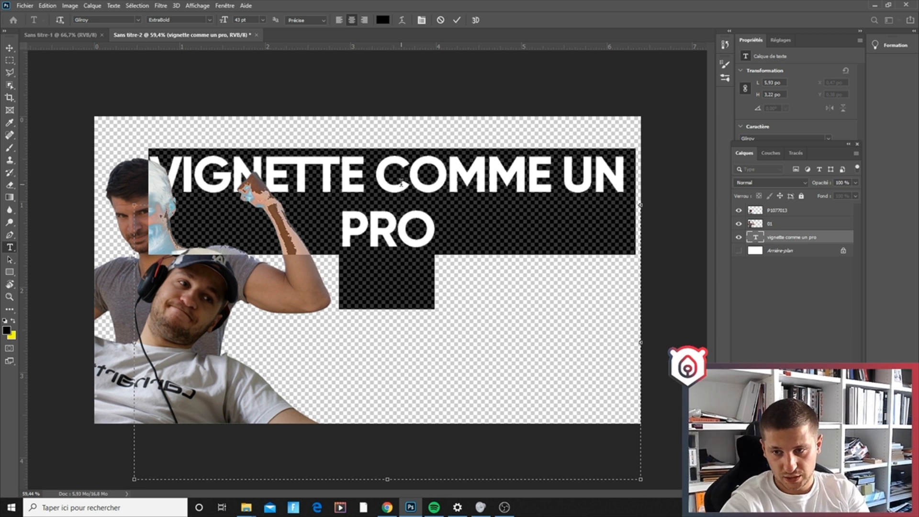
left_click(561, 175)
key("Return")
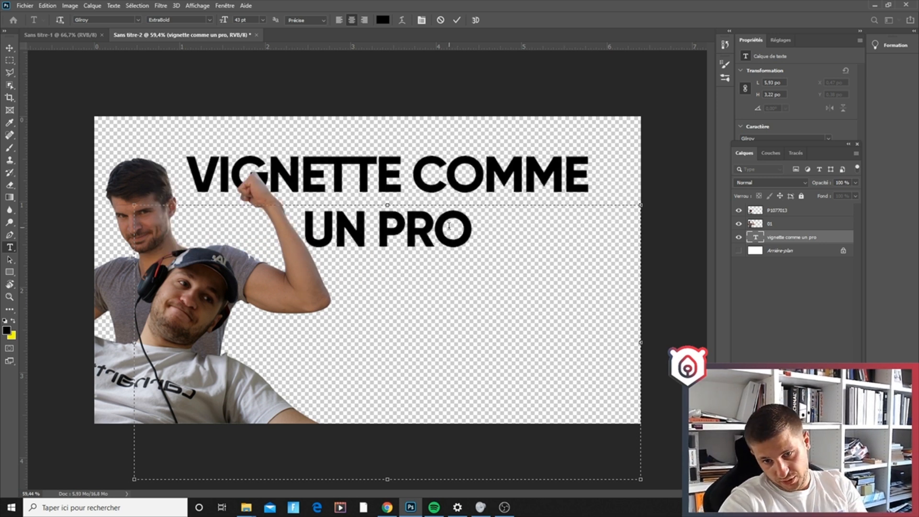
left_click(420, 190)
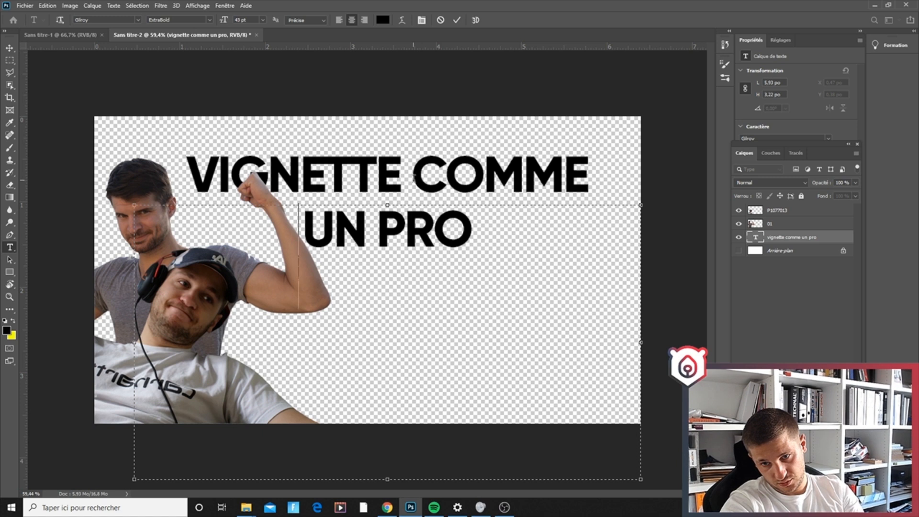
key("Return")
Step: Set the font size of the whole title to 72 pt
key("ctrl+a")
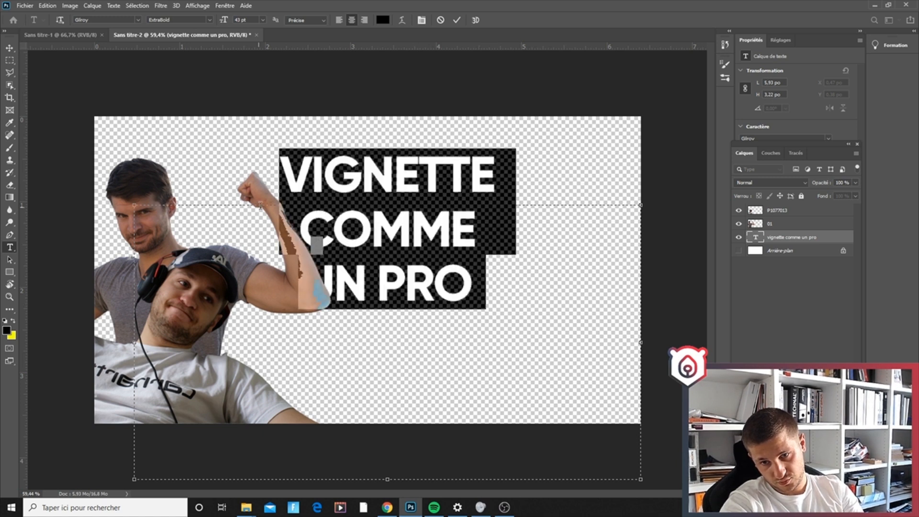
left_click_drag(225, 23, 240, 22)
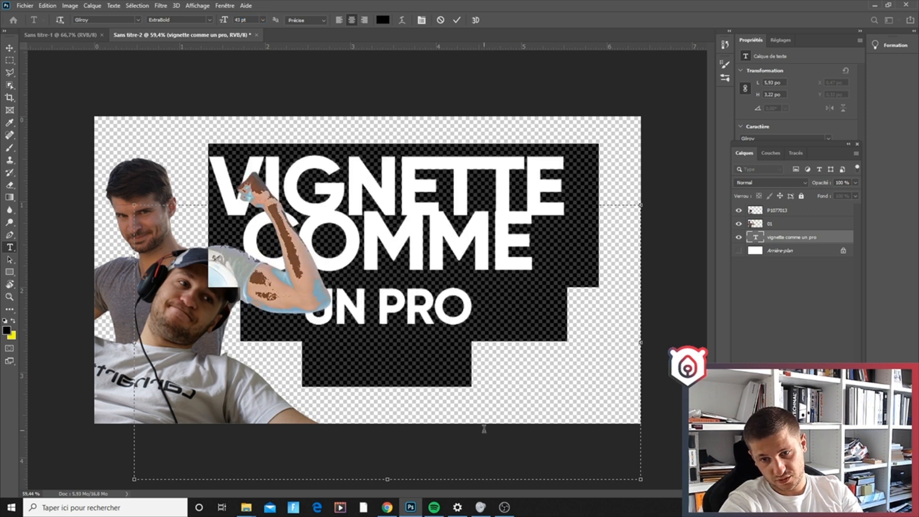
left_click(263, 20)
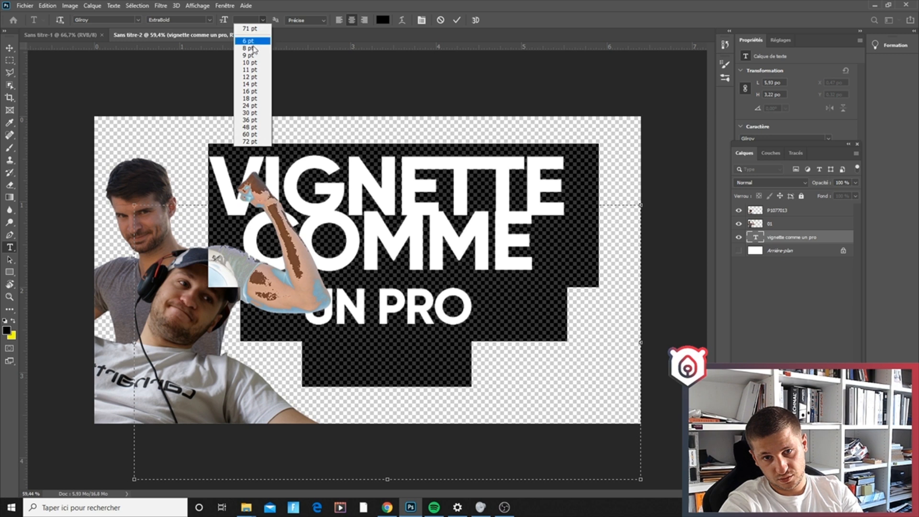
left_click(250, 143)
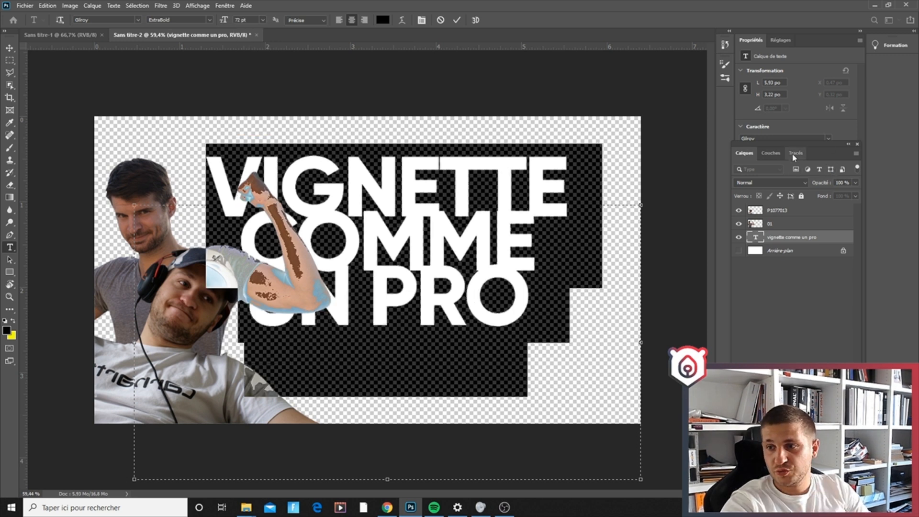
Step: Close the floating Layers panel and increase the title's leading to 59.88 pt, keeping the text in All Caps
left_click_drag(794, 160, 741, 181)
key("F7")
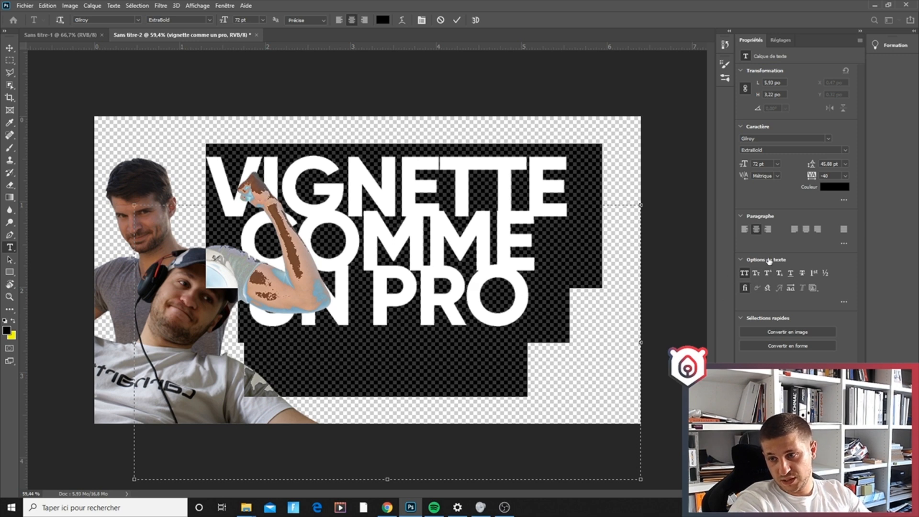
left_click(746, 273)
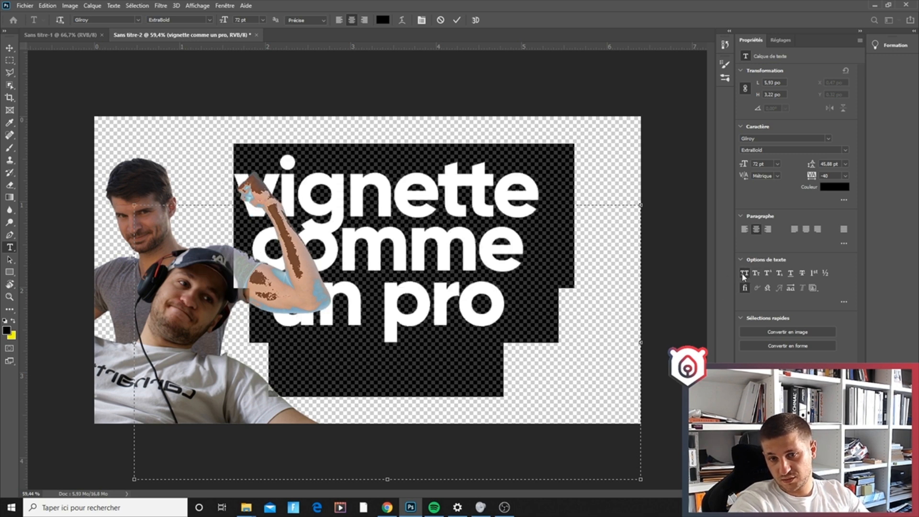
left_click(744, 276)
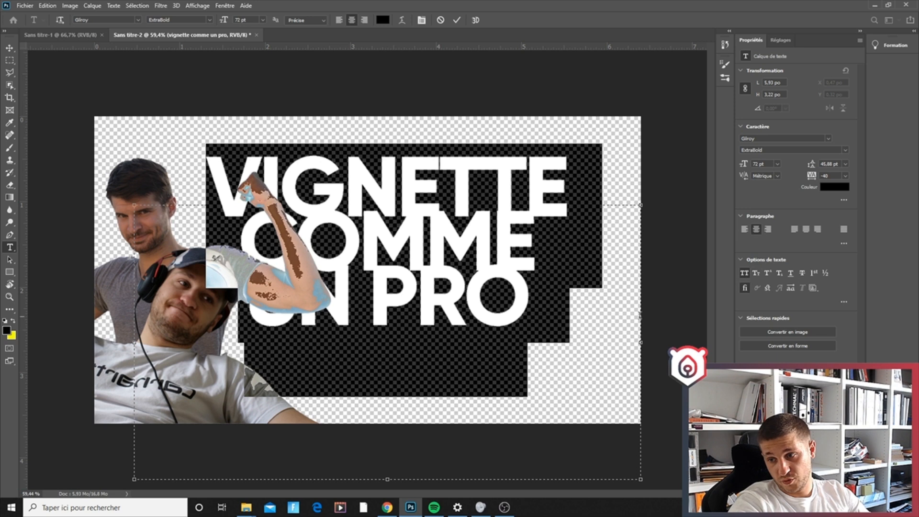
left_click_drag(812, 166, 820, 168)
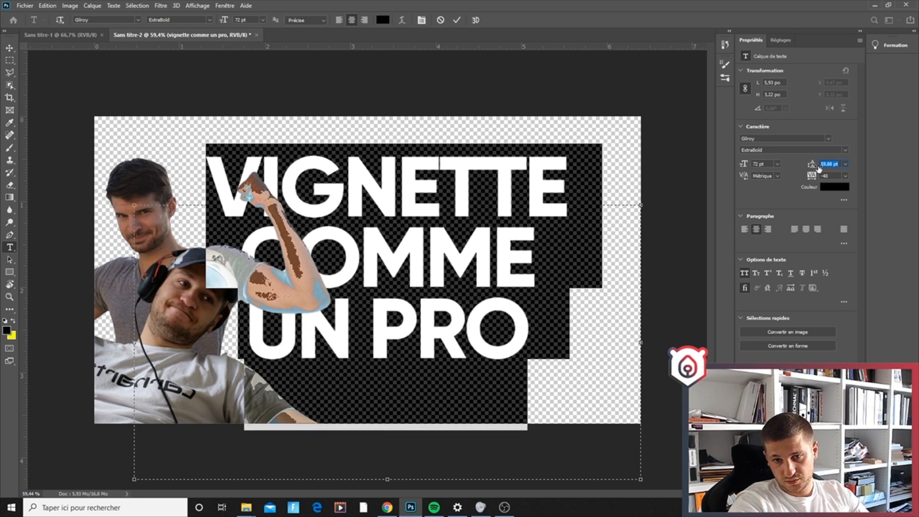
Step: Move the three-line title to the lower-right area of the canvas, beside the two men
left_click(10, 48)
left_click_drag(443, 246, 495, 241)
double_click(495, 241)
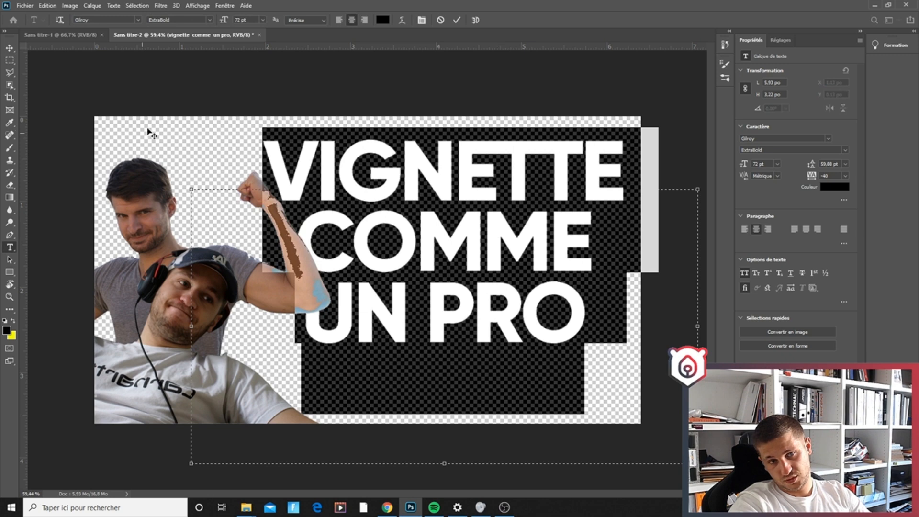
left_click(10, 48)
left_click_drag(444, 327, 450, 396)
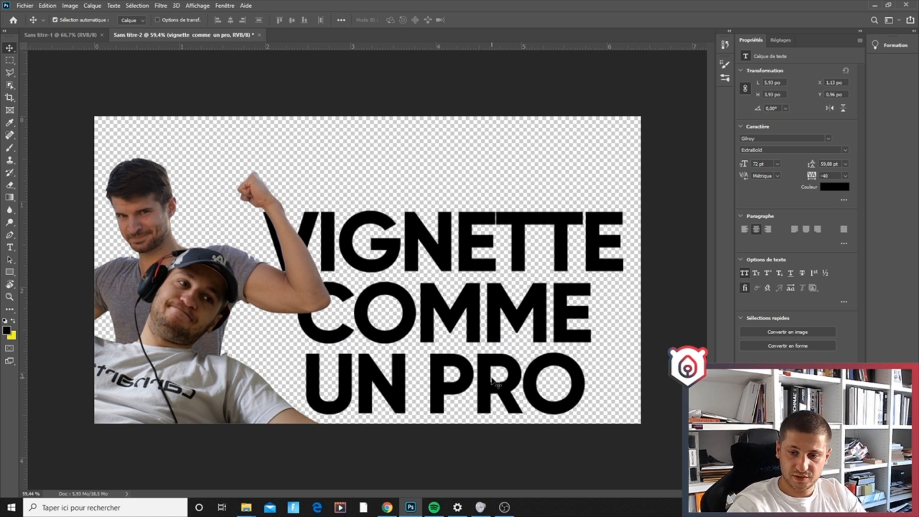
left_click_drag(481, 384, 485, 387)
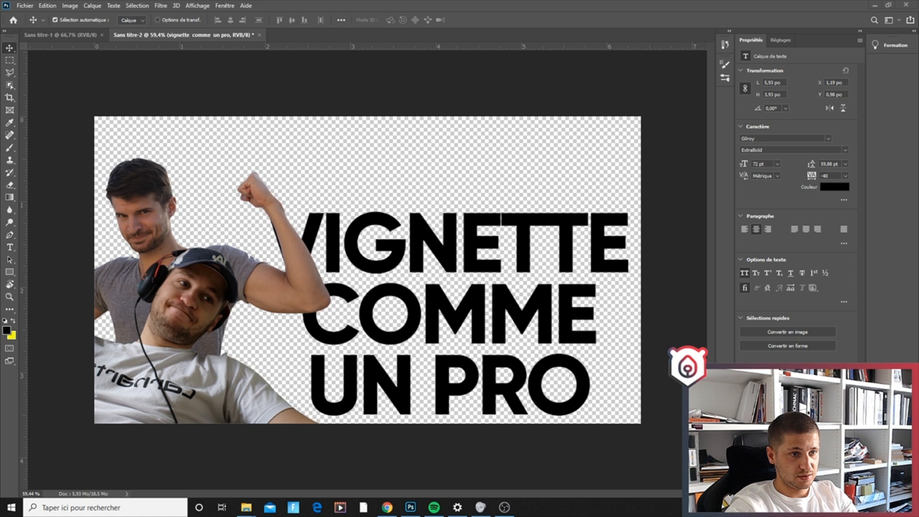
Step: Position the brushed-metal image over the title so it covers all three lines, and commit its placement
left_click_drag(494, 303, 551, 310)
key("Return")
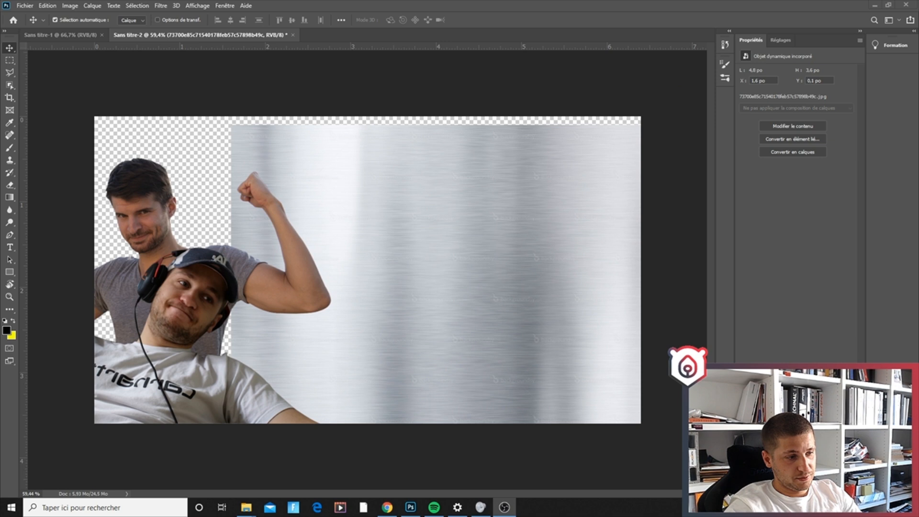
Step: Switch to a workspace that shows the layers list, and rasterize the brushed-metal image layer
left_click(224, 6)
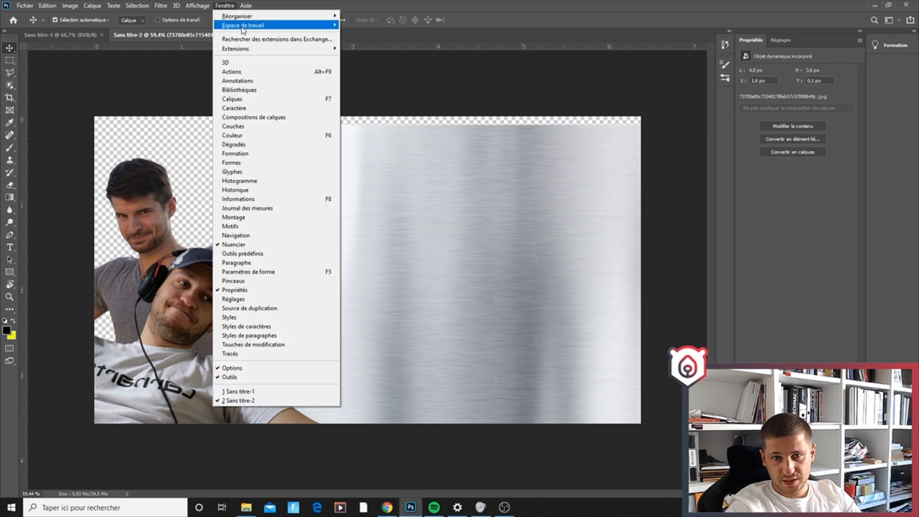
mouse_move(243, 26)
left_click(369, 61)
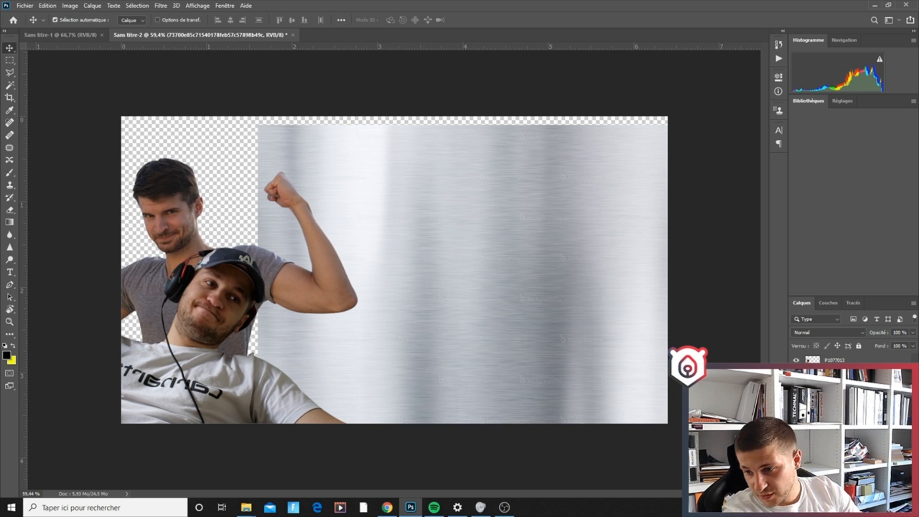
right_click(859, 359)
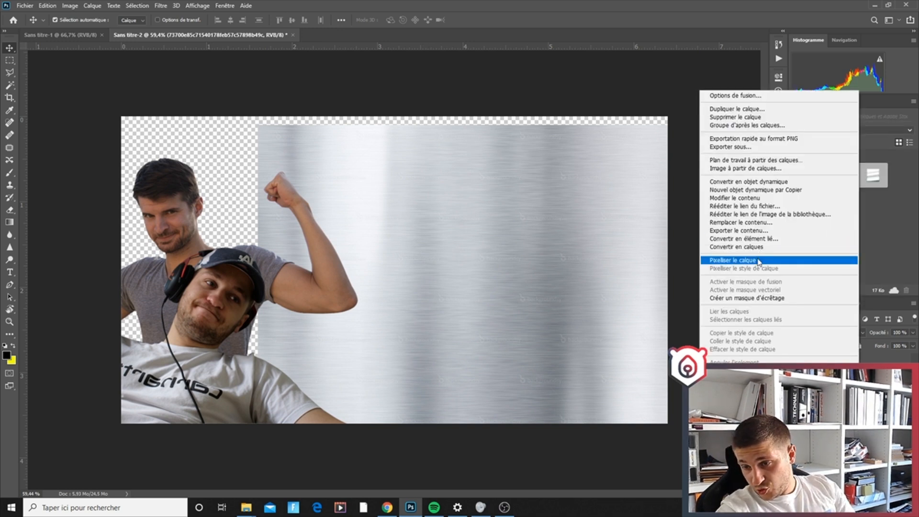
left_click(758, 261)
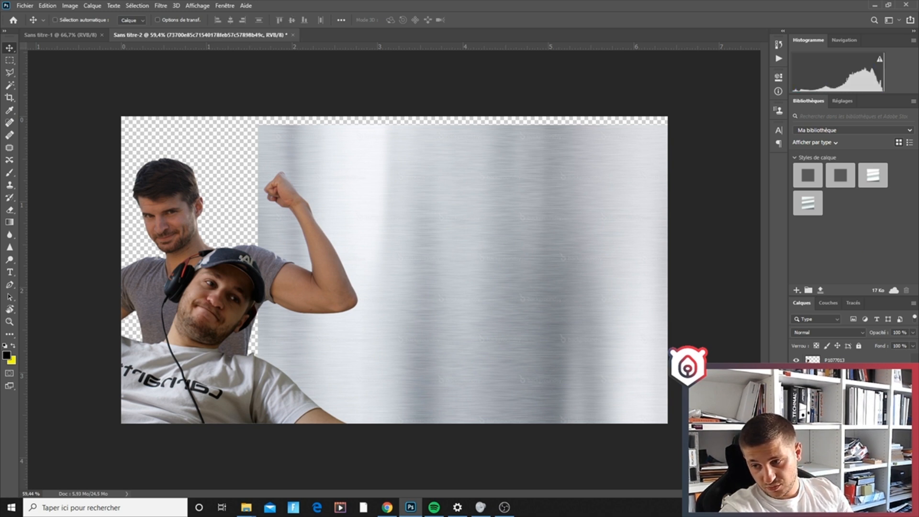
Step: Cut the brushed-metal layer to the title's letter shapes by deleting everything outside them, and clear the selection
left_click(812, 376, "ctrl")
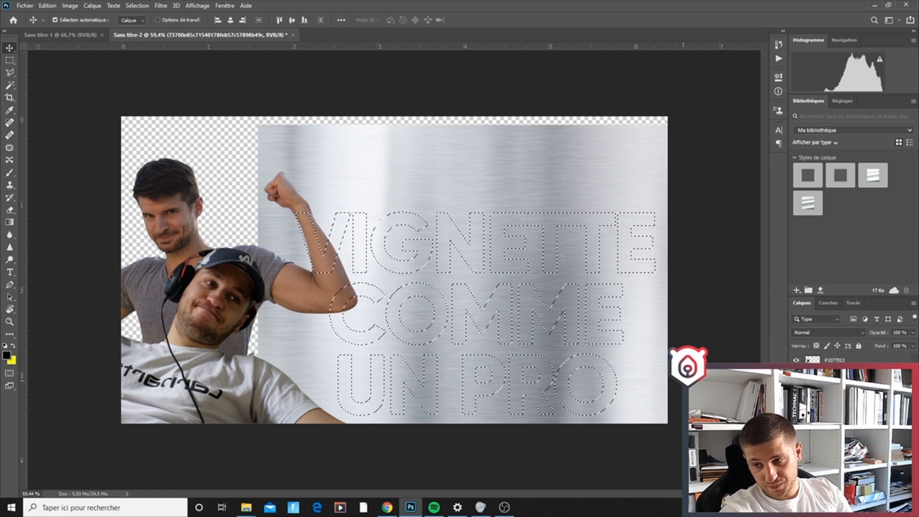
left_click(10, 60)
right_click(346, 190)
left_click(378, 199)
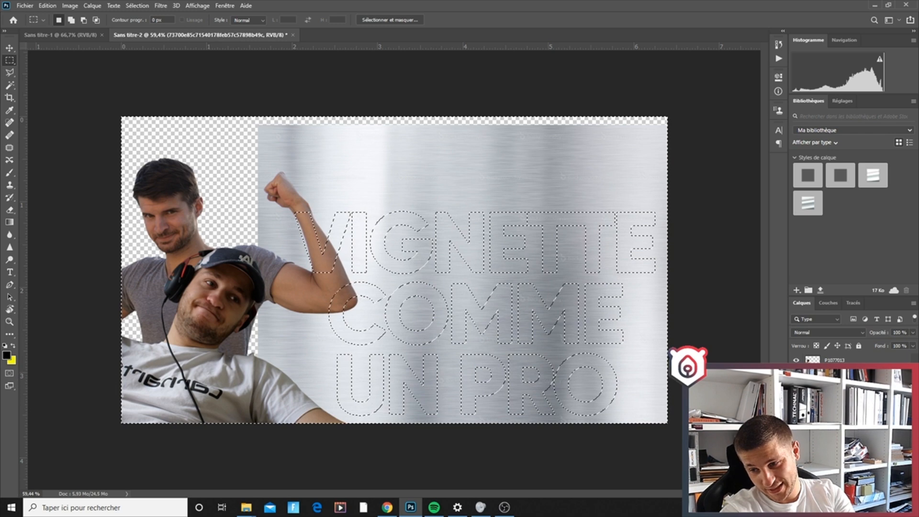
key("Delete")
key("ctrl+d")
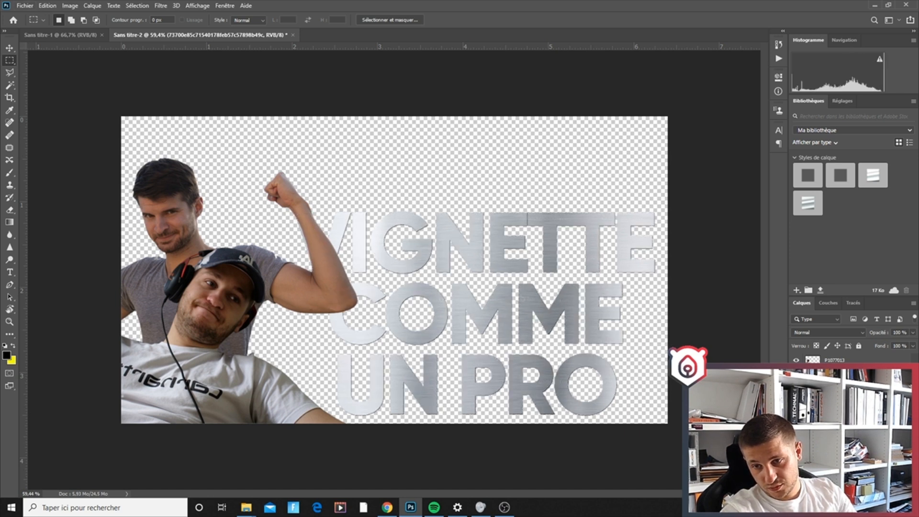
Step: Open the layer style settings of the metal lettering and place the dialog where the title can be previewed
key("space")
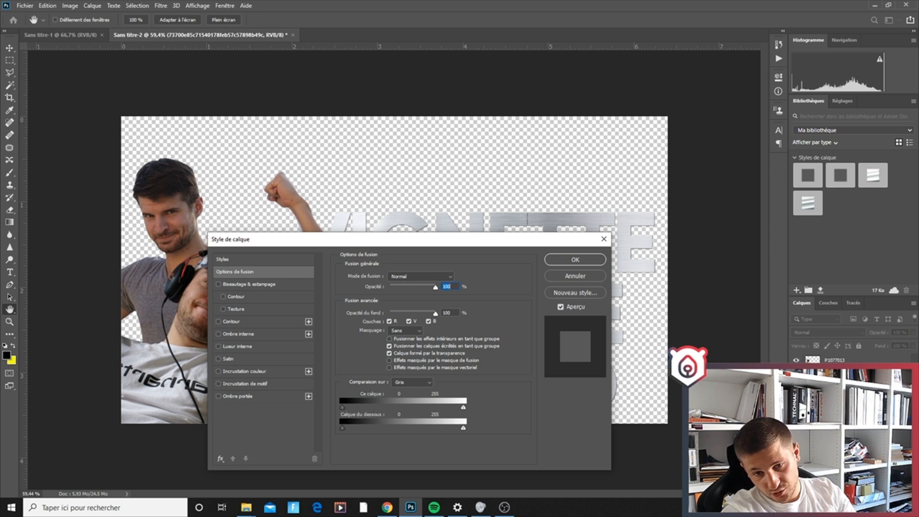
left_click_drag(267, 243, 634, 57)
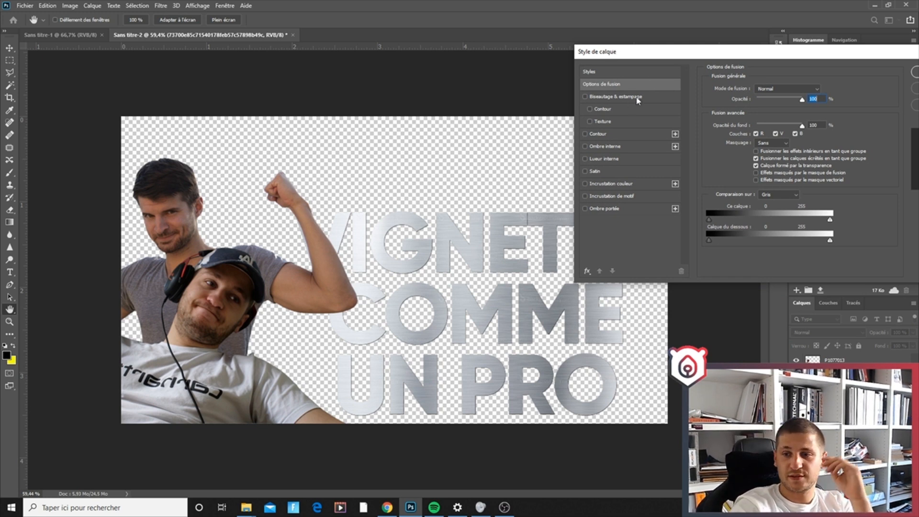
Step: Try several preset styles from the Styles_Tutsps set on the metal lettering, and clear them with the empty basic style
left_click(598, 73)
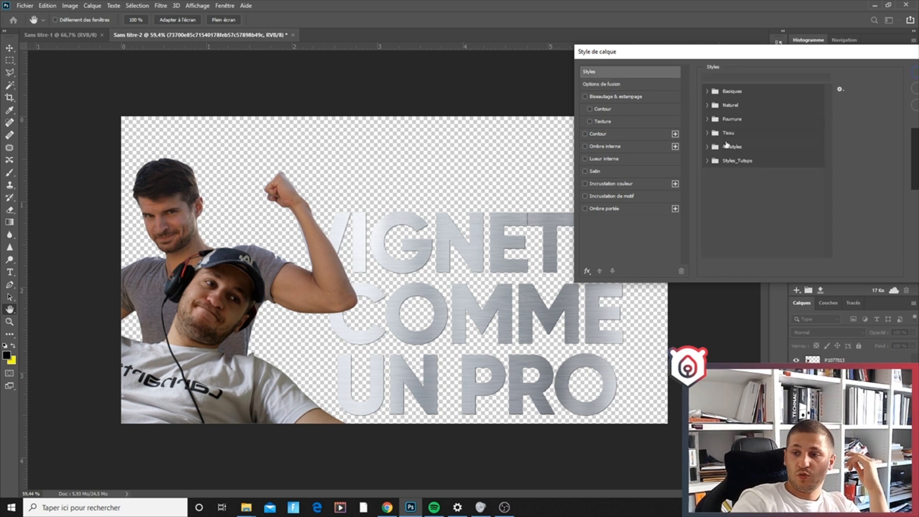
left_click(707, 160)
left_click(734, 177)
left_click(734, 190)
left_click(735, 205)
scroll(735, 211, "down", 1)
left_click(735, 221)
scroll(742, 225, "down", 1)
left_click(750, 228)
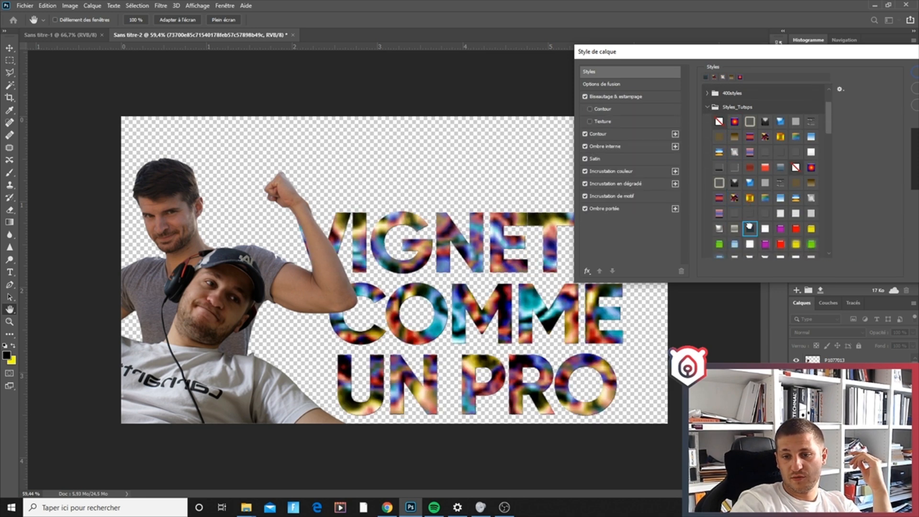
left_click(780, 229)
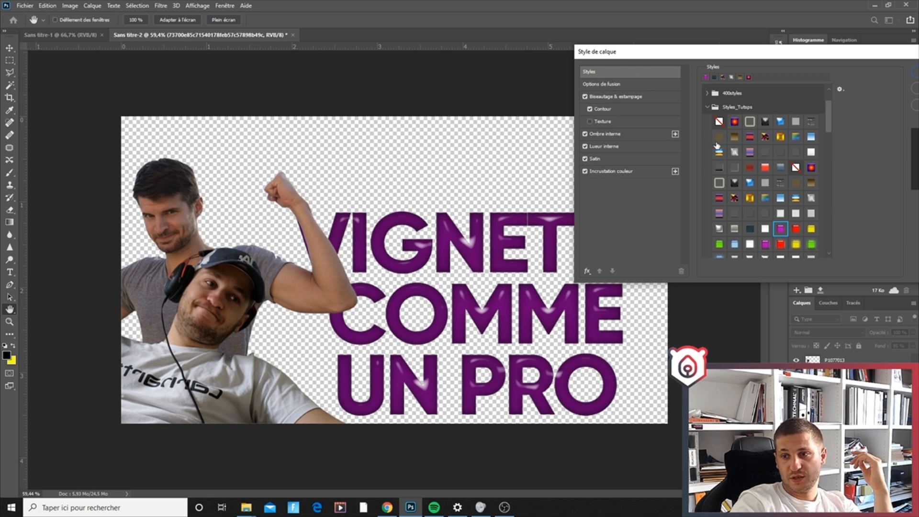
scroll(704, 102, "up", 2)
left_click(708, 92)
left_click(718, 105)
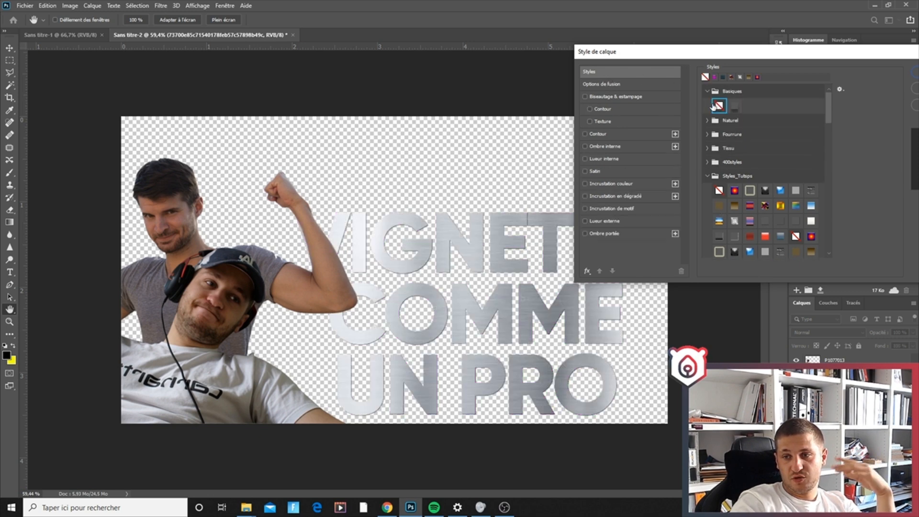
Step: Enable Bevel & Emboss on the metal lettering and choose its bevel style
left_click(600, 100)
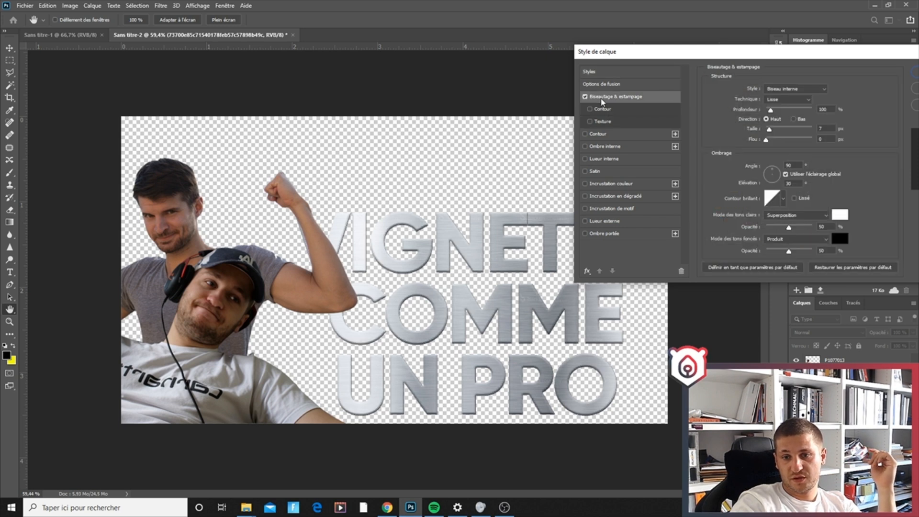
left_click(778, 89)
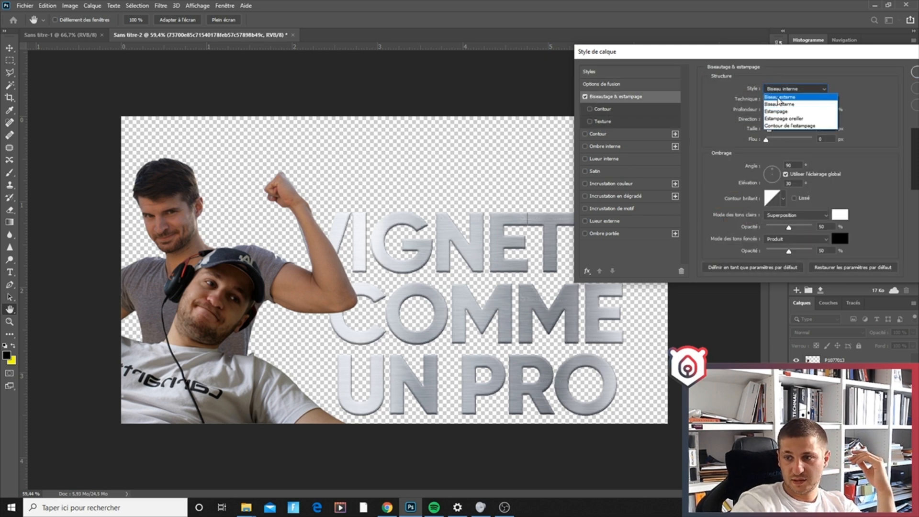
left_click(779, 102)
Step: Add a white 9 px stroke positioned outside the metal lettering
left_click(598, 135)
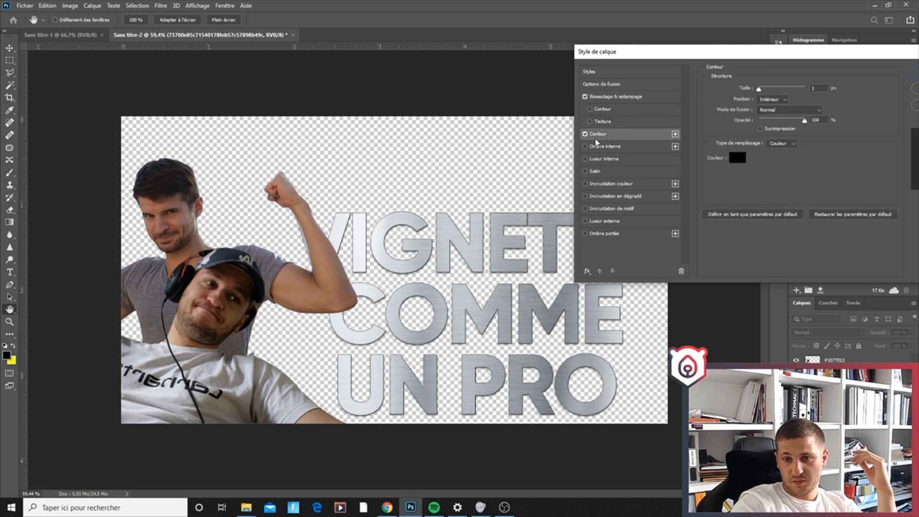
left_click_drag(761, 90, 763, 89)
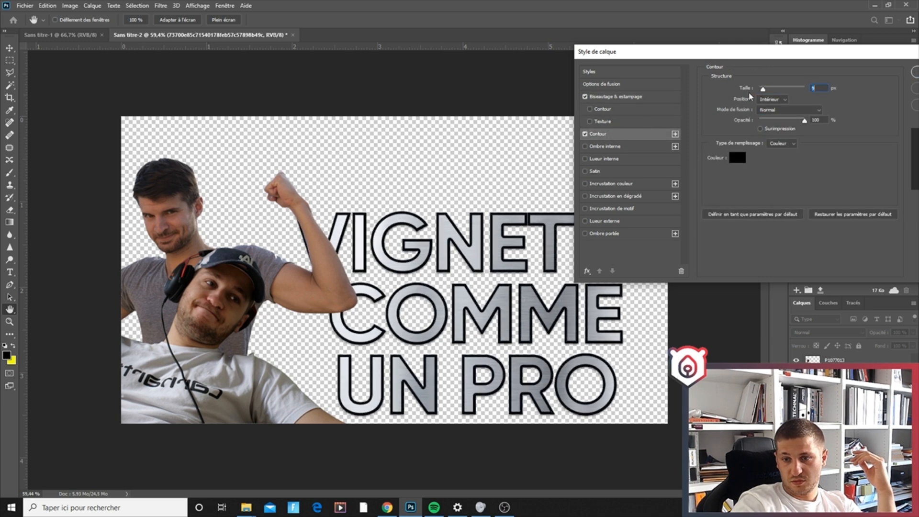
left_click(772, 99)
left_click(768, 100)
left_click(737, 158)
left_click(600, 164)
key("Return")
Step: Add a black drop shadow to the lettering with 100% opacity, 59% spread and 24 px size, and apply the style
left_click(602, 235)
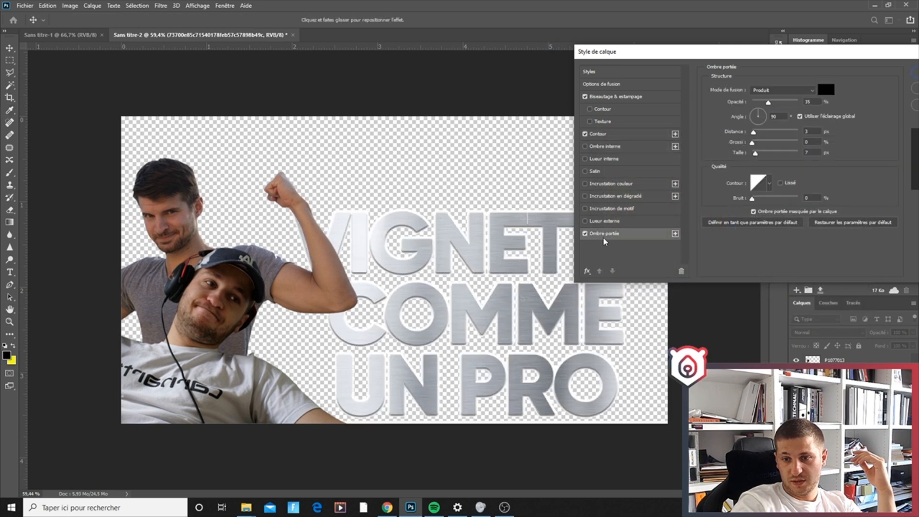
left_click_drag(767, 154, 760, 143)
left_click_drag(768, 101, 799, 101)
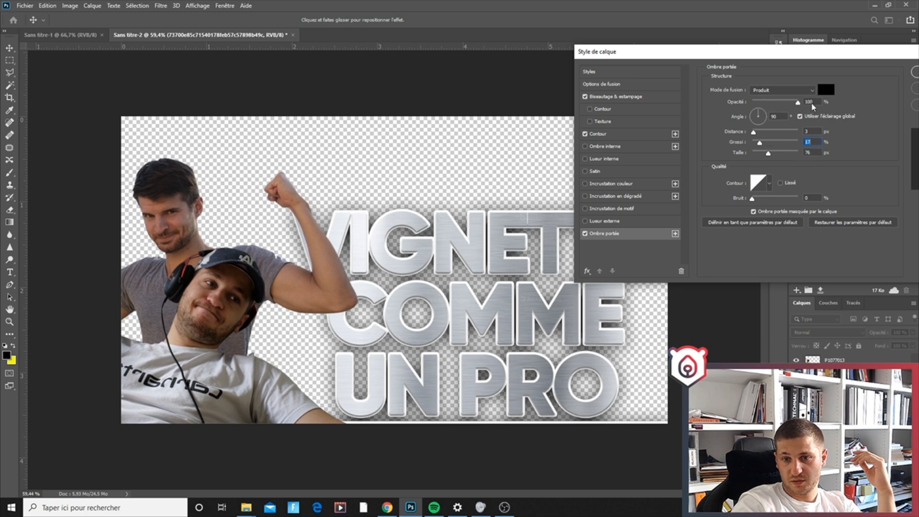
left_click_drag(760, 143, 780, 145)
left_click_drag(766, 51, 680, 51)
left_click(848, 61)
key("m")
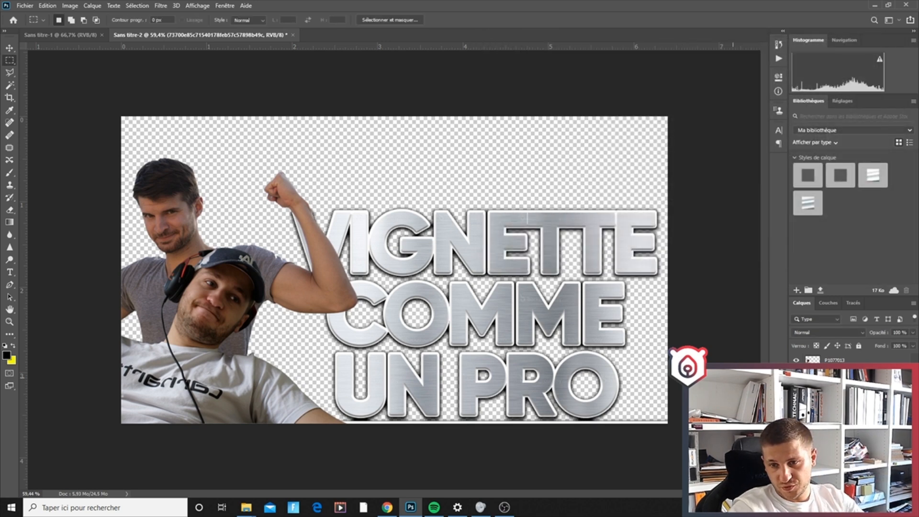
Step: Nudge the metal lettering slightly upward, and smooth its brushed texture with a Surface Blur
scroll(395, 272, "up", 2)
key("v")
left_click_drag(591, 329, 591, 322)
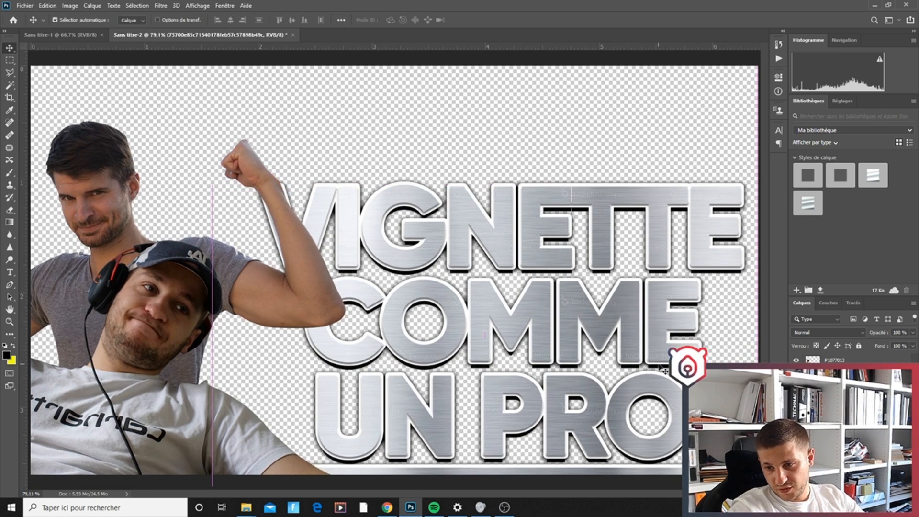
left_click(55, 20)
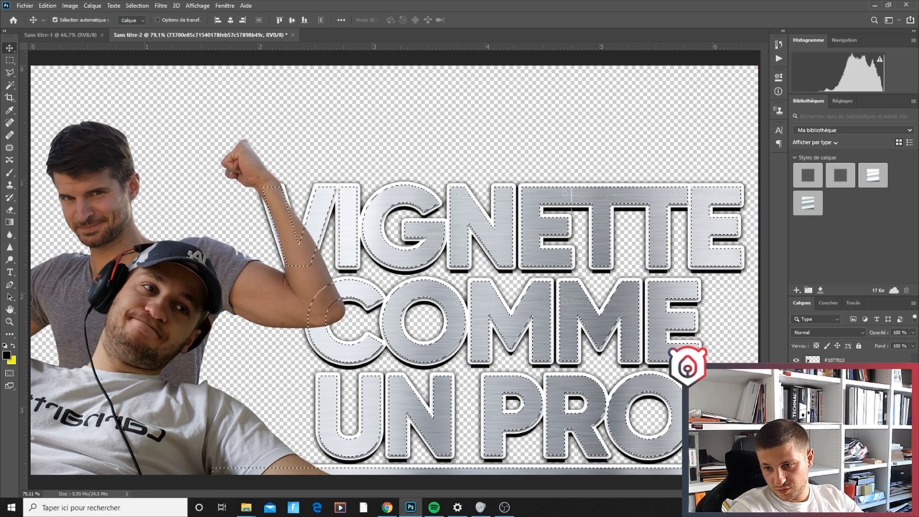
left_click(162, 6)
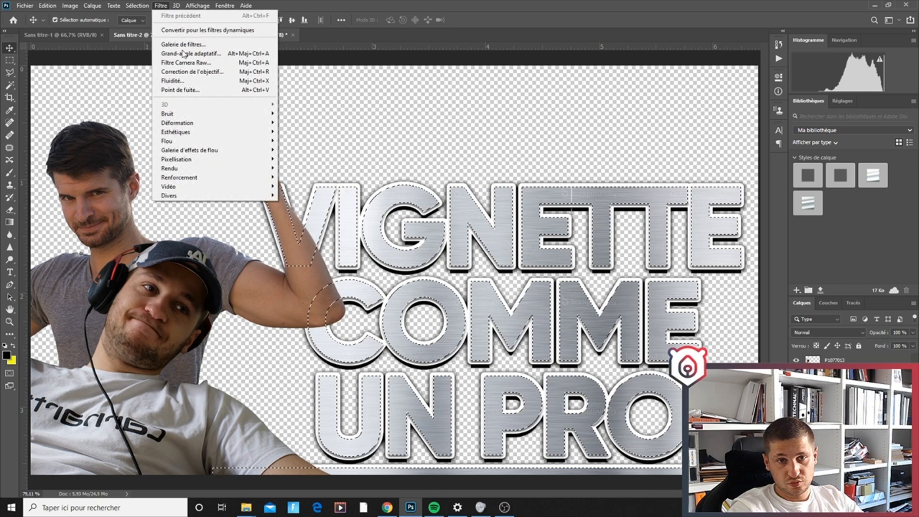
mouse_move(225, 144)
left_click(312, 169)
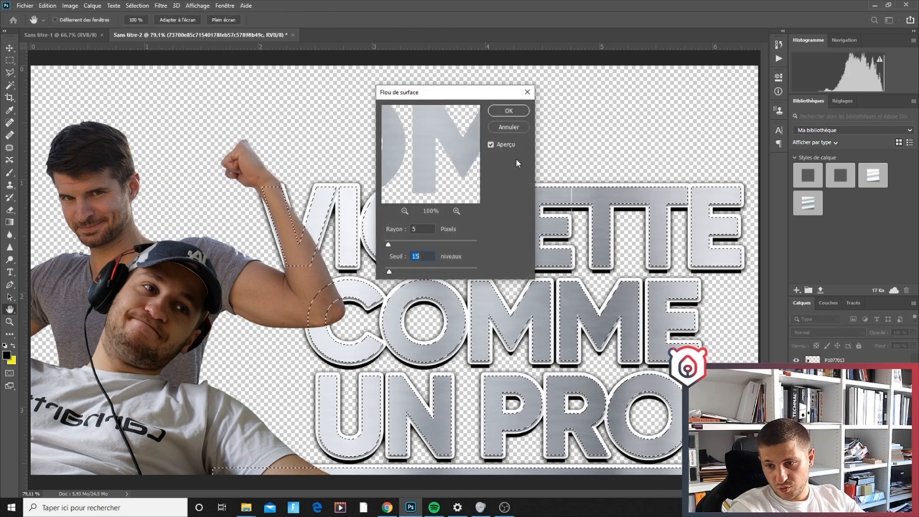
left_click_drag(400, 245, 410, 271)
left_click(510, 128)
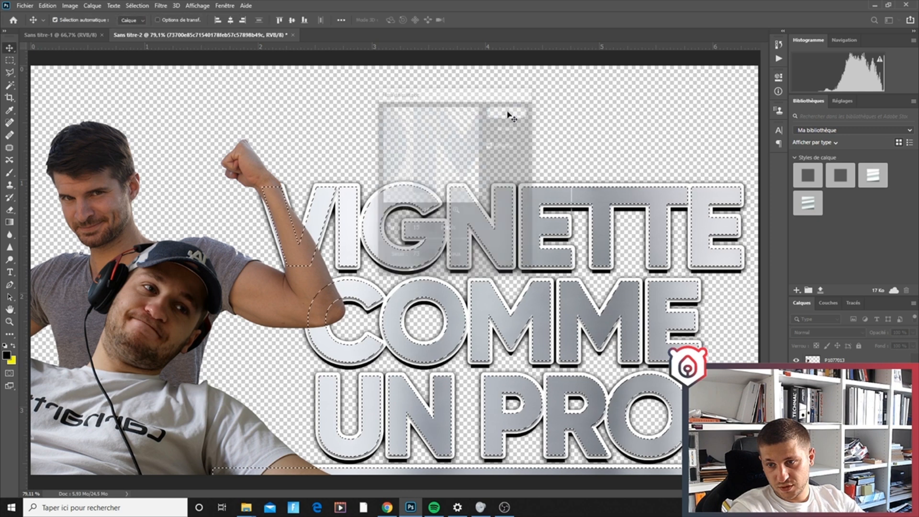
Step: Delete the leftover metal strip beneath the lettering, and align the metal lettering over the black title
key("ctrl+minus")
key("ctrl+minus")
scroll(518, 144, "down", 2)
scroll(508, 240, "up", 2)
scroll(499, 365, "down", 2)
scroll(494, 382, "up", 3)
scroll(495, 382, "up", 2)
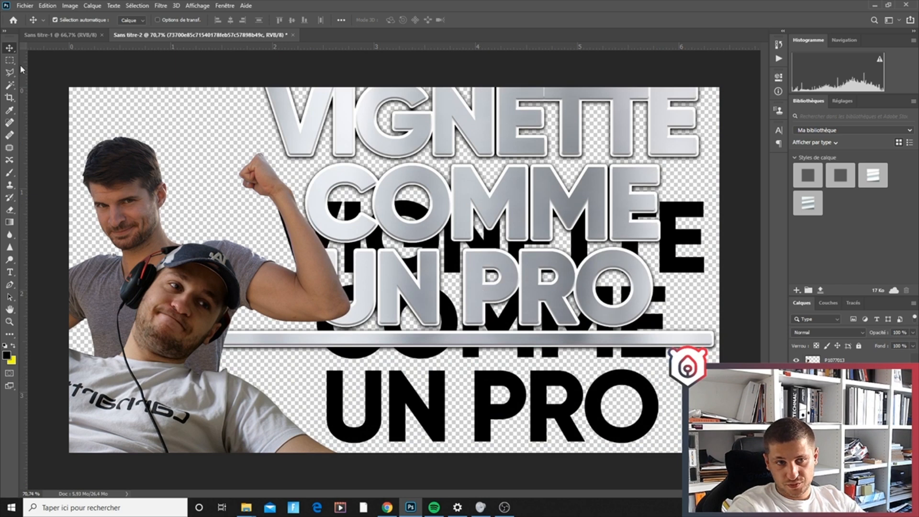
key("m")
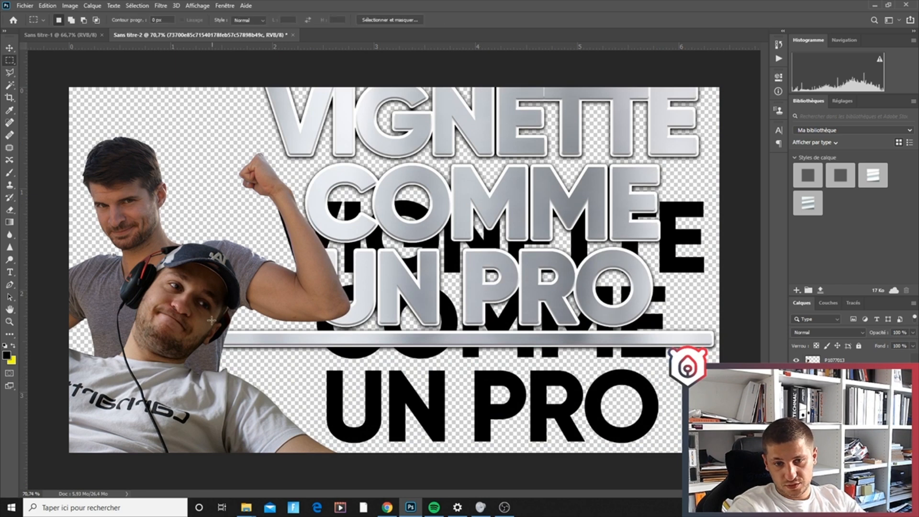
left_click_drag(169, 328, 719, 416)
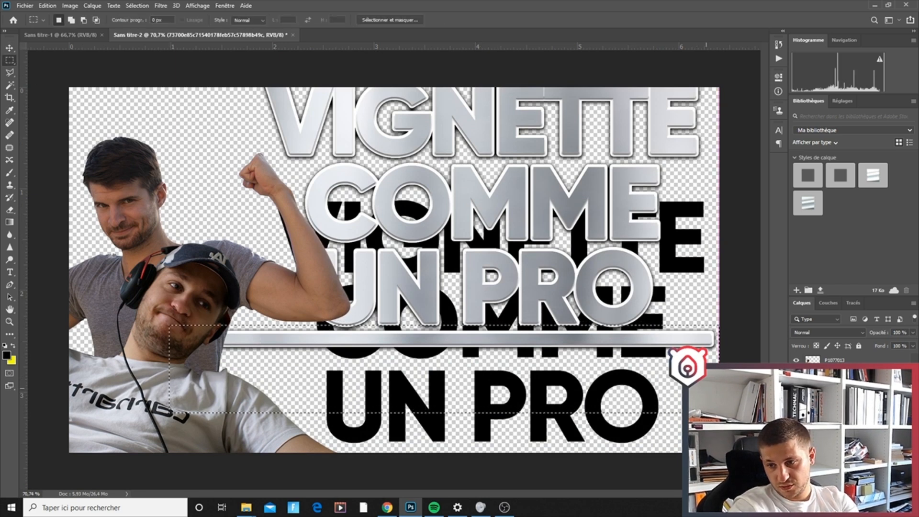
key("Delete")
key("ctrl+d")
key("v")
left_click_drag(602, 323, 611, 437)
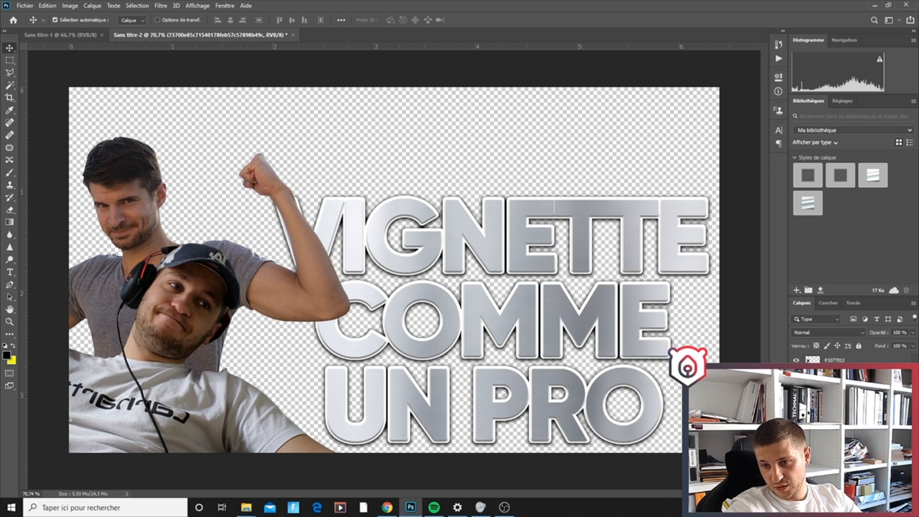
Step: Set the lettering's drop shadow spread to 43% while keeping its opacity at 100%, and apply the style
left_click(520, 225)
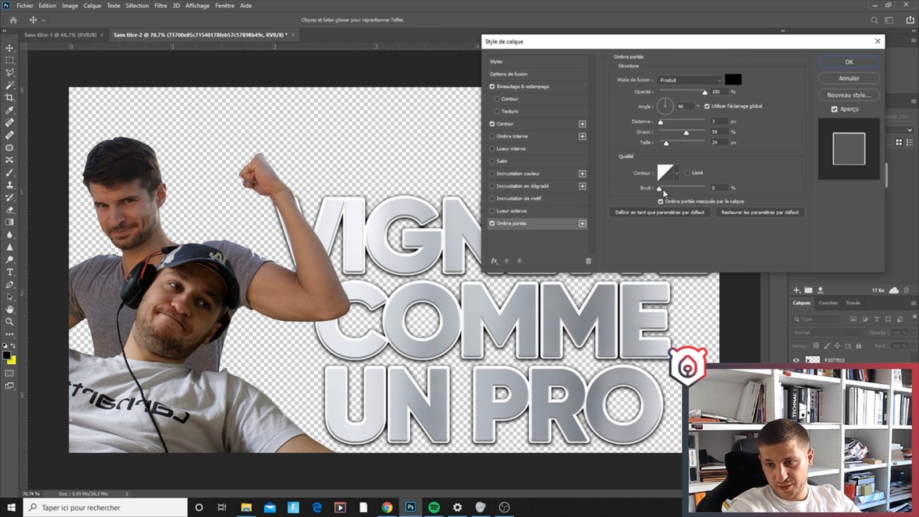
left_click_drag(707, 93, 703, 93)
left_click_drag(686, 133, 681, 133)
left_click_drag(702, 92, 706, 93)
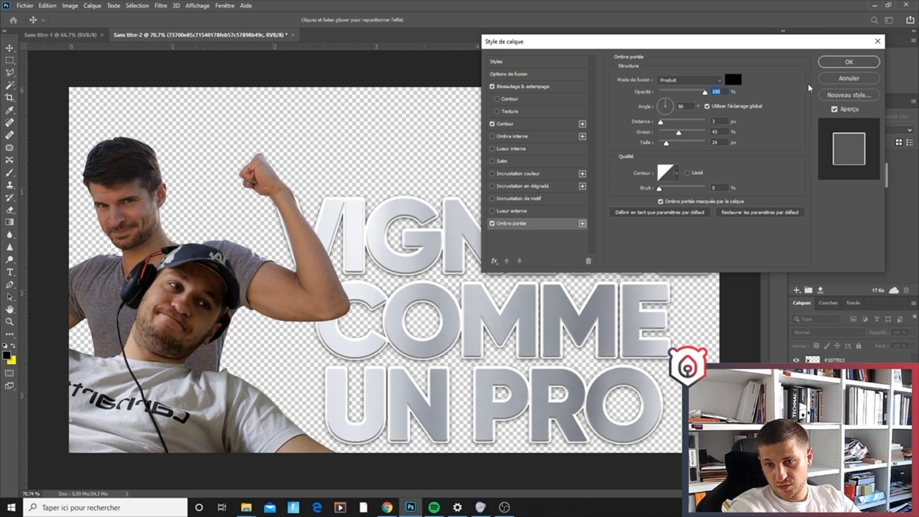
left_click(830, 64)
key("ctrl+0")
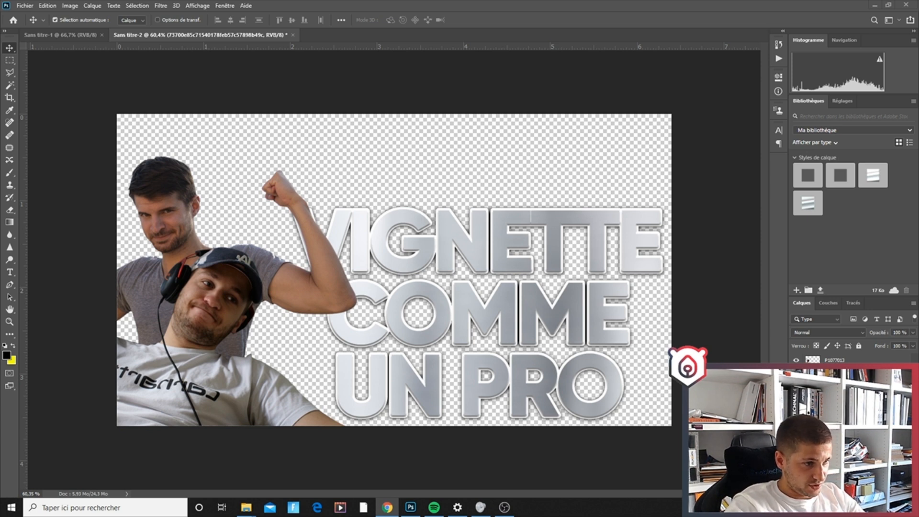
Step: Place the mountain river landscape image across the full canvas and send it behind the men and the lettering
left_click_drag(515, 334, 473, 337)
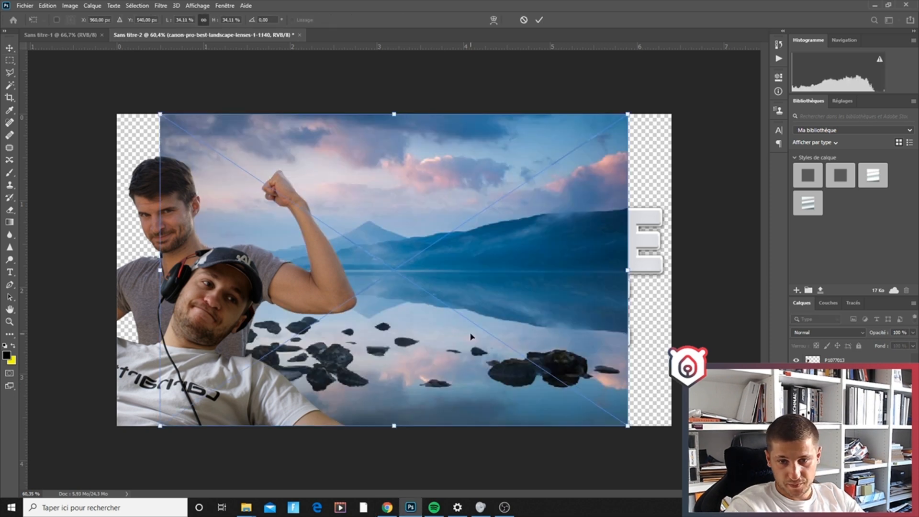
key("Escape")
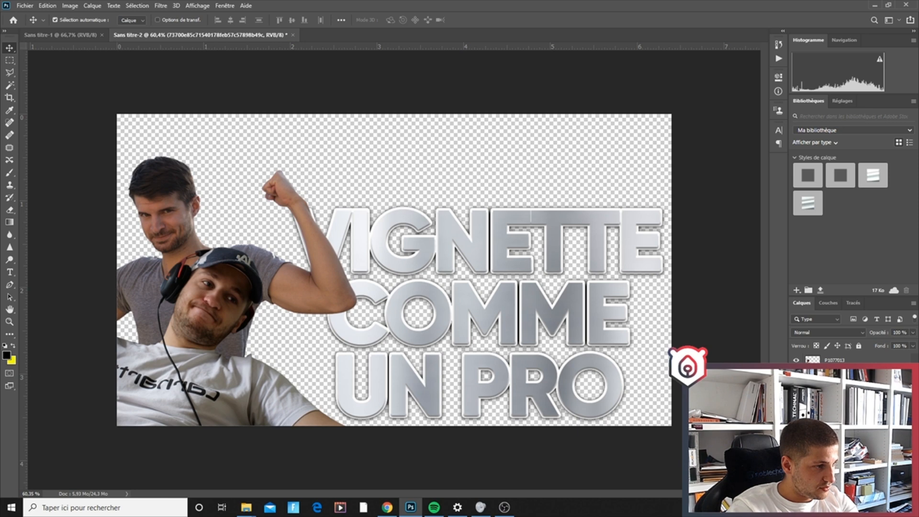
left_click_drag(386, 507, 431, 268)
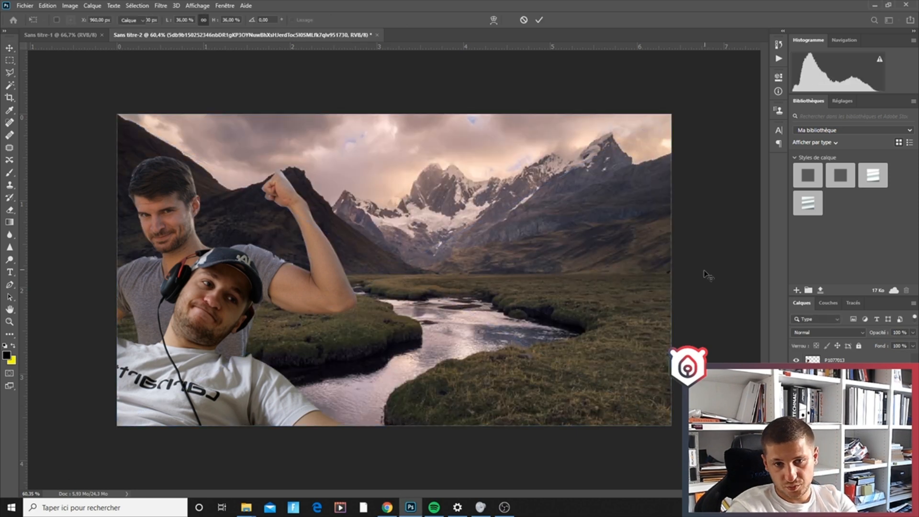
key("Return")
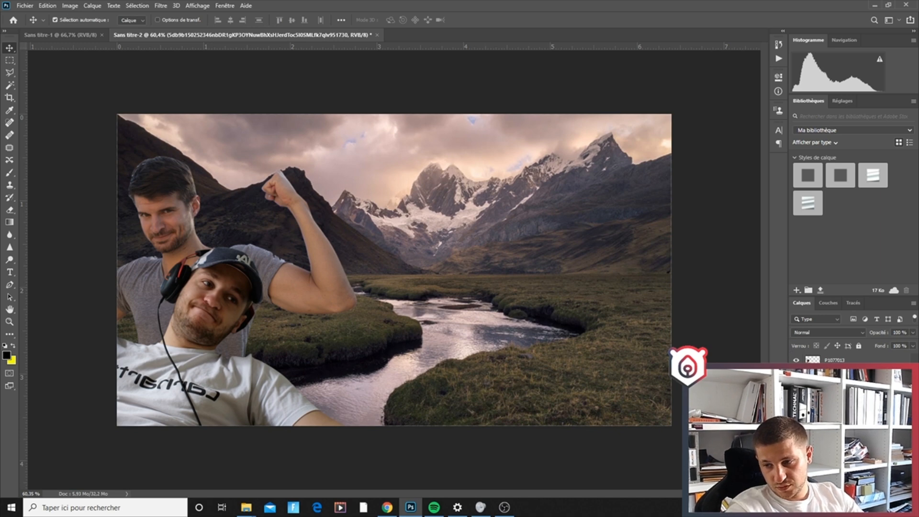
key("ctrl+bracketleft")
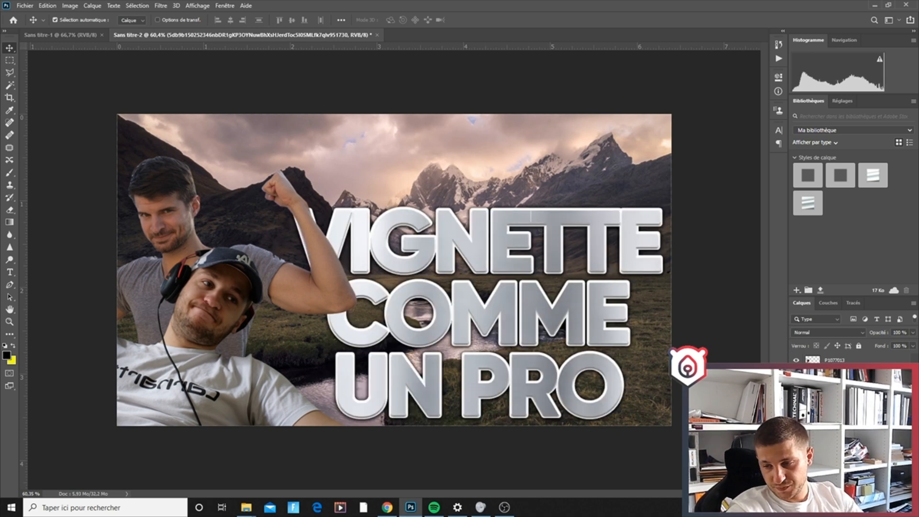
Step: Select the whole canvas and copy the landscape image onto a new layer
right_click(823, 376)
left_click(800, 214)
key("m")
left_click_drag(237, 180, 237, 198)
key("ctrl+a")
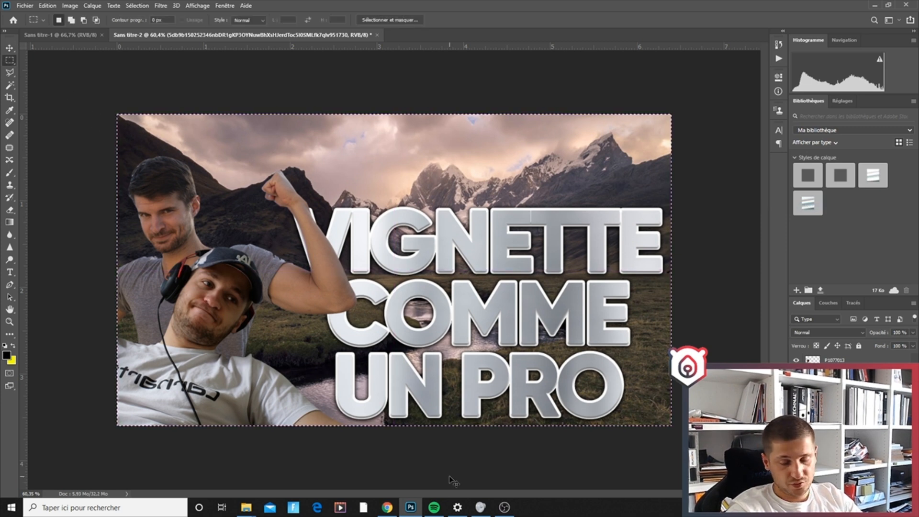
key("ctrl+j")
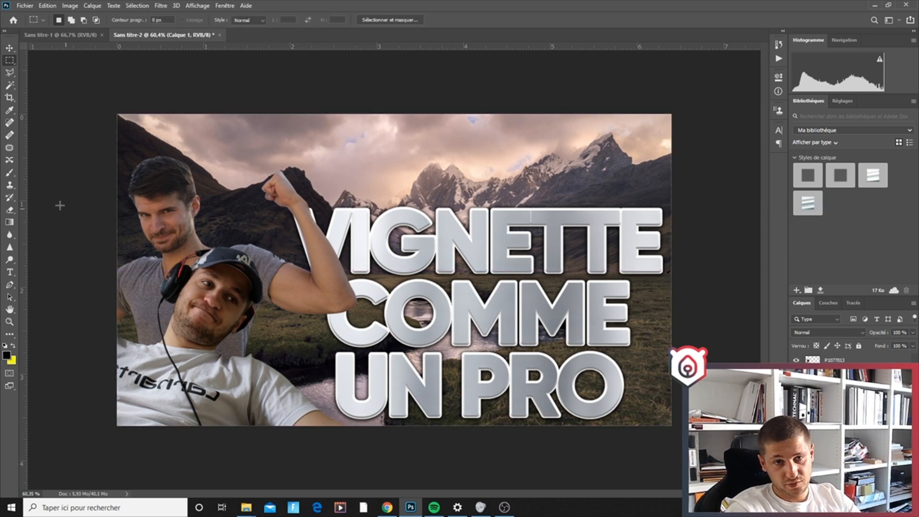
Step: Apply a Gaussian Blur with a radius of 66.8 pixels to the copied landscape layer
left_click(162, 6)
mouse_move(216, 141)
left_click(315, 186)
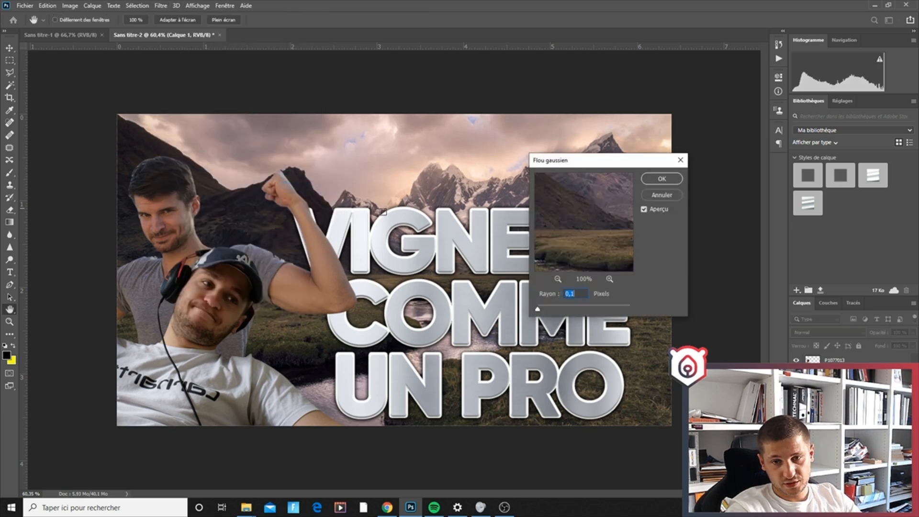
left_click_drag(575, 311, 592, 311)
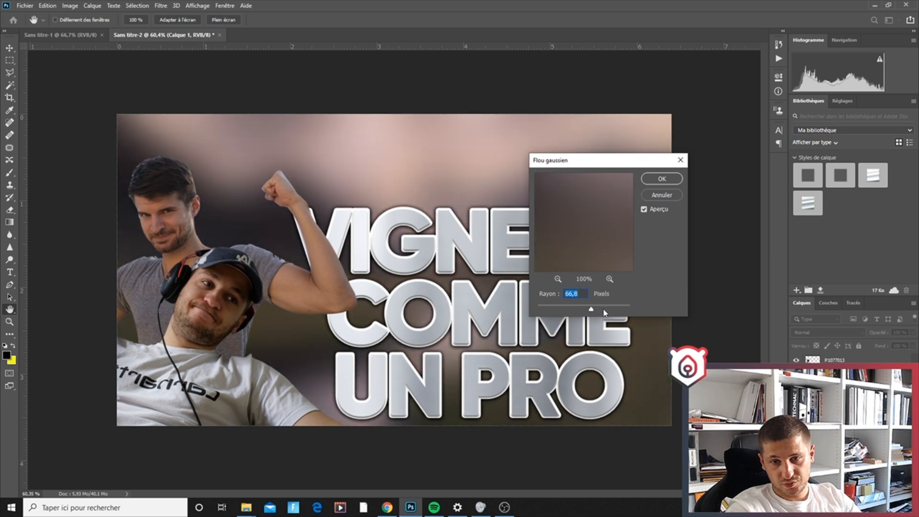
left_click(662, 179)
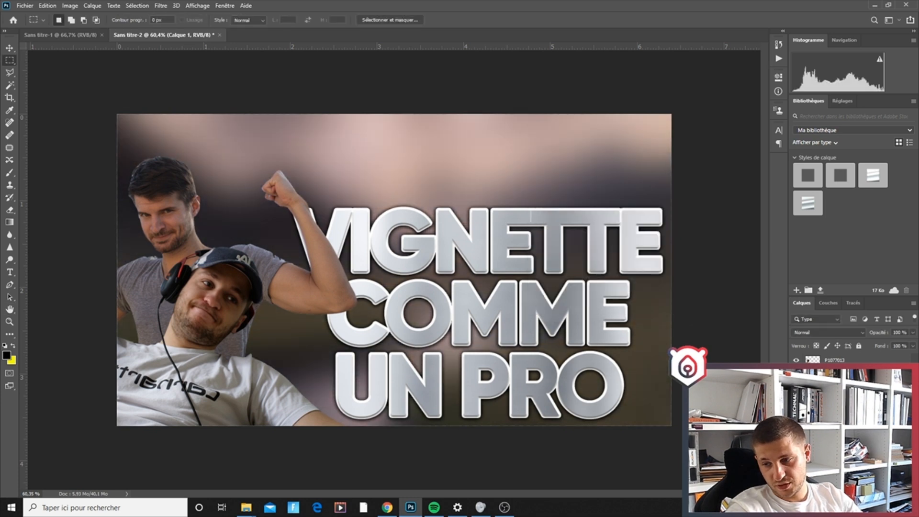
Step: Erase the left part of the blurred landscape with a large soft Eraser, exposing the sharp scenery around the men
key("e")
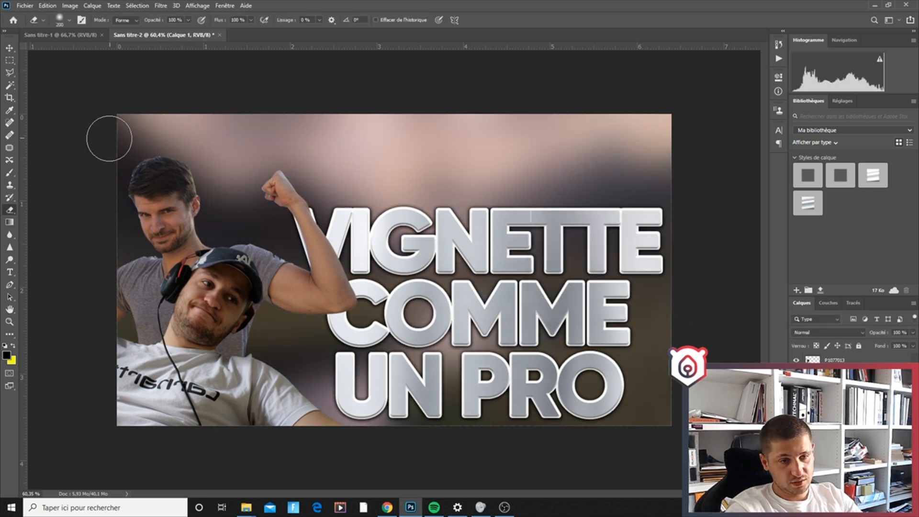
mouse_move(196, 178)
left_mouse_down()
mouse_move(211, 184)
mouse_move(184, 189)
mouse_move(205, 144)
mouse_move(236, 113)
mouse_move(581, 510)
left_mouse_up()
left_click(200, 157)
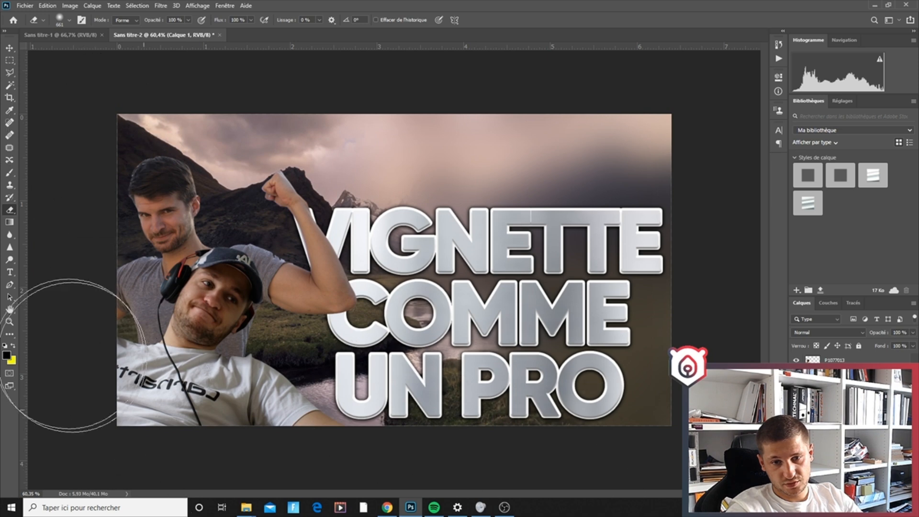
Step: Place the ThinkBook laptop image behind the lettering, flip it horizontally, and scale it down into the canvas's lower-right corner
key("v")
scroll(459, 243, "up", 1)
scroll(460, 243, "up", 2)
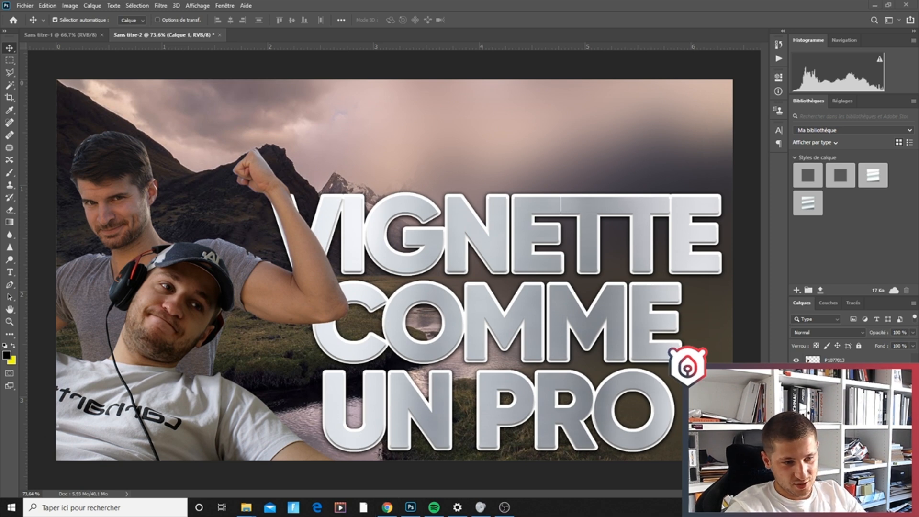
right_click(571, 319)
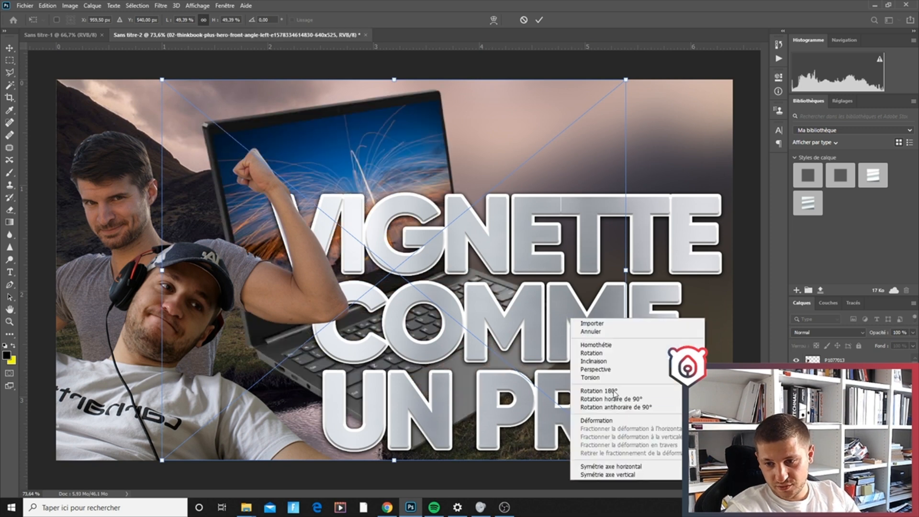
left_click(625, 467)
left_click_drag(626, 270, 545, 293)
left_click_drag(431, 297, 651, 390)
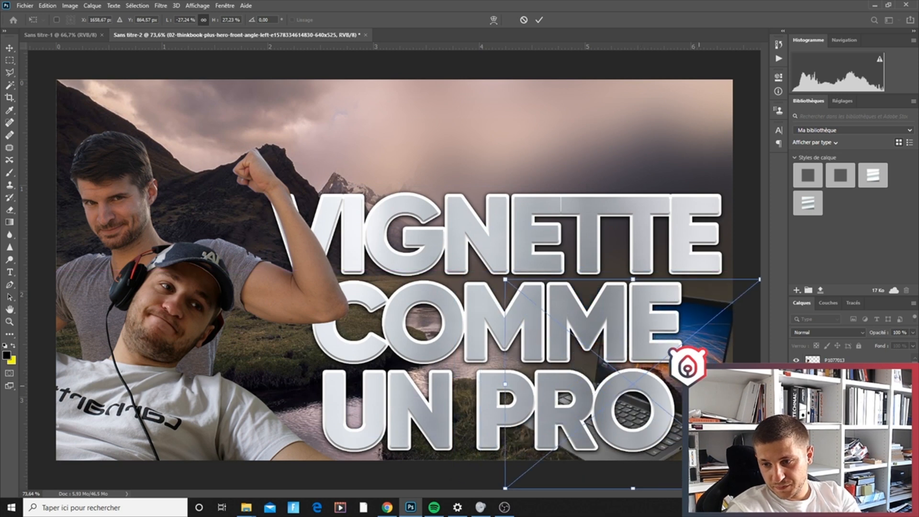
left_click_drag(506, 280, 642, 307)
key("Return")
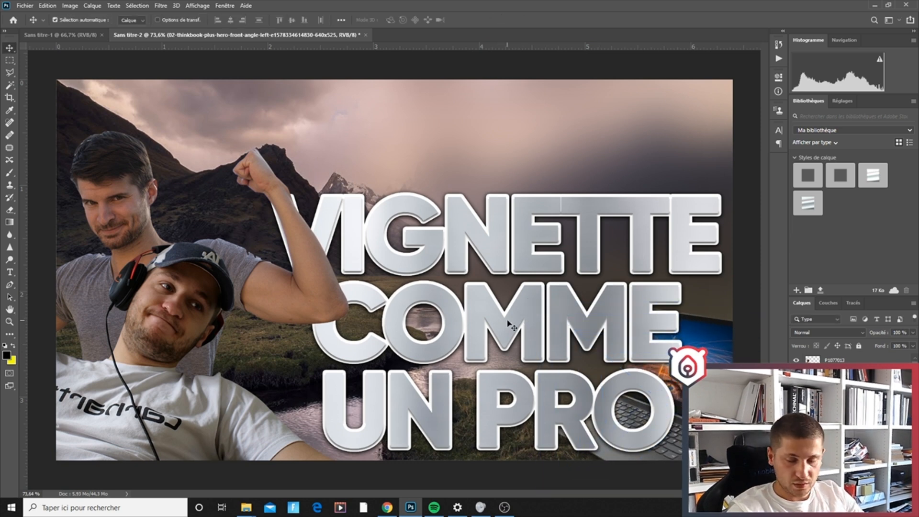
Step: Try the title at the top of the canvas with the laptop beneath it in the lower-right corner
left_click_drag(510, 319, 512, 218)
left_click_drag(622, 383, 618, 389)
left_click_drag(674, 398, 670, 410)
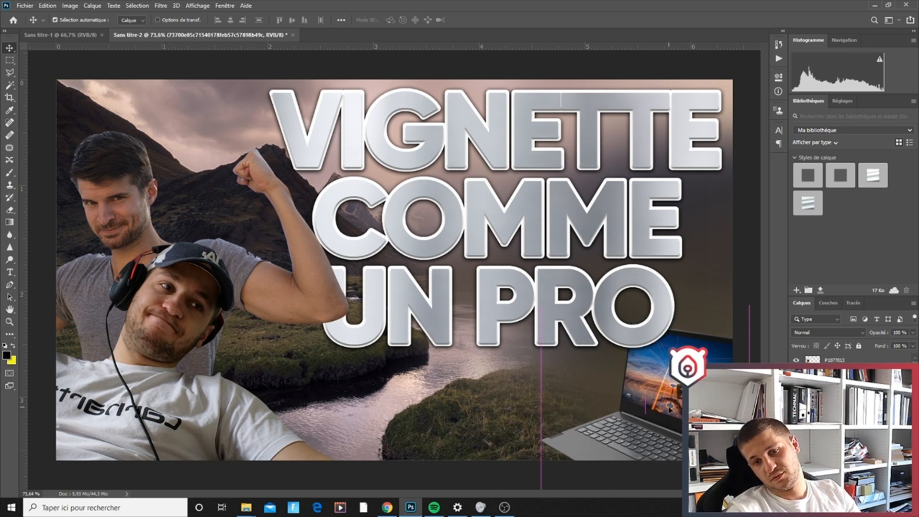
Step: Move the laptop to the canvas's upper-right corner, partly behind the word VIGNETTE, with the title back in its lower position
left_click_drag(549, 330, 701, 220)
left_click_drag(678, 169, 685, 211)
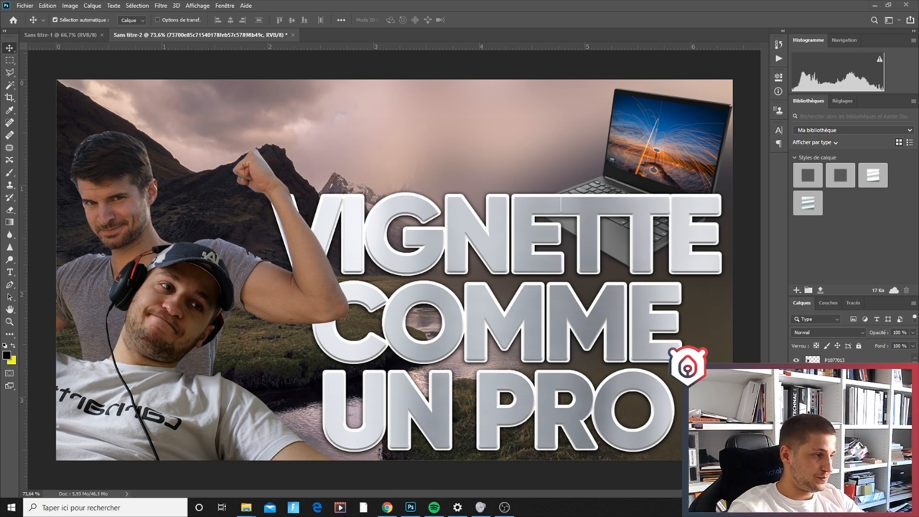
Step: Place the bear logo image, scale it to about 4.84%, and position it in the lower-left corner of the canvas
left_click_drag(1, 268, 287, 216)
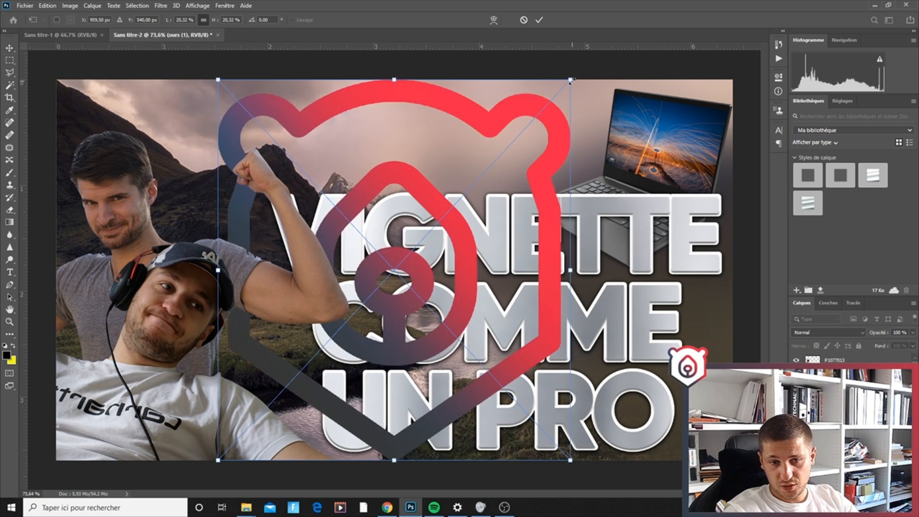
key("Return")
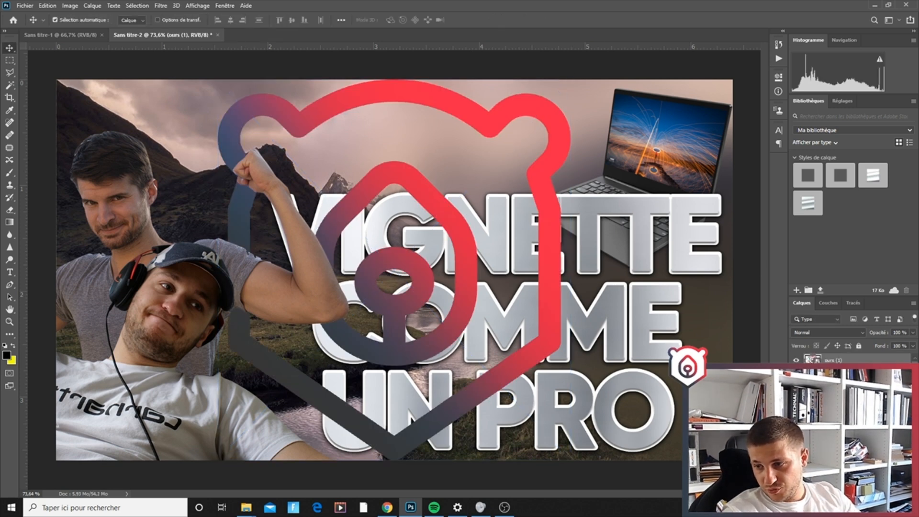
key("ctrl+t")
left_click_drag(570, 78, 278, 380)
left_click_drag(248, 421, 104, 429)
mouse_move(134, 394)
left_mouse_down()
mouse_move(157, 375)
mouse_move(125, 395)
left_mouse_up()
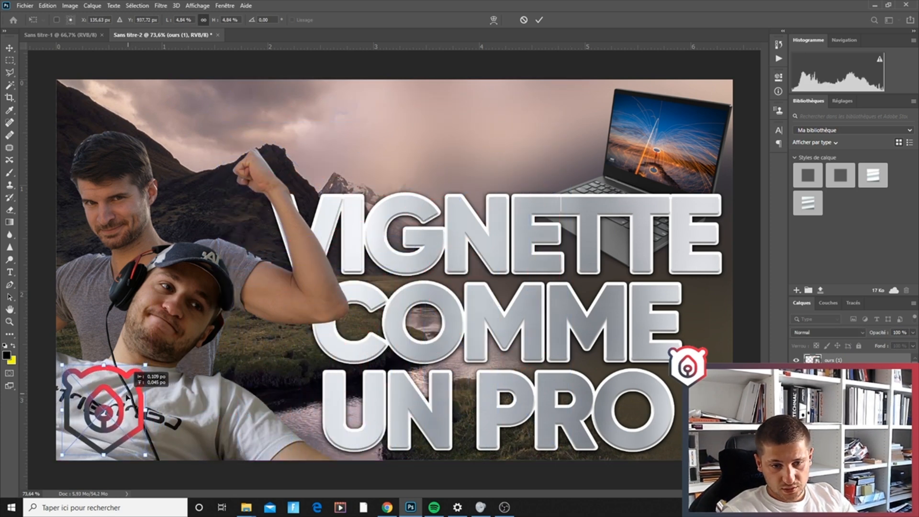
key("Return")
Step: Give the bear logo a bevel, a white stroke and a black drop shadow with 100% opacity, 43% spread and 24 px size
right_click(814, 360)
key("Escape")
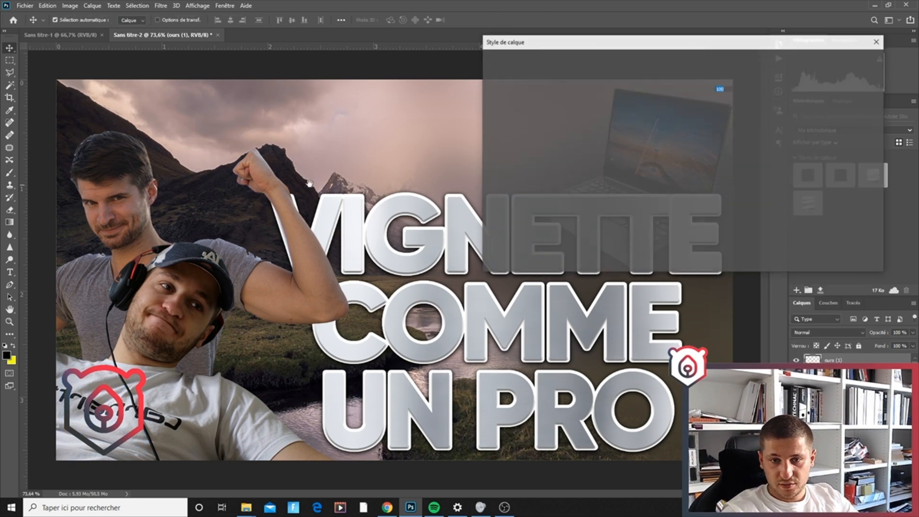
left_click(492, 123)
left_click(514, 223)
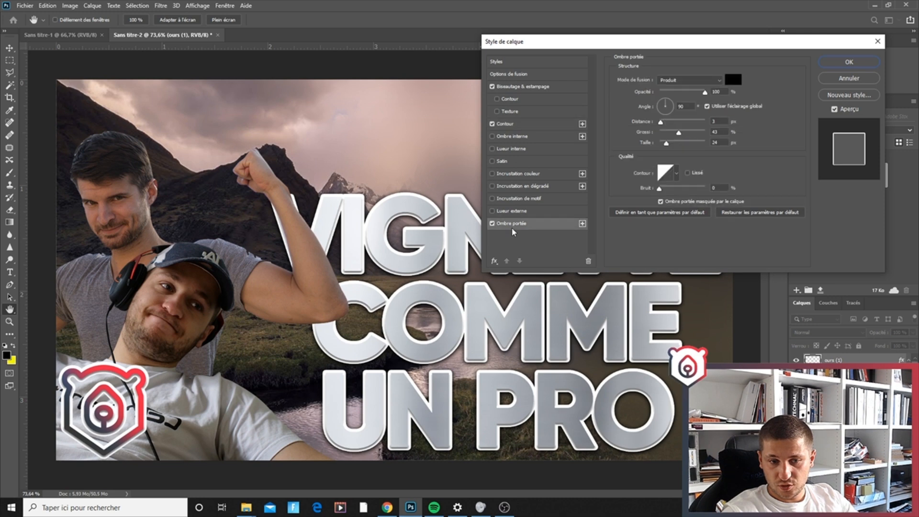
left_click(845, 62)
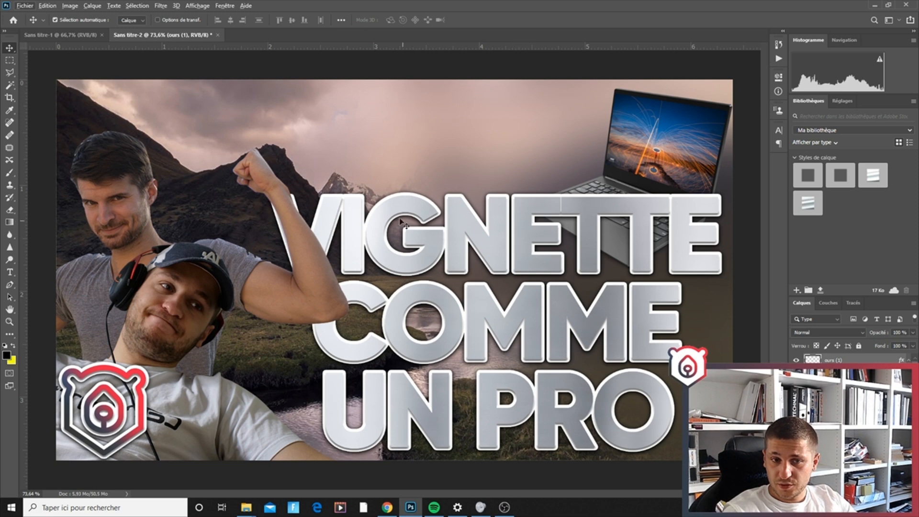
Step: Apply the Camera Raw filter to the flexing man with Clarity +58 and Exposure +0.60
left_click(94, 191)
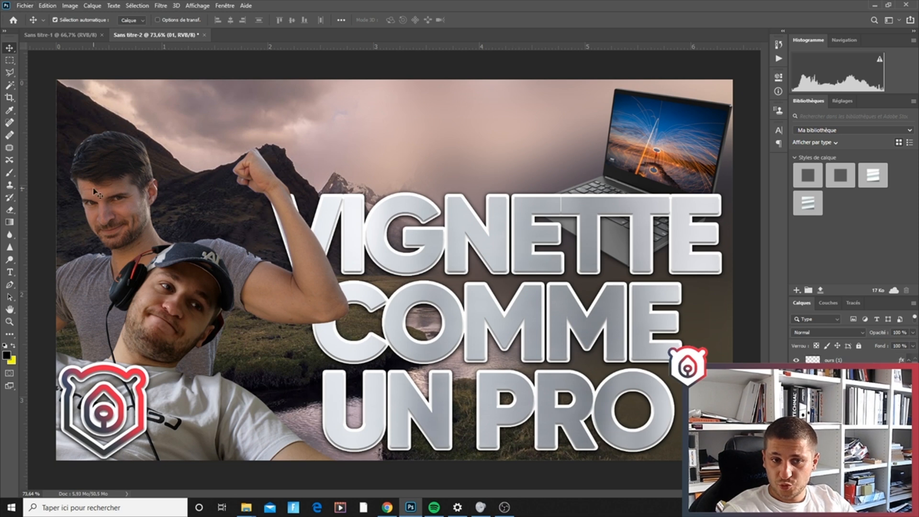
left_click(160, 5)
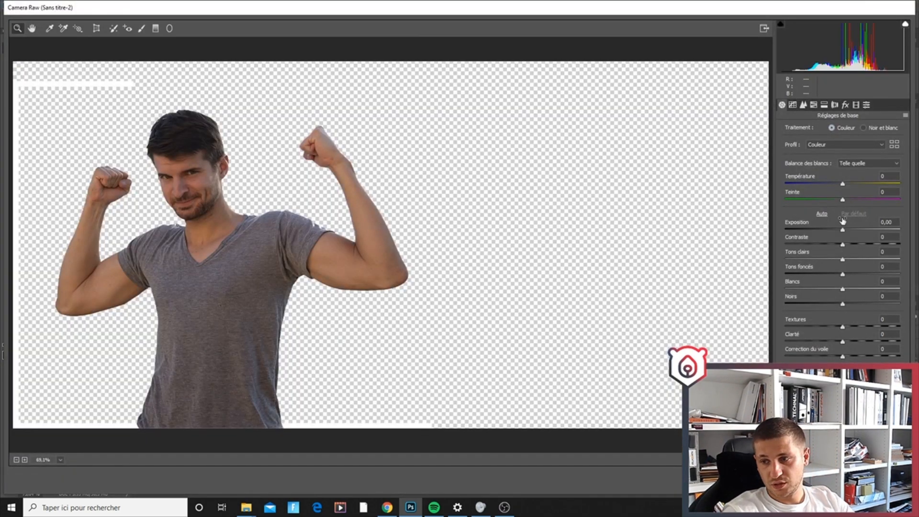
left_click_drag(844, 341, 877, 344)
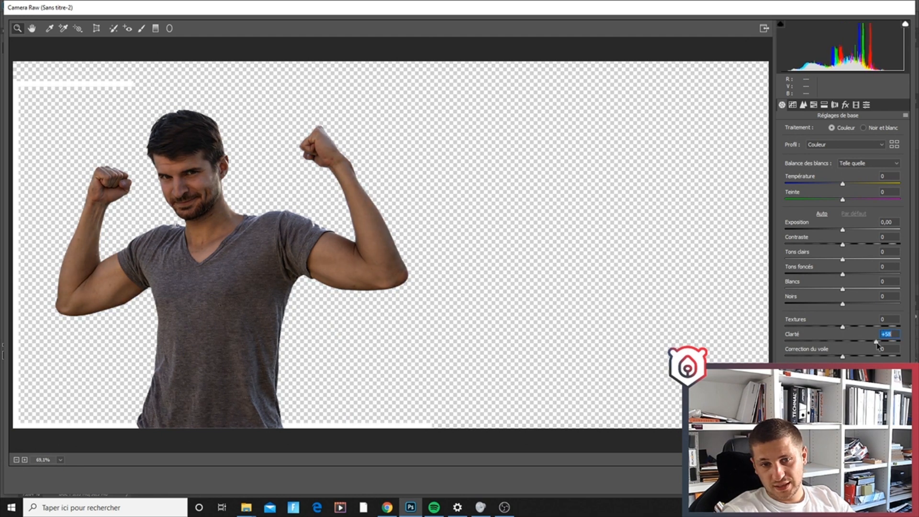
left_click_drag(843, 234, 850, 235)
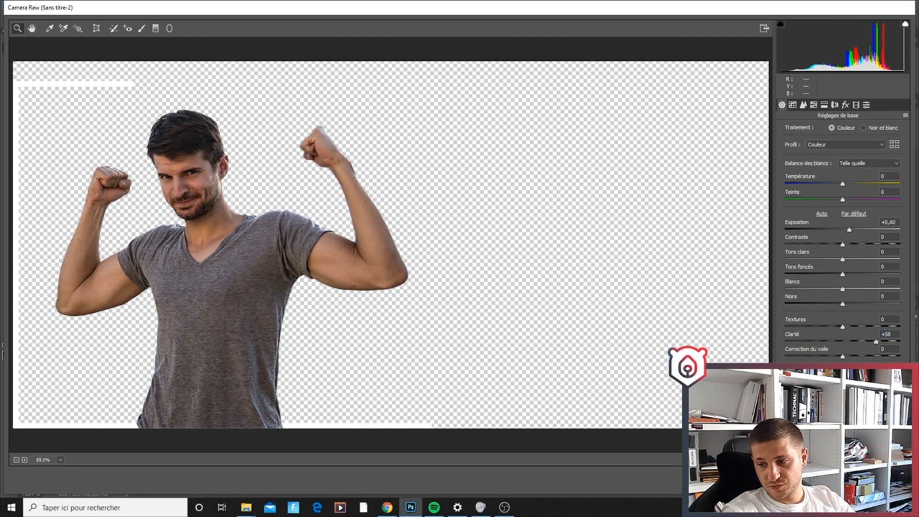
key("Return")
Step: Apply the Camera Raw filter to the man in the cap with Clarity +65 and a slightly raised Exposure
left_click(161, 5)
left_click(192, 65)
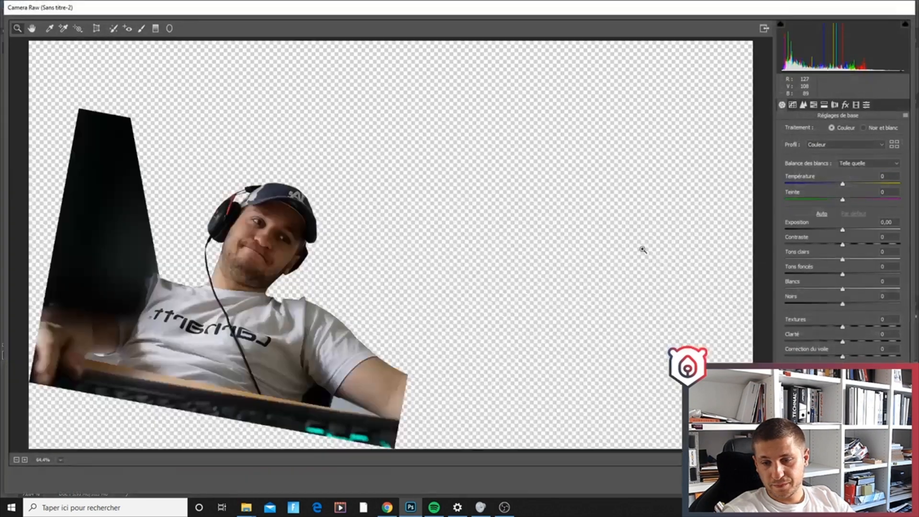
left_click_drag(848, 342, 880, 342)
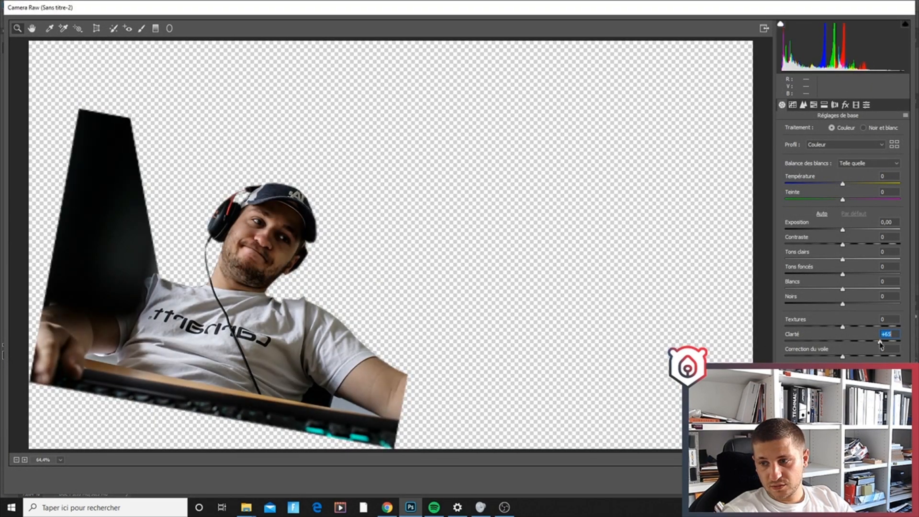
left_click_drag(843, 230, 848, 230)
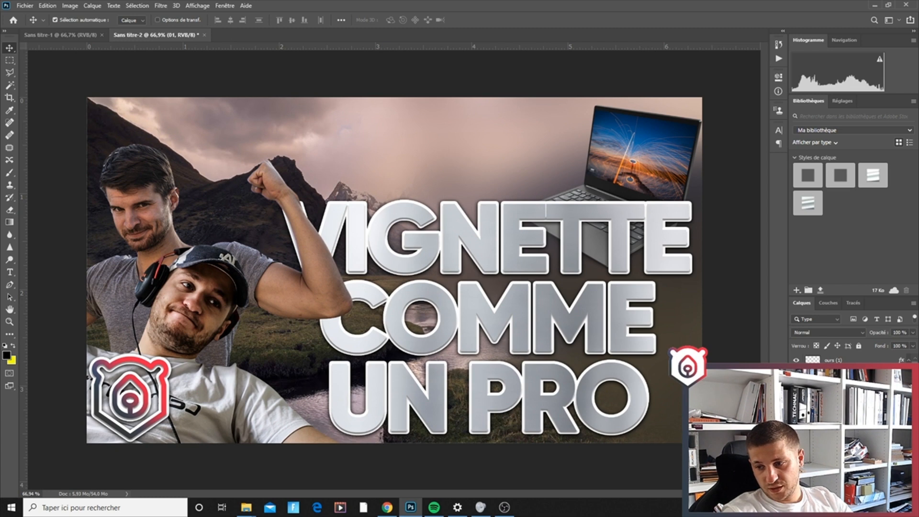
Step: Give the flexing man a white outer glow with a size of 57 px
double_click(843, 360)
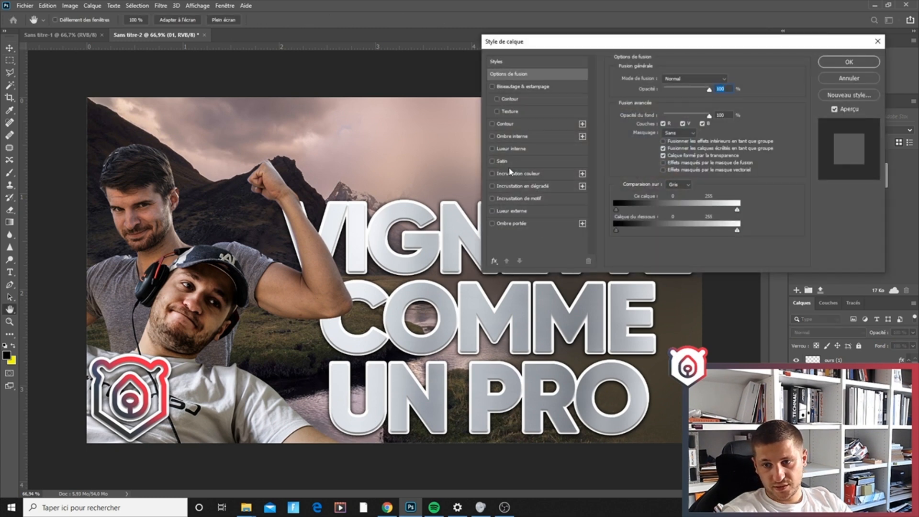
left_click(505, 212)
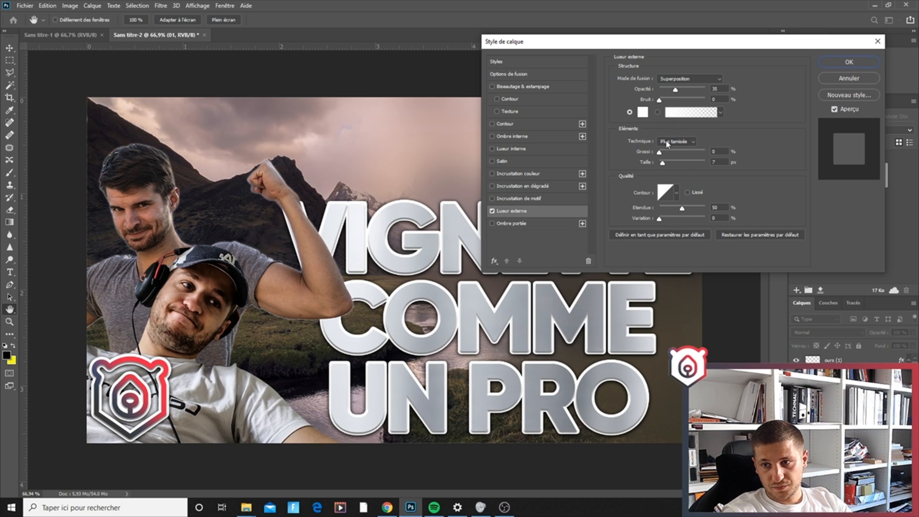
left_click(504, 508)
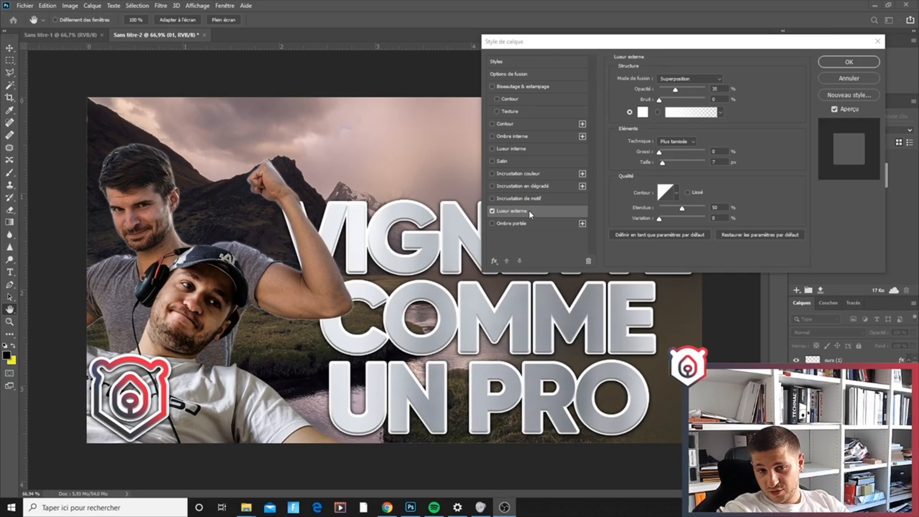
left_click(665, 164)
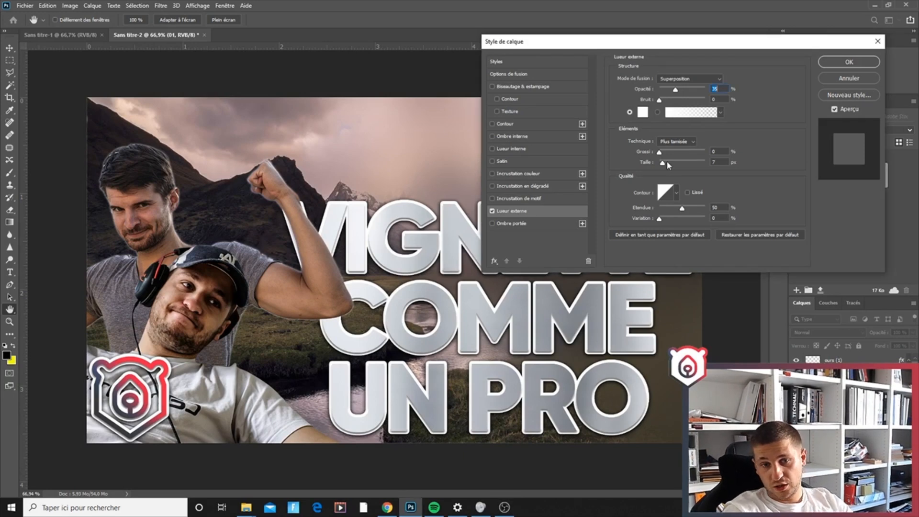
left_click_drag(665, 163, 673, 165)
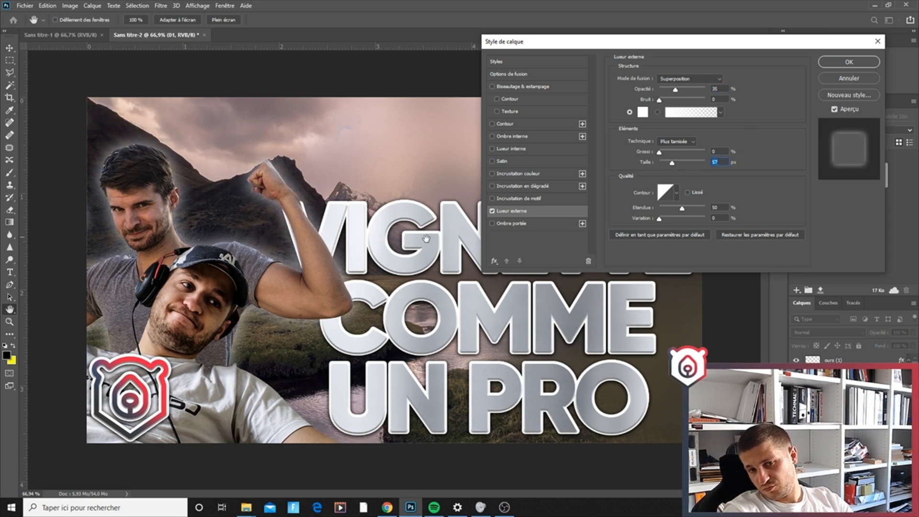
left_click(837, 62)
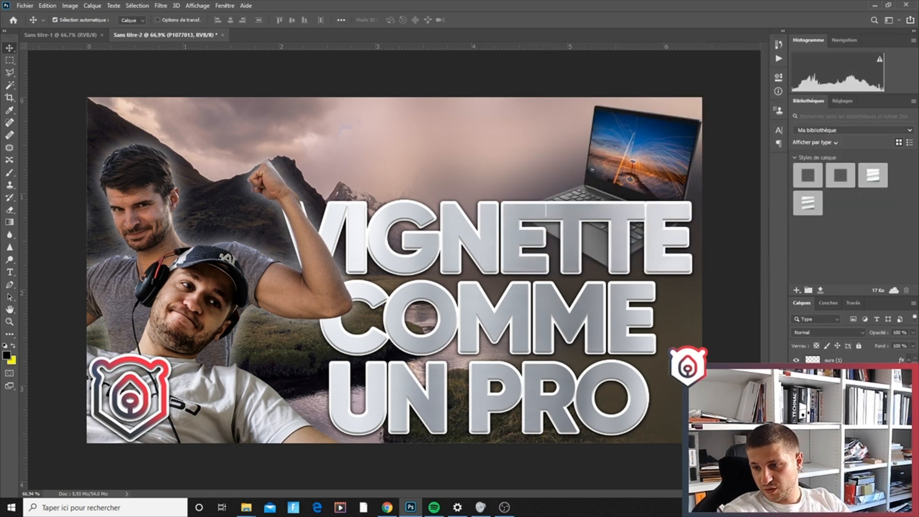
Step: Copy the flexing man's outer glow style and paste it onto the man in the cap's layer
right_click(828, 372)
left_click(795, 233)
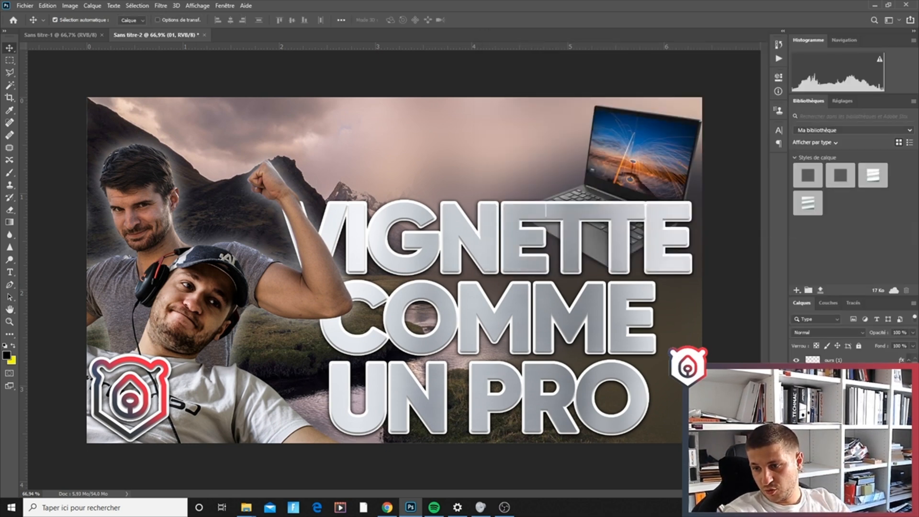
right_click(828, 388)
left_click(794, 232)
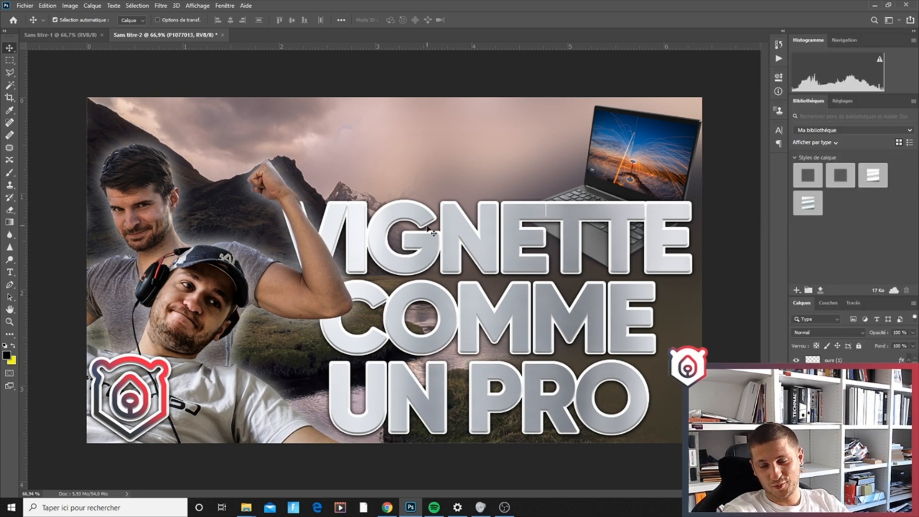
Step: Try to stamp all visible layers, including the laptop, into a new layer above the bear logo
scroll(433, 232, "down", 1)
scroll(383, 256, "up", 2)
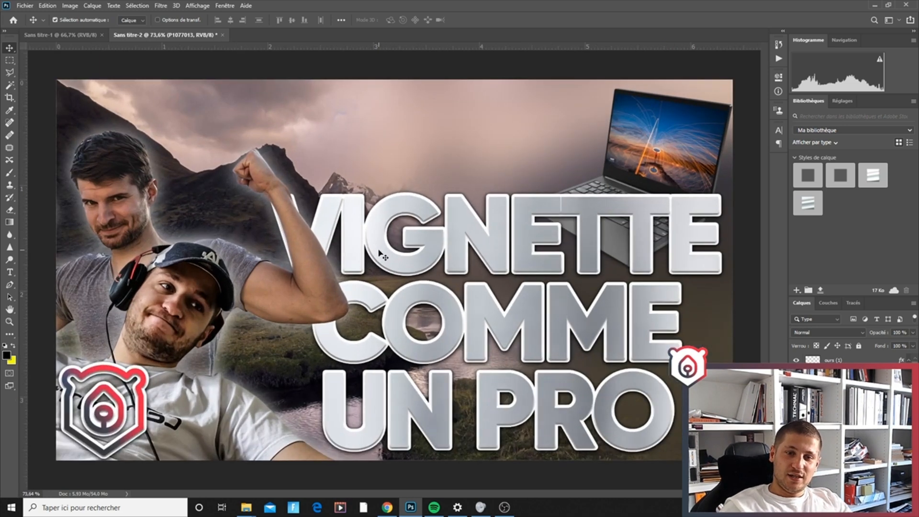
scroll(380, 253, "down", 2)
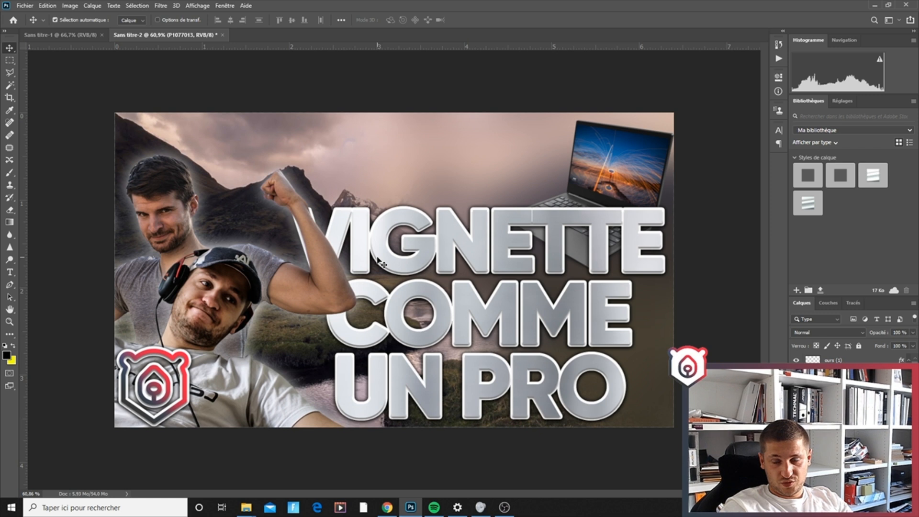
left_click(597, 182)
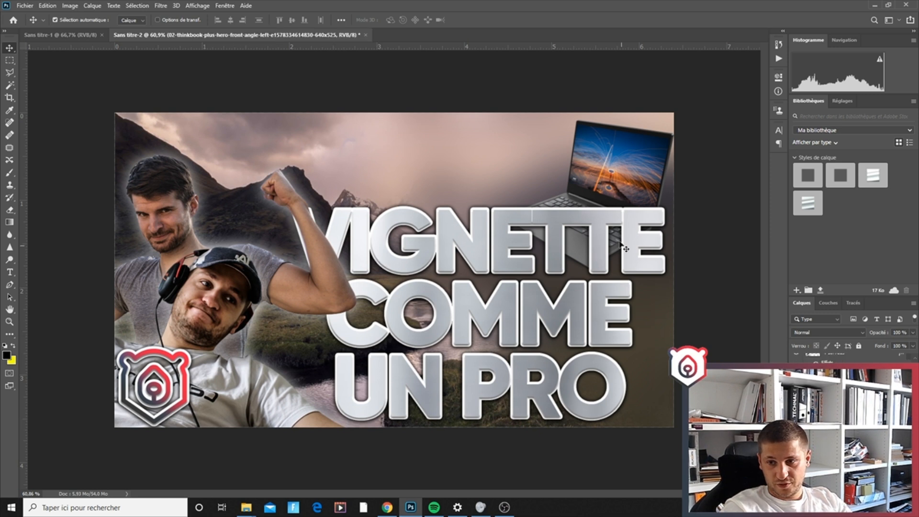
left_click(153, 388)
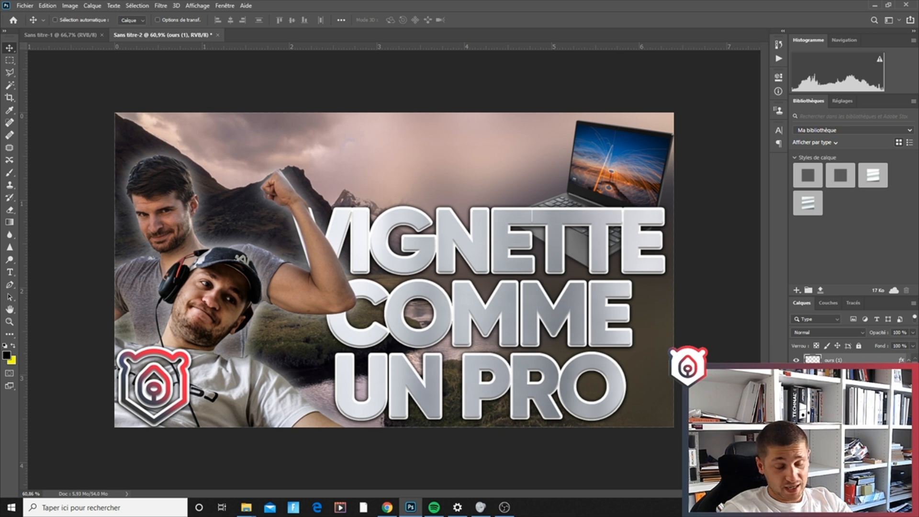
key("ctrl+alt+shift+e")
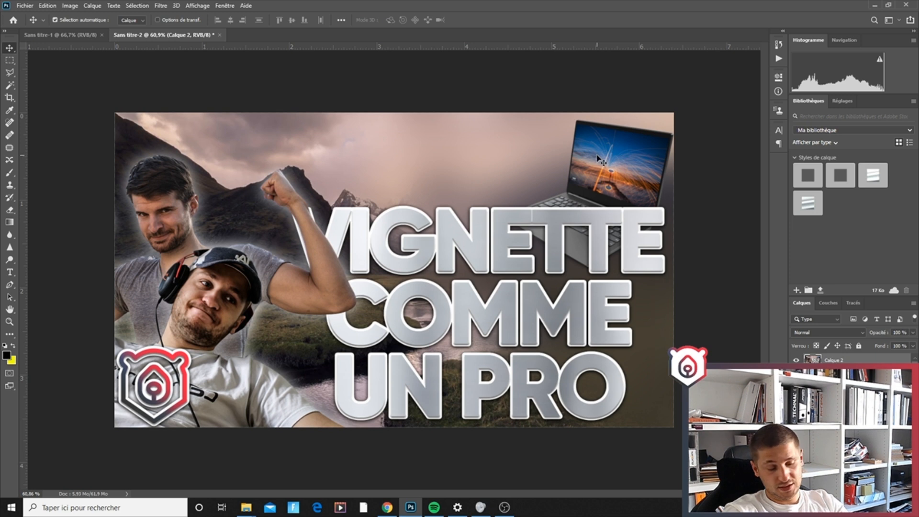
left_click(808, 358)
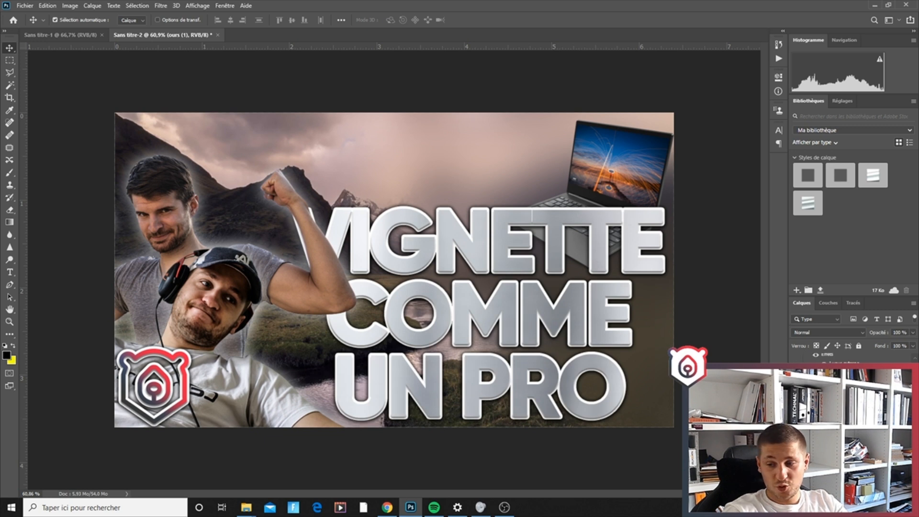
Step: Hide the laptop and stamp the remaining visible layers into a new layer above the bear logo
scroll(852, 359, "up", 1)
scroll(852, 359, "up", 1)
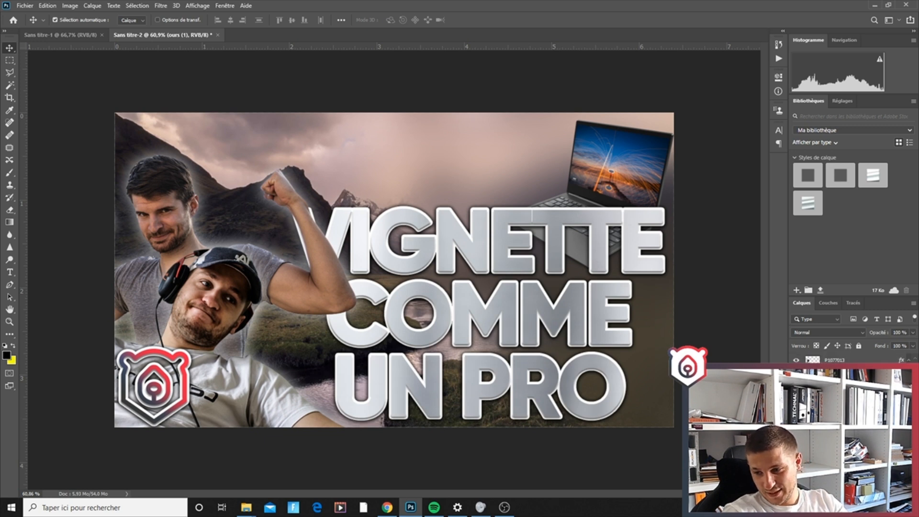
left_click(796, 431)
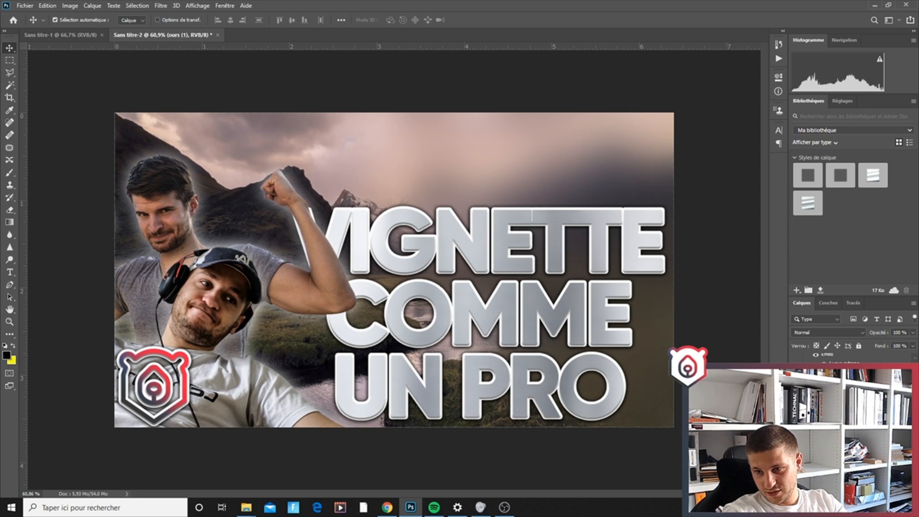
scroll(852, 407, "up", 1)
left_click(560, 239, "ctrl")
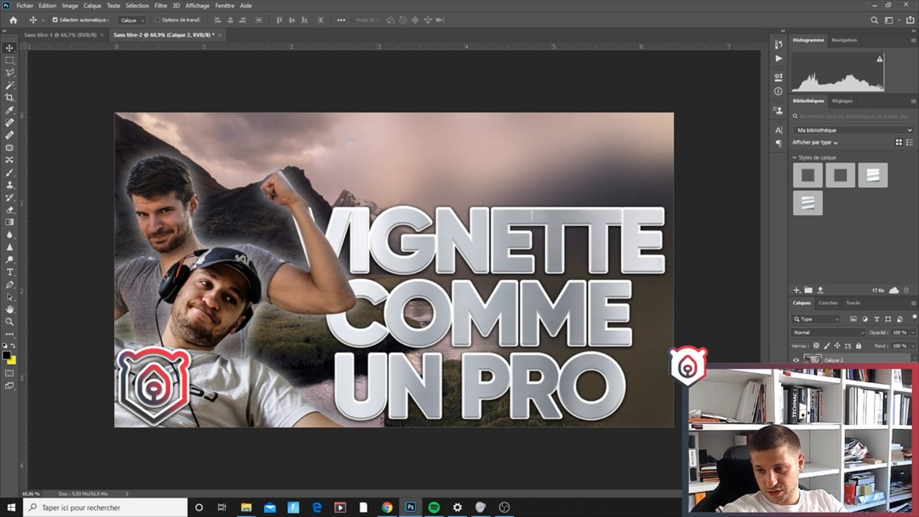
Step: Scale the stamped thumbnail copy to about 29.39% and place it over the title, below the laptop
key("ctrl+t")
left_click_drag(674, 113, 279, 334)
left_click_drag(230, 381, 575, 275)
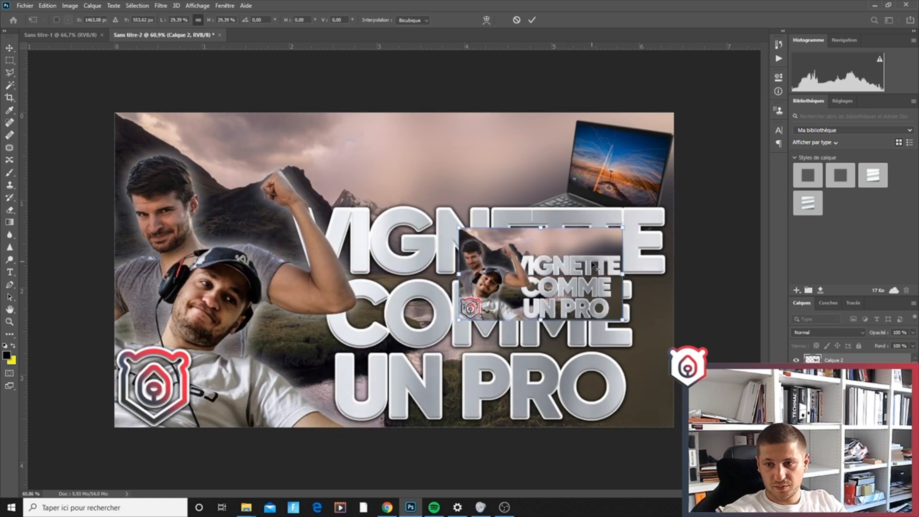
Step: Move the small thumbnail copy onto the laptop and distort its corners to match the angled screen
scroll(556, 258, "up", 3)
scroll(764, 233, "up", 1)
scroll(764, 232, "up", 1)
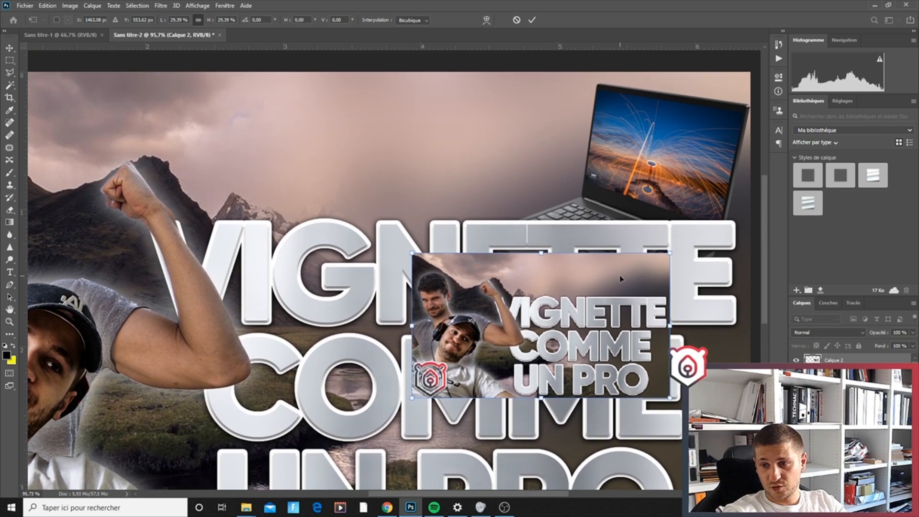
left_click_drag(541, 326, 565, 202)
left_click_drag(699, 127, 627, 93)
left_click_drag(433, 277, 585, 181)
left_click_drag(705, 269, 721, 228)
key("Return")
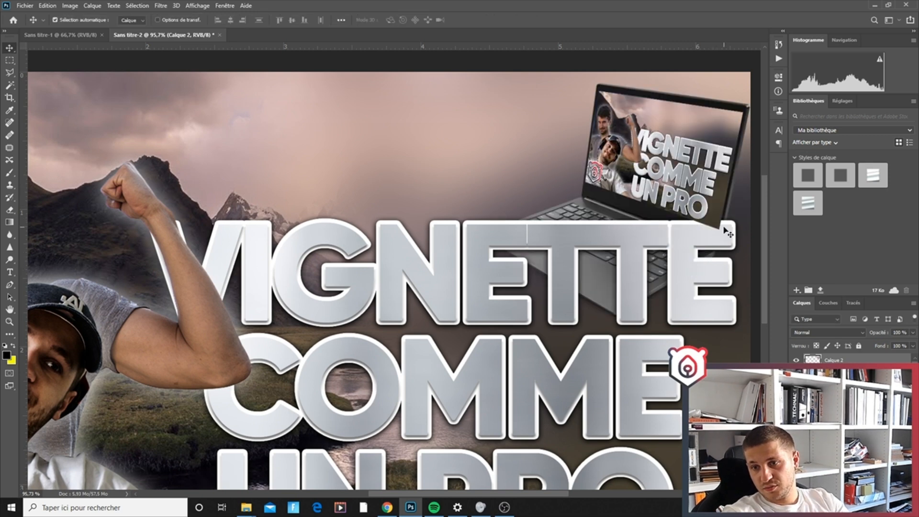
scroll(728, 233, "up", 5)
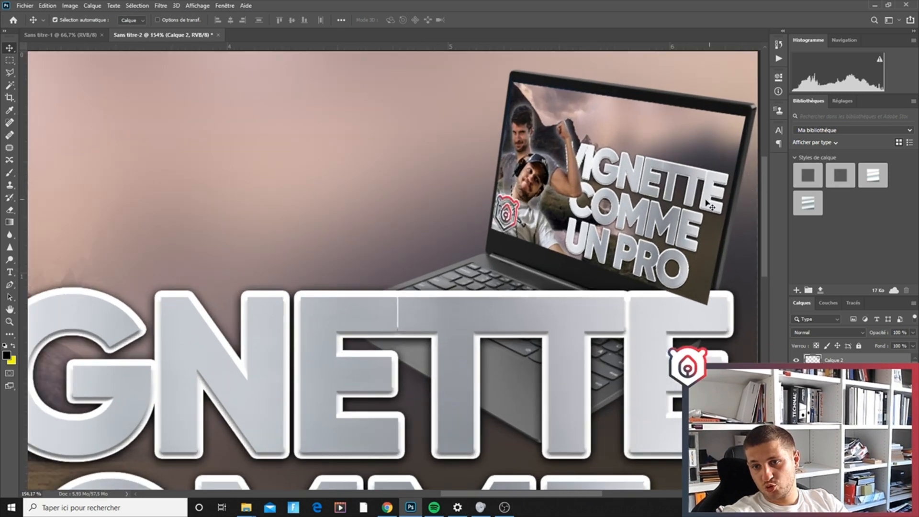
key("ctrl+t")
left_click_drag(746, 305, 742, 306)
key("Return")
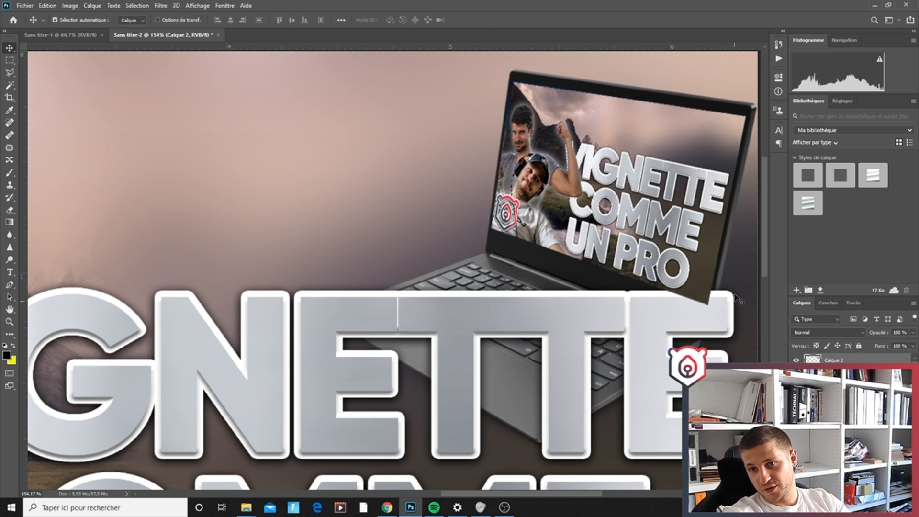
Step: Rasterize the title's layer style and use its outline to remove the part of the laptop-screen image overlapping the letters
scroll(740, 300, "down", 1)
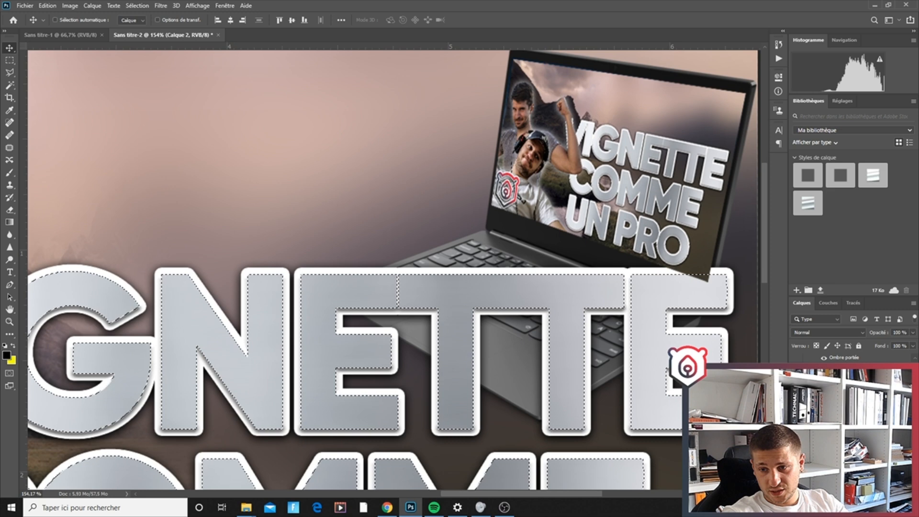
right_click(818, 292)
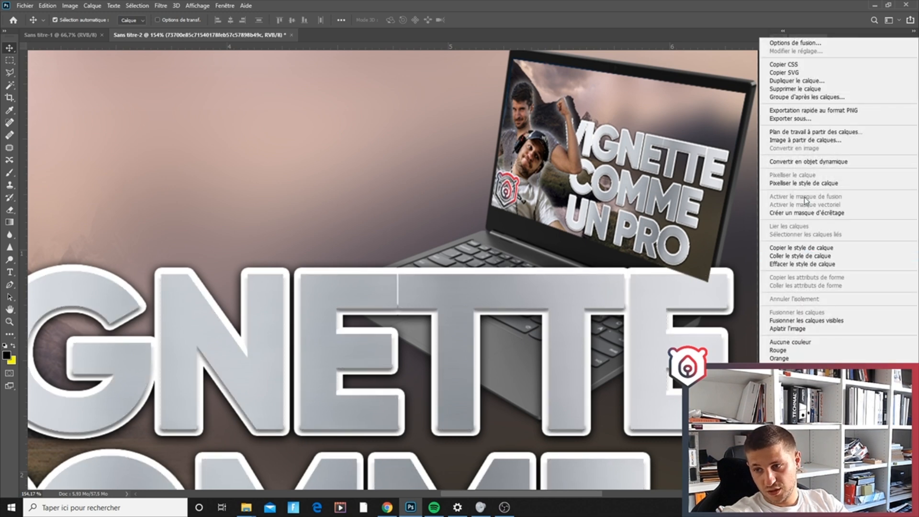
left_click(814, 184)
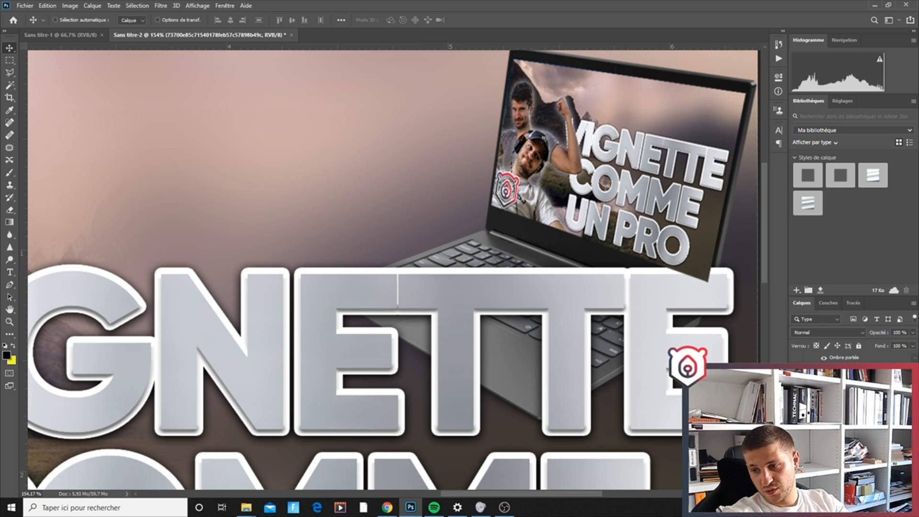
left_click(804, 376, "ctrl")
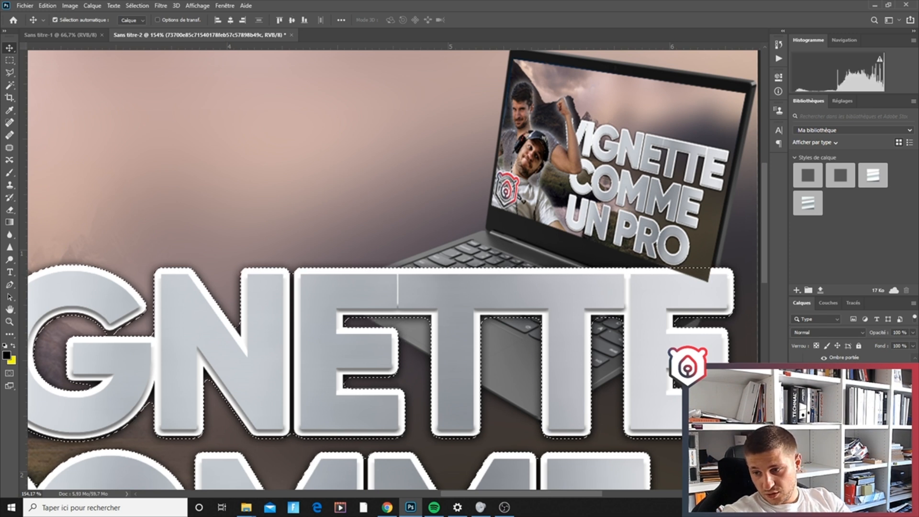
key("ctrl+shift+alt+n")
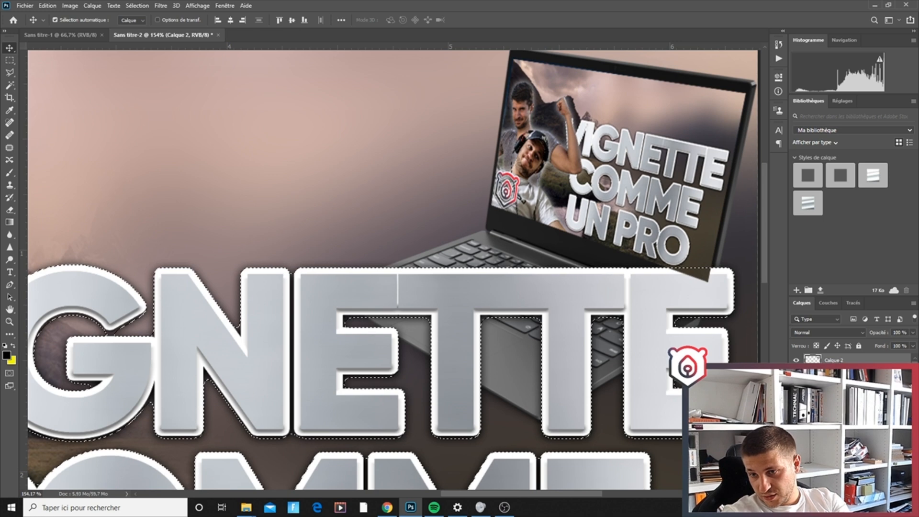
scroll(688, 339, "down", 5)
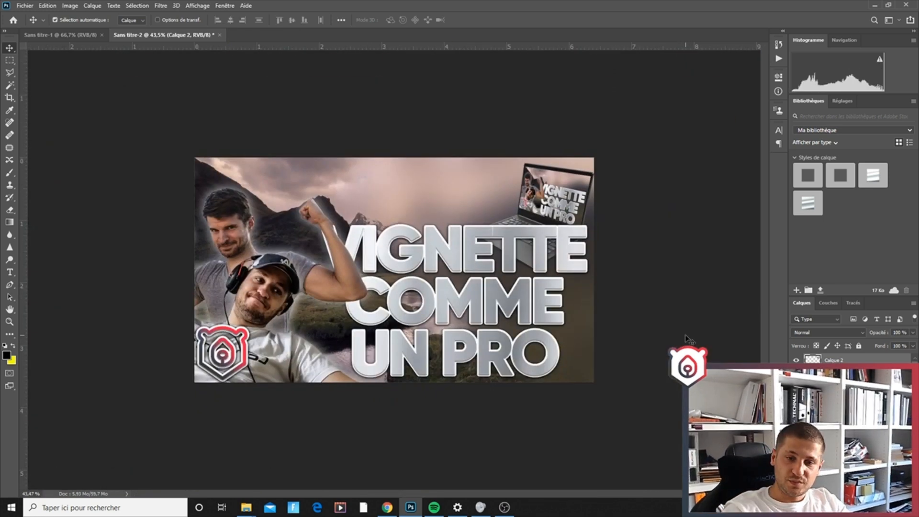
Step: Stamp all visible layers into a new layer and, in the Camera Raw filter, set Clarity to +39 and vignetting to -18
scroll(688, 339, "up", 3)
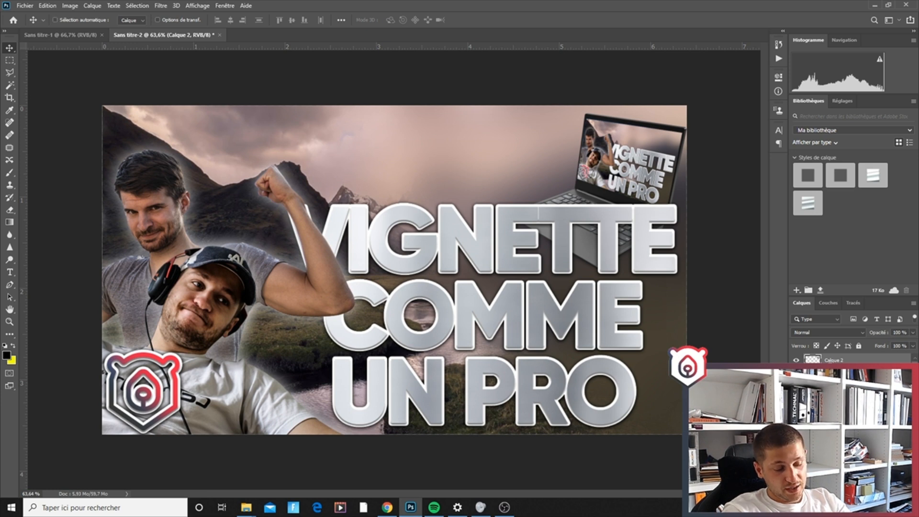
key("ctrl+v")
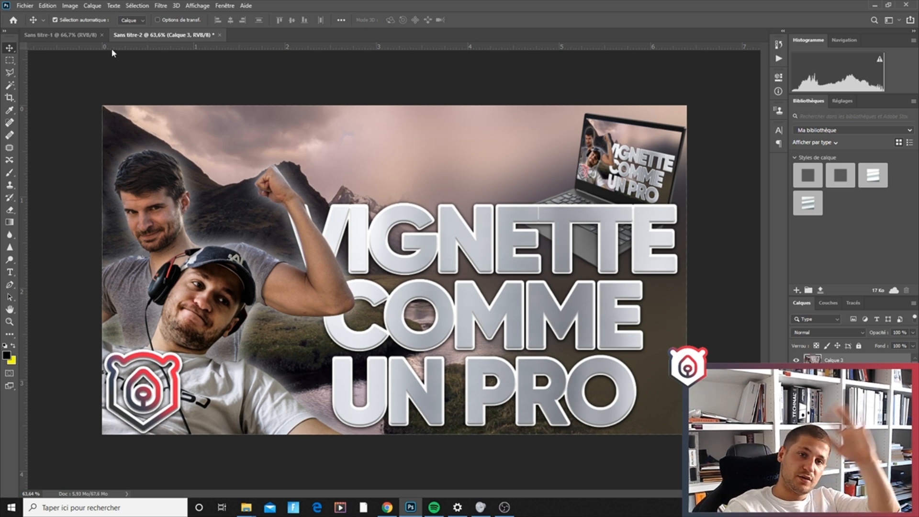
left_click(161, 5)
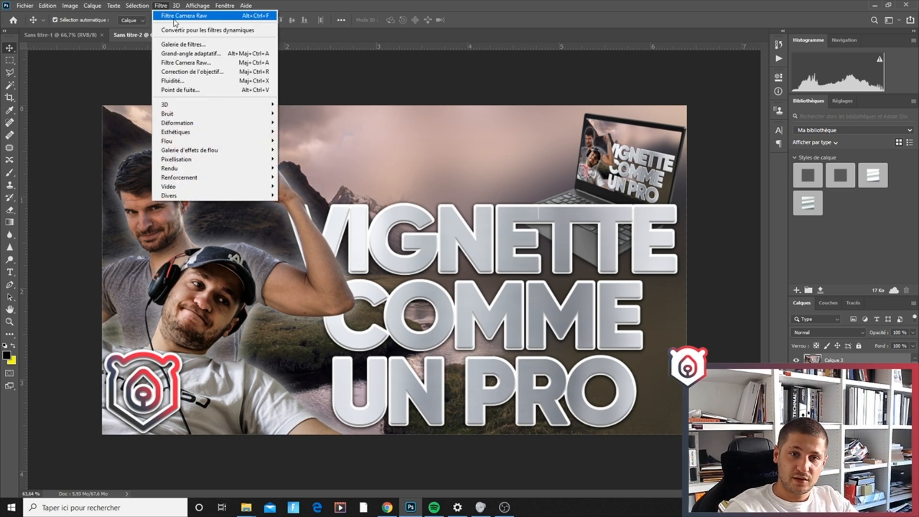
left_click(201, 62)
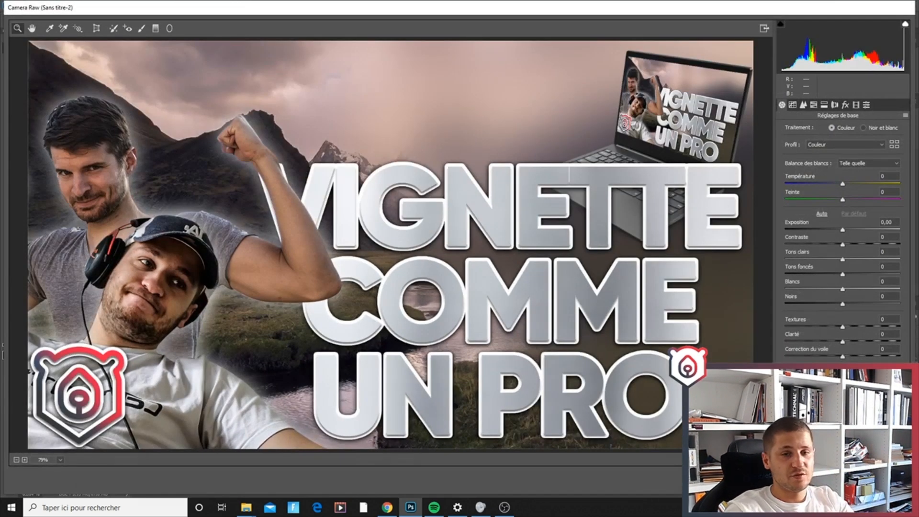
left_click_drag(841, 336, 866, 343)
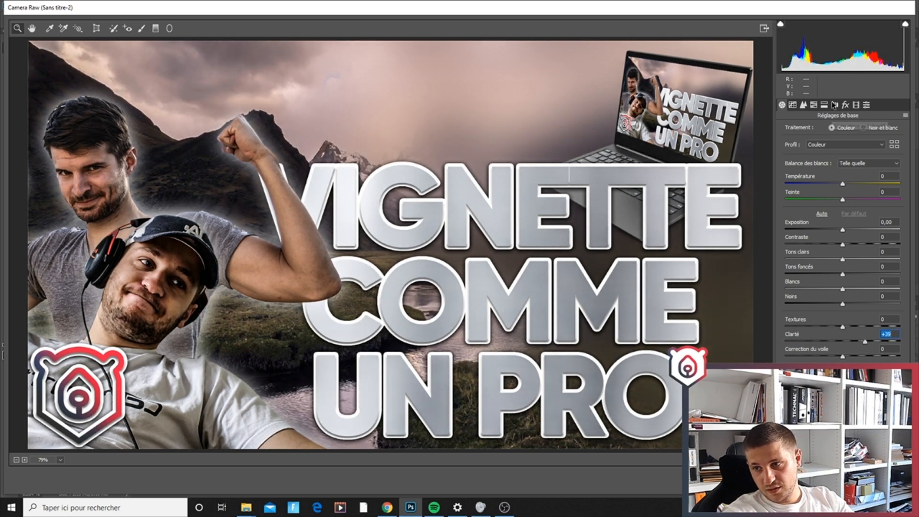
left_click(845, 105)
left_click_drag(842, 229, 832, 231)
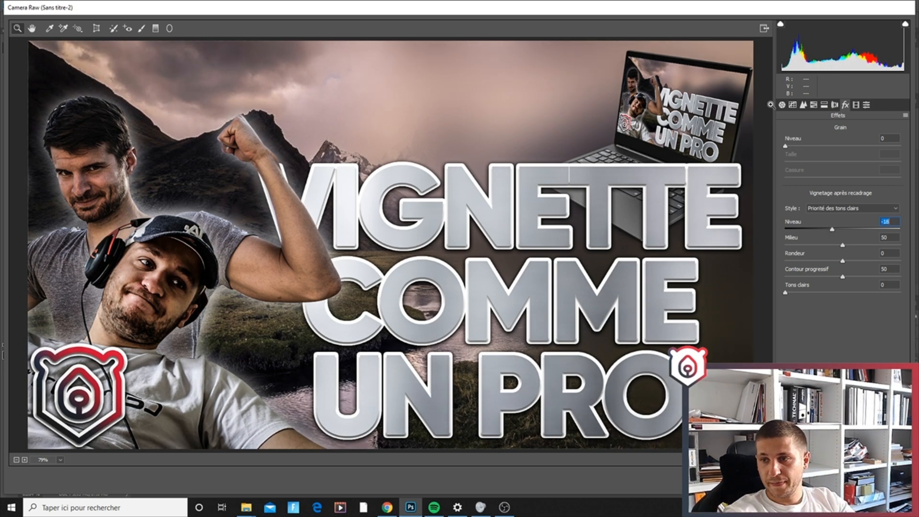
Step: Warm the image with Temperature +10 and soften it with Texture -10 in the basic Camera Raw settings
key("ctrl+alt+1")
left_click_drag(843, 186, 852, 188)
key("p")
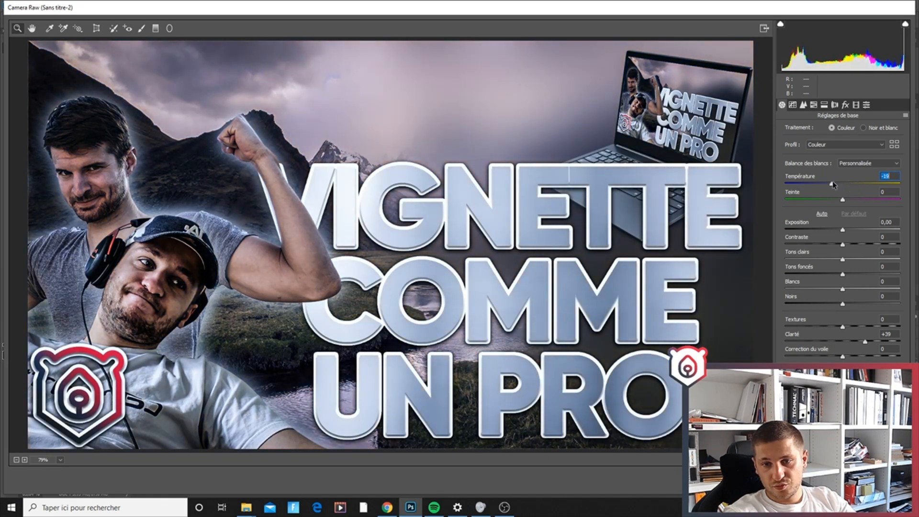
key("p")
left_click_drag(853, 184, 852, 188)
left_click(837, 326)
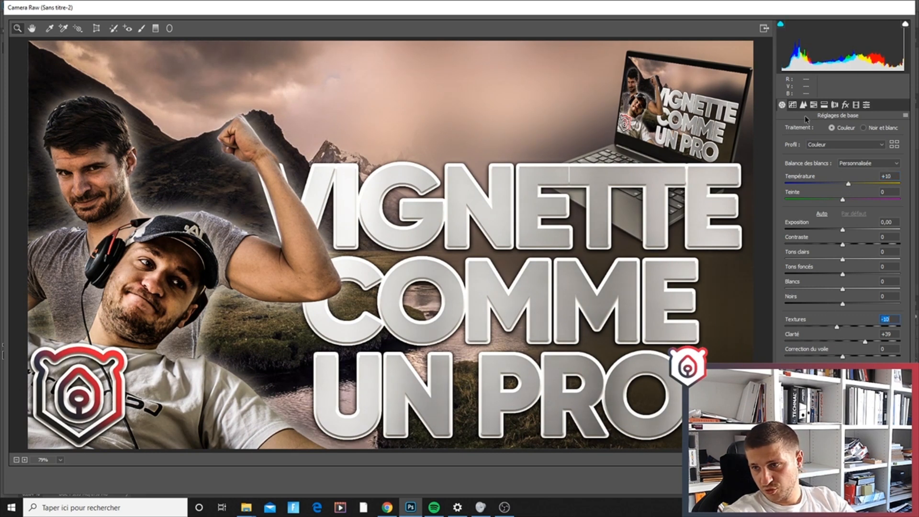
Step: Choose the "Rouge mat" creative preset and apply the Camera Raw filter to the stamped layer
left_click(866, 106)
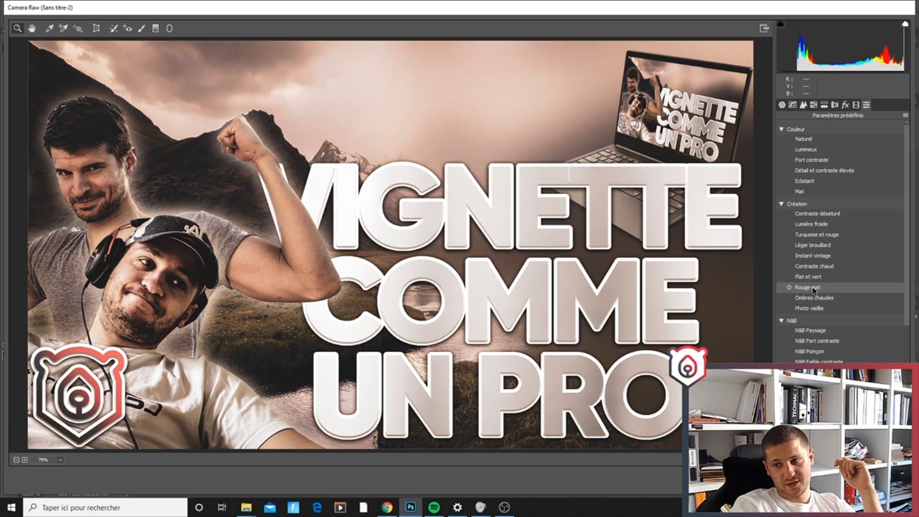
left_click(813, 288)
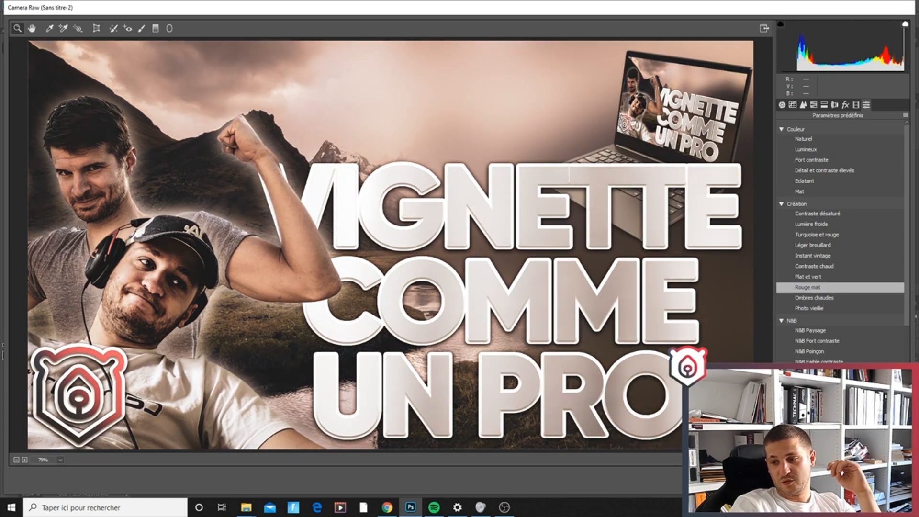
key("Return")
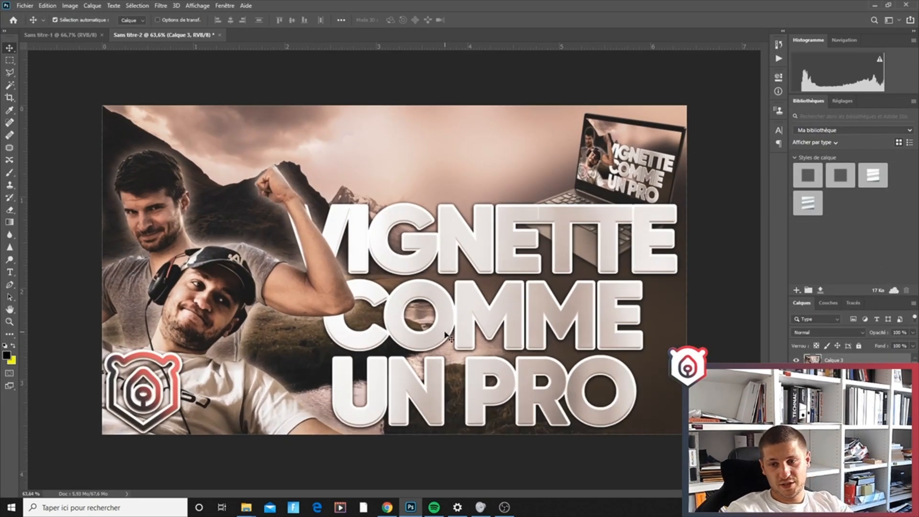